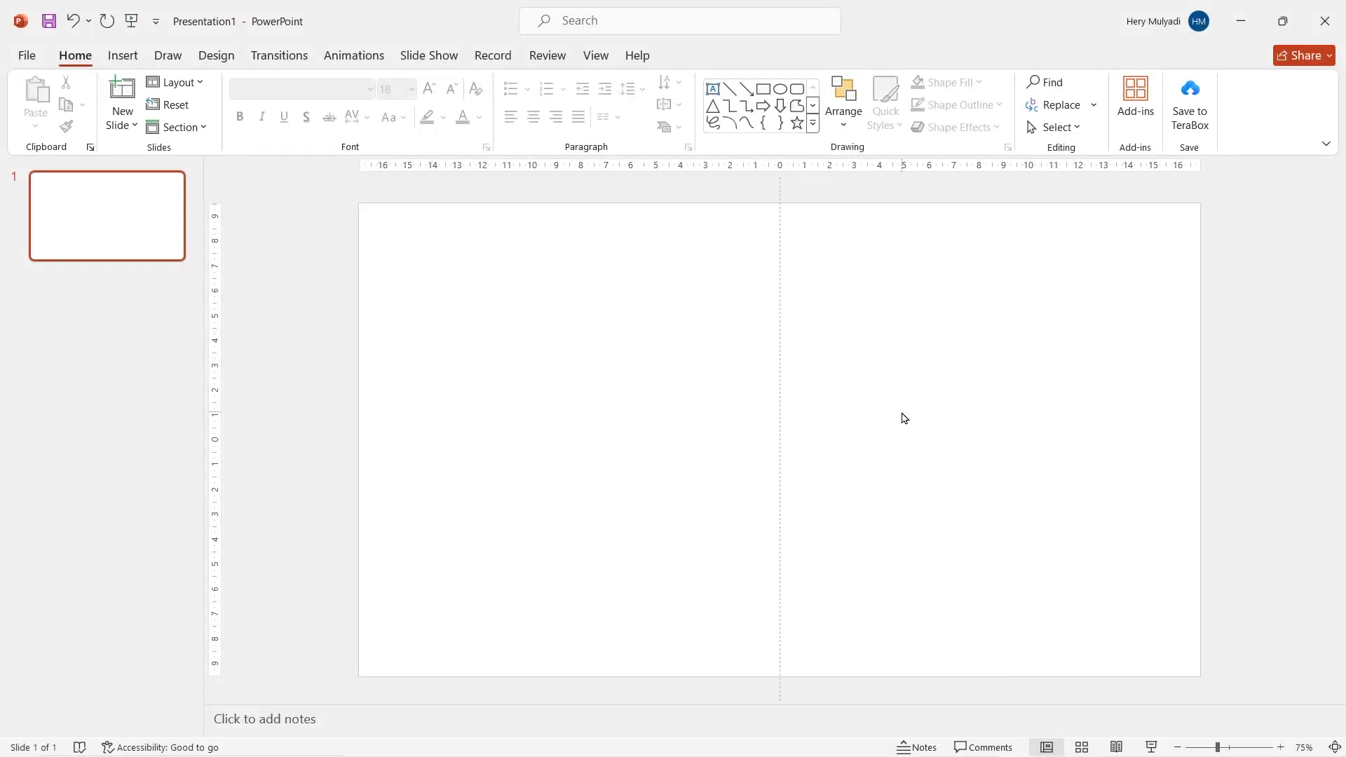
- Add a horizontal centre guide and copy the centre guides onto all four edges of the slide
{"action": "right_click", "coordinate": [904, 418]}
{"action": "mouse_move", "coordinate": [1085, 562]}
{"action": "left_click", "coordinate": [1114, 592]}
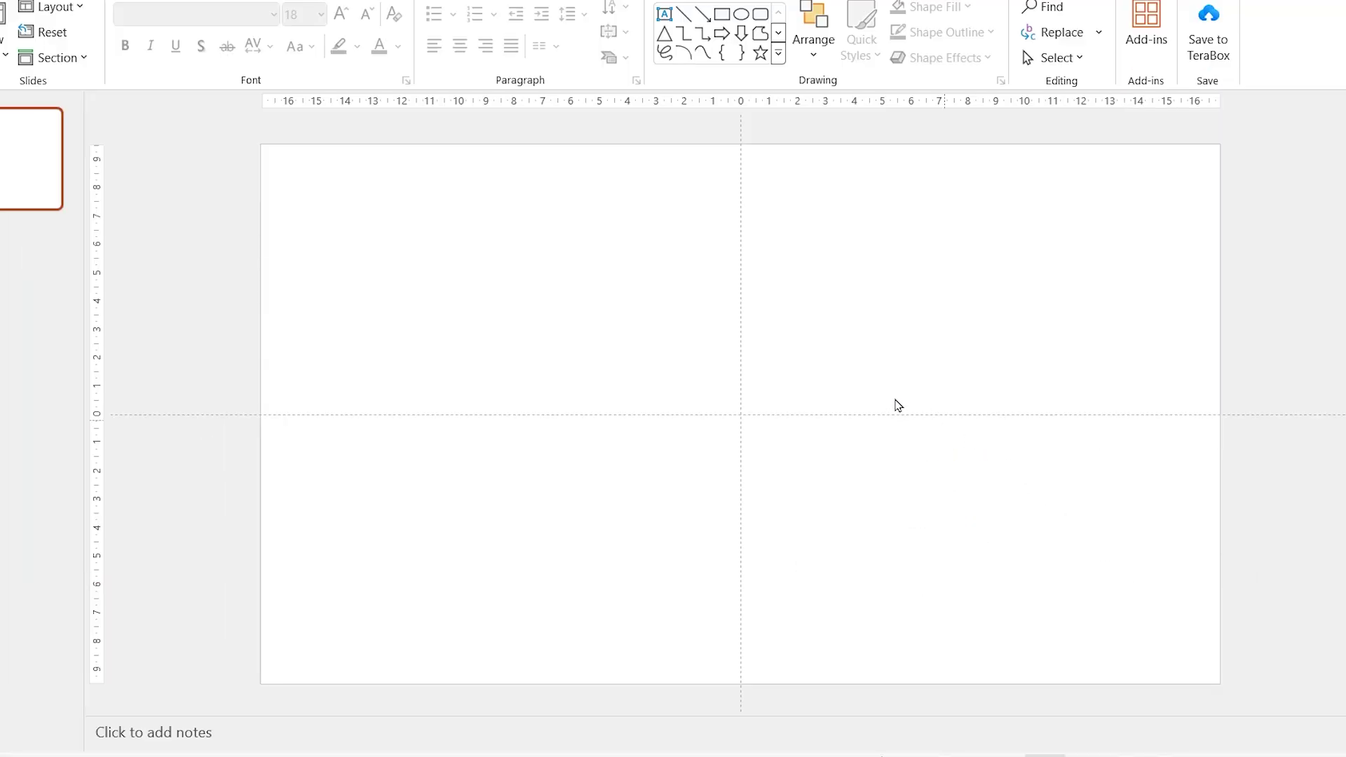
{"action": "left_click_drag", "start_coordinate": [710, 415], "coordinate": [617, 152]}
{"action": "left_click_drag", "start_coordinate": [704, 414], "coordinate": [659, 684]}
{"action": "left_click_drag", "start_coordinate": [742, 371], "coordinate": [1218, 360]}
{"action": "left_click_drag", "start_coordinate": [746, 356], "coordinate": [261, 365]}
- Draw a blue 1.02 cm square without outline in the slide's top-left corner and place a duplicate in the bottom-right corner
{"action": "left_click", "coordinate": [162, 31]}
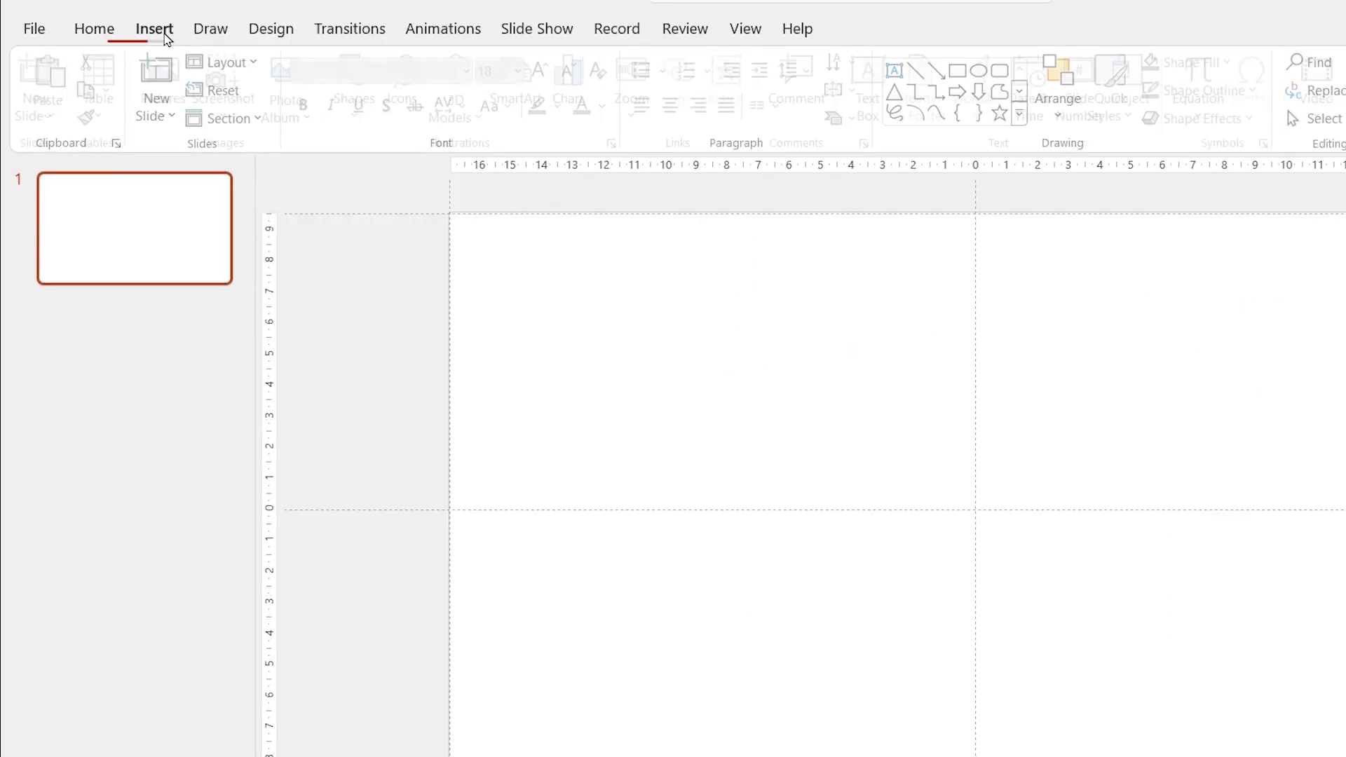
{"action": "left_click", "coordinate": [364, 88]}
{"action": "left_click", "coordinate": [415, 178]}
{"action": "left_click_drag", "start_coordinate": [480, 244], "coordinate": [1126, 676]}
{"action": "left_click", "coordinate": [594, 94]}
{"action": "left_click", "coordinate": [558, 379]}
{"action": "key", "text": "ctrl+d"}
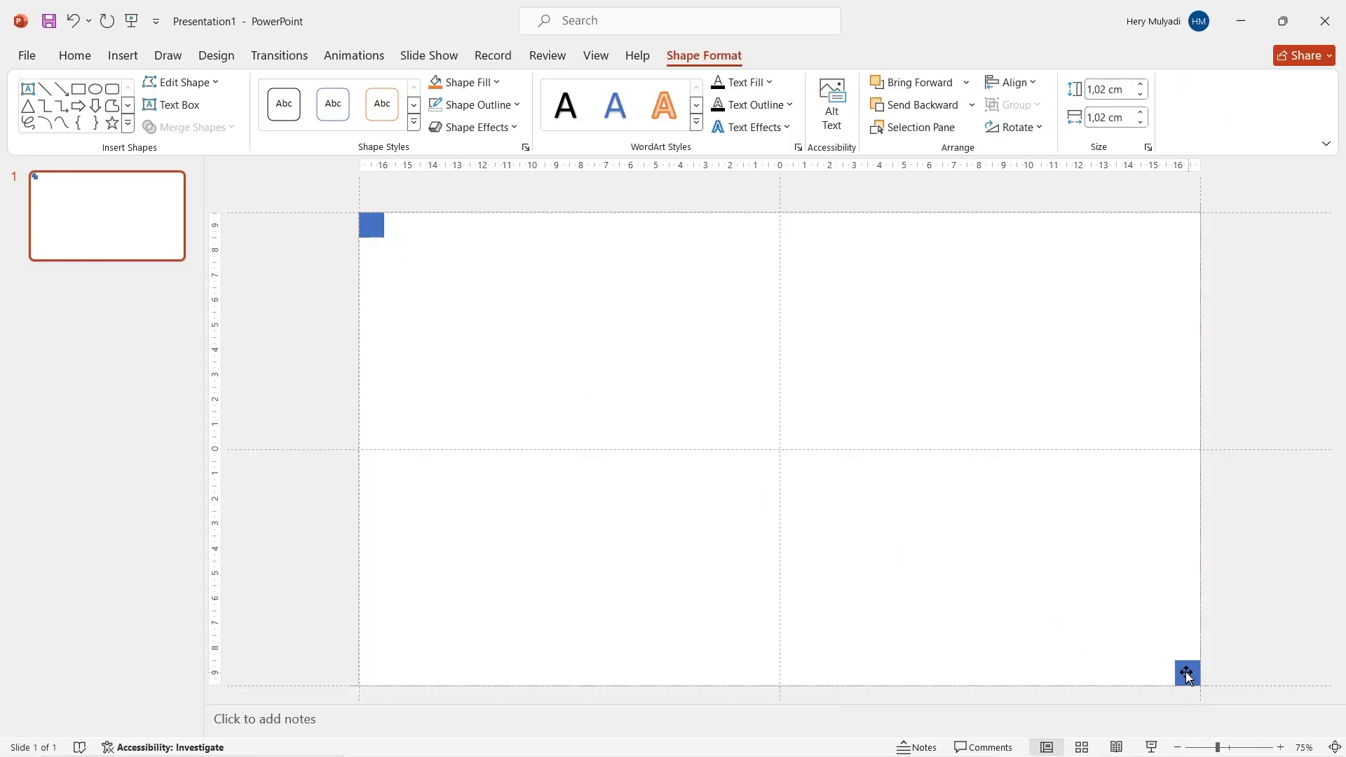
- Copy guides to the inner edges of the two corner squares, forming a margin on all four sides of the slide
{"action": "scroll", "coordinate": [767, 477], "scroll_direction": "down", "scroll_amount": 1}
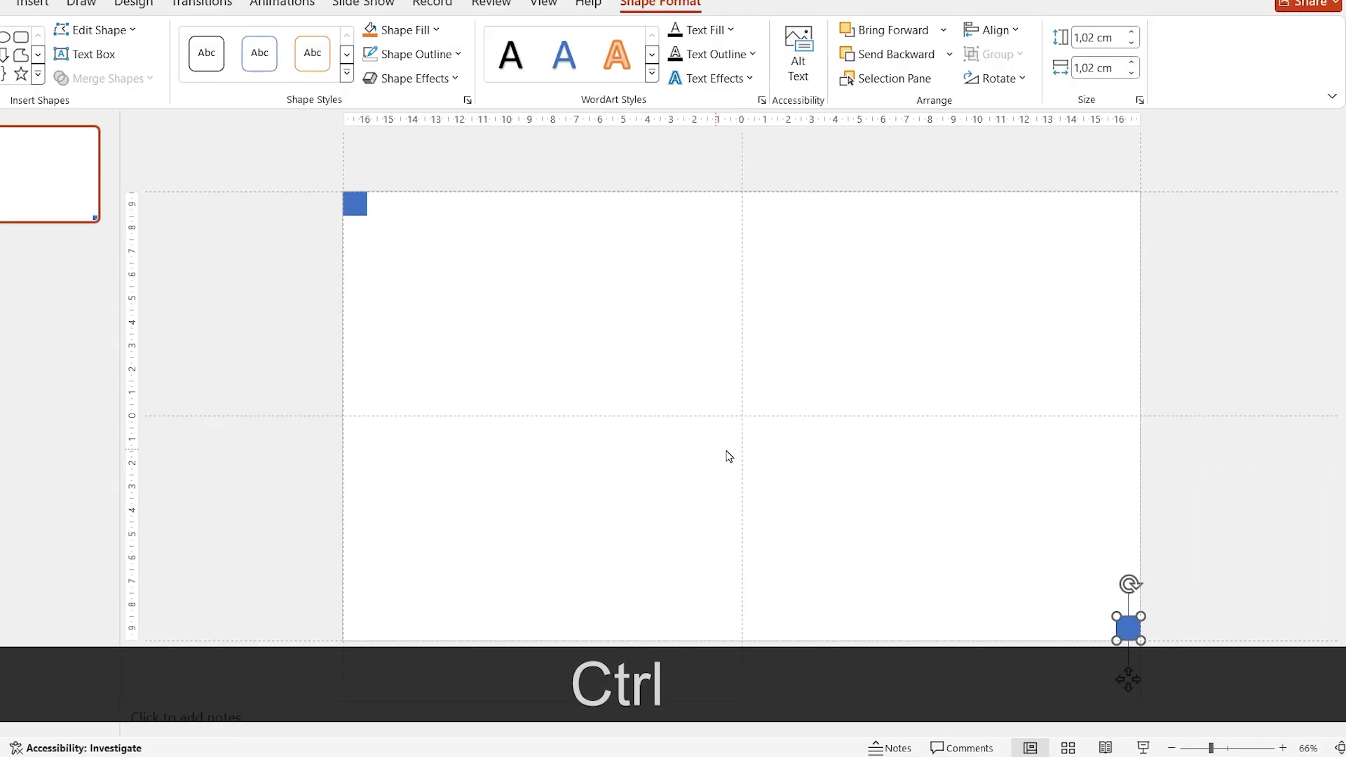
{"action": "left_click_drag", "start_coordinate": [740, 452], "coordinate": [956, 454]}
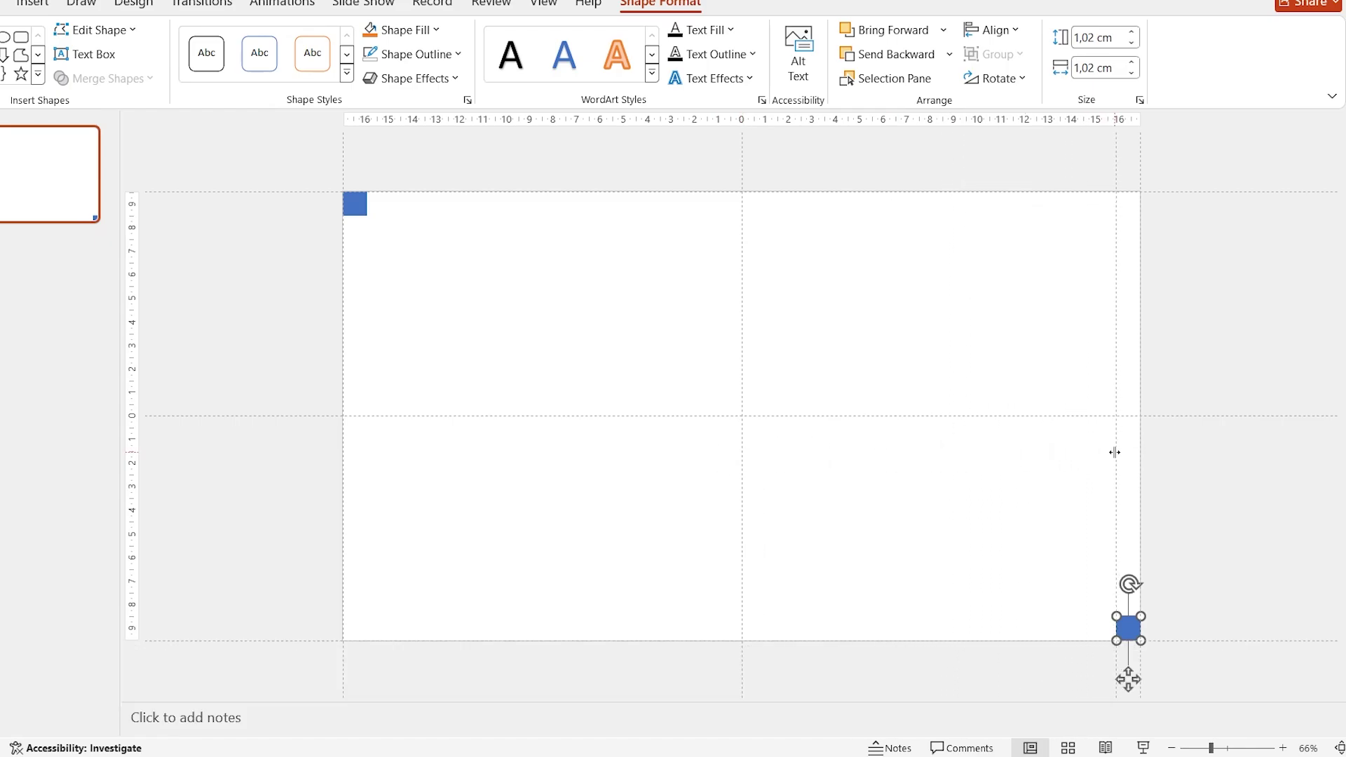
{"action": "left_click_drag", "start_coordinate": [743, 454], "coordinate": [424, 230]}
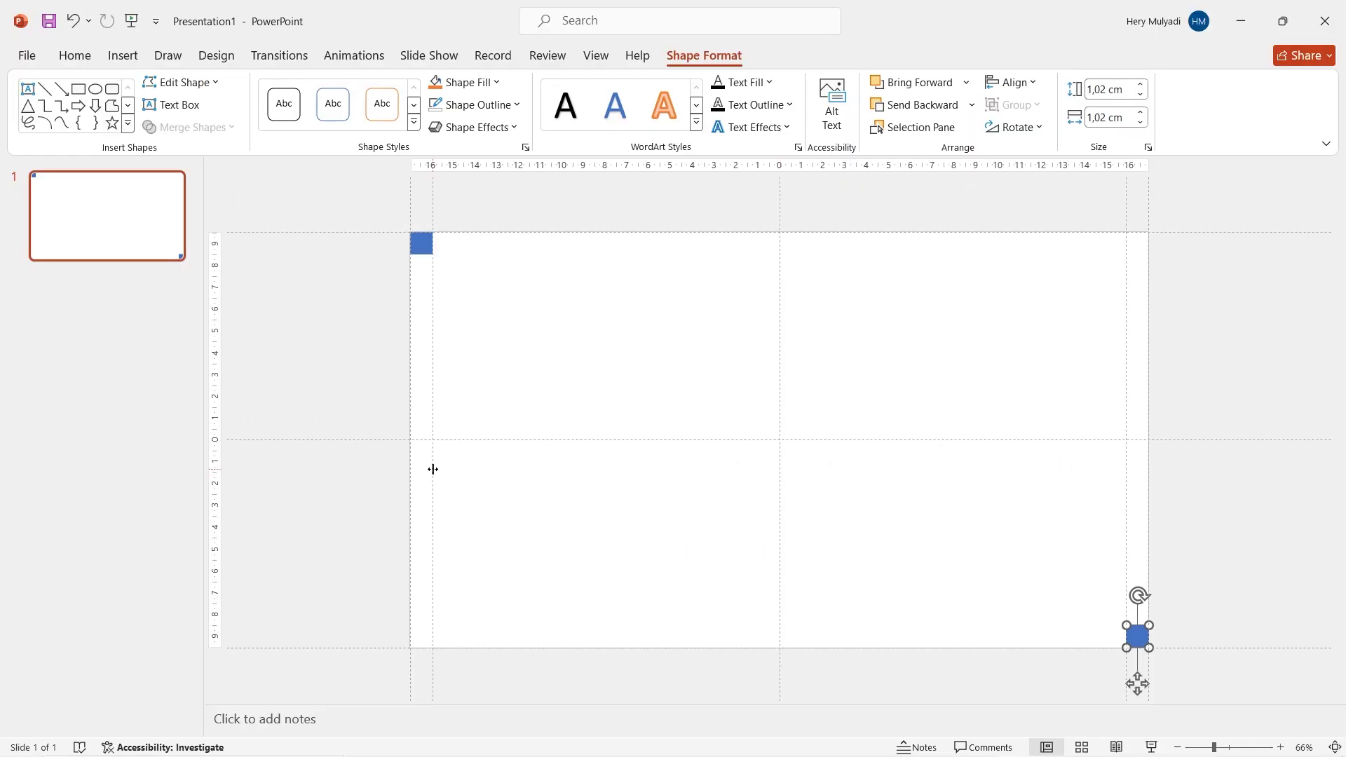
{"action": "left_click_drag", "start_coordinate": [485, 267], "coordinate": [503, 253]}
{"action": "left_click_drag", "start_coordinate": [828, 440], "coordinate": [935, 623]}
{"action": "left_click", "coordinate": [908, 537]}
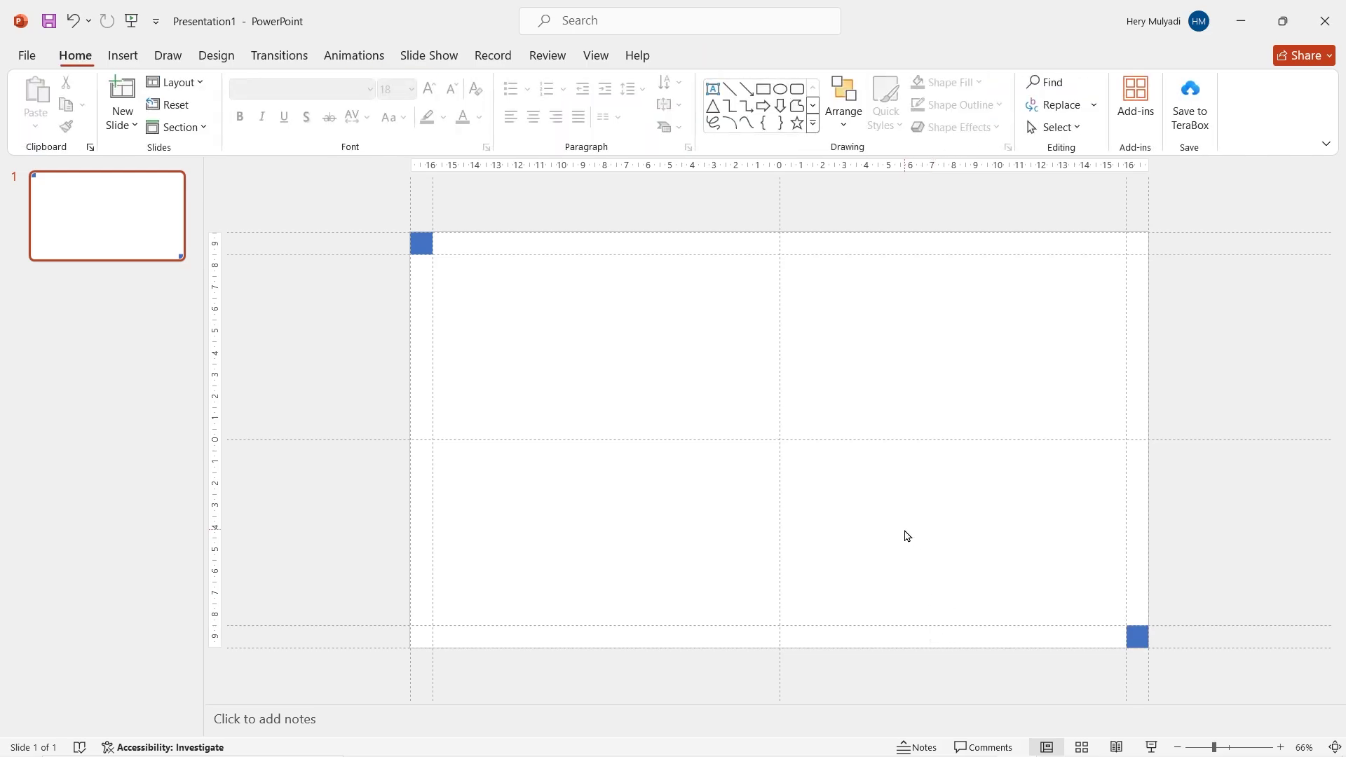
- Insert the modern house photo from this device onto the slide
{"action": "left_click", "coordinate": [124, 56]}
{"action": "left_click", "coordinate": [137, 105]}
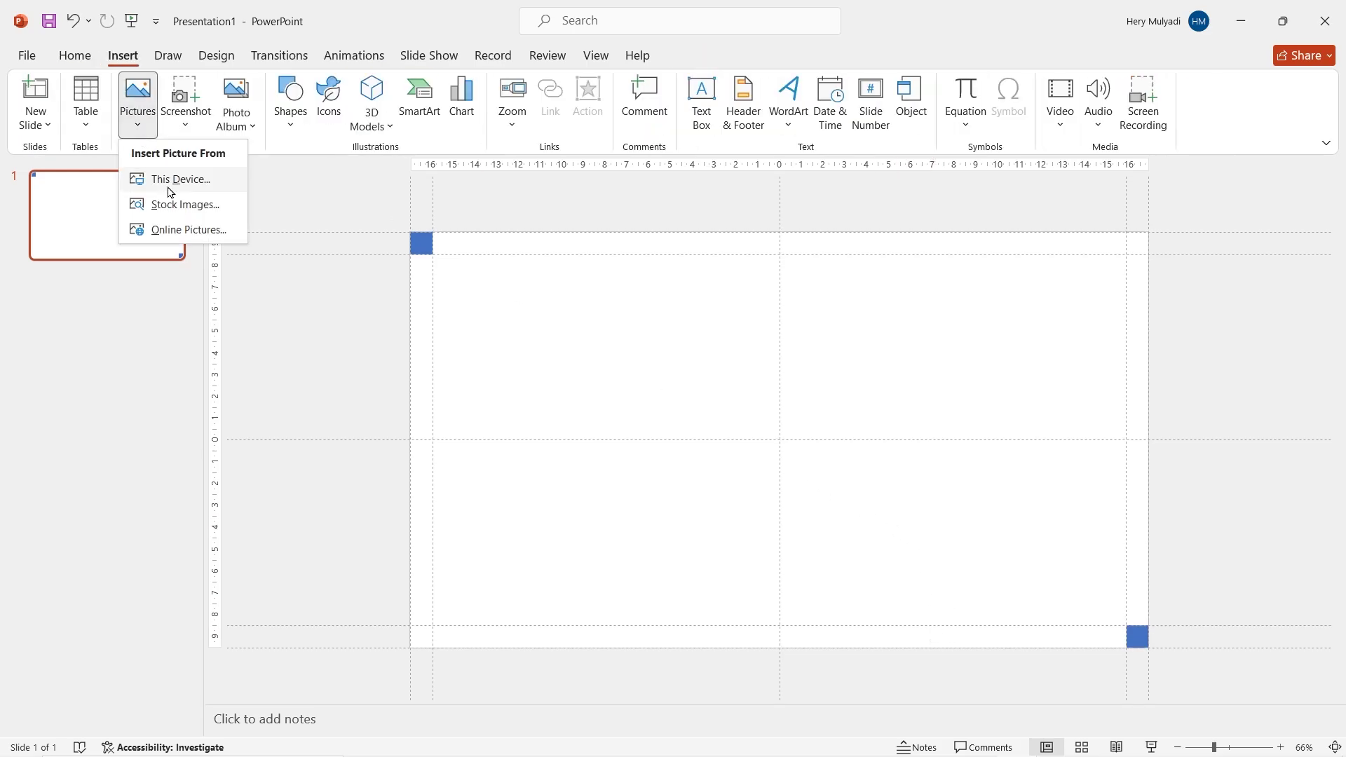
{"action": "left_click", "coordinate": [172, 179]}
{"action": "left_click", "coordinate": [200, 147]}
{"action": "double_click", "coordinate": [200, 147]}
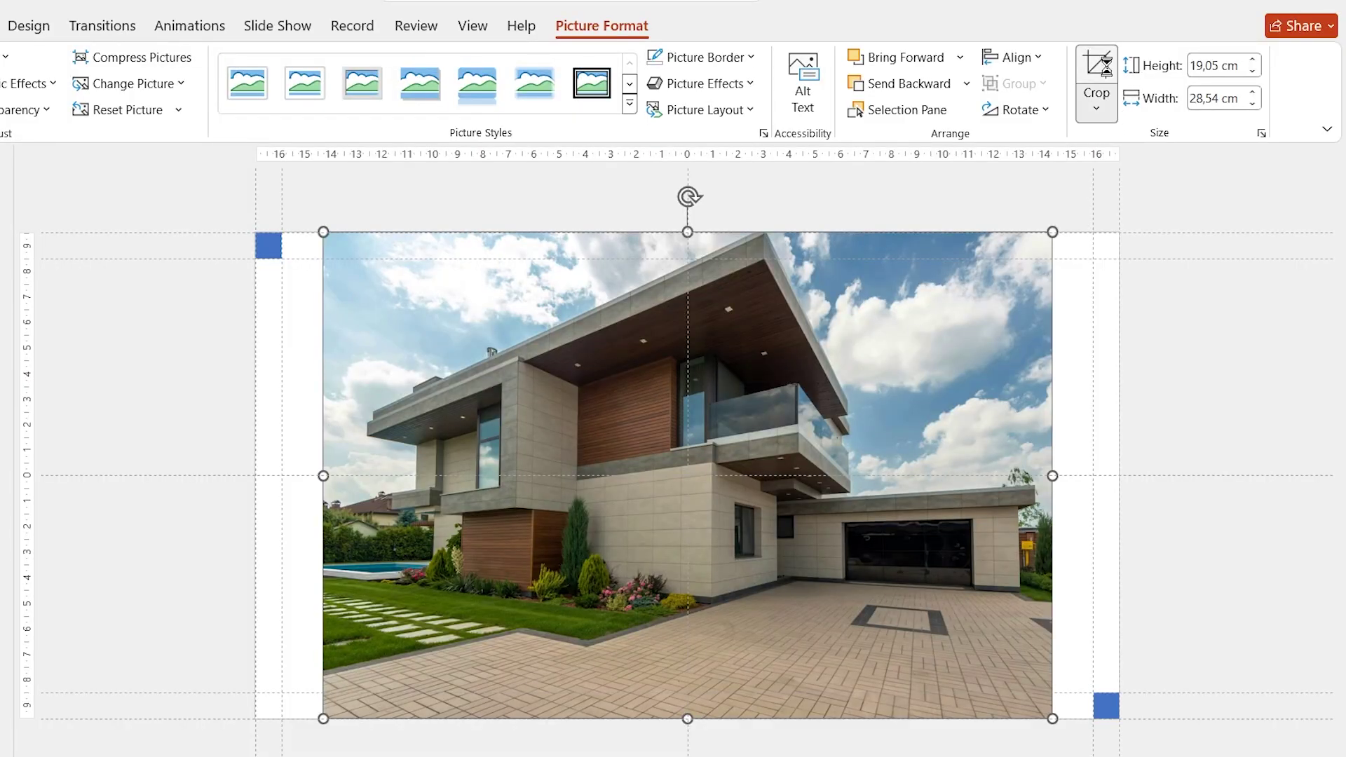
- Crop the house photo to a centred portrait 17.39 cm wide and 19.05 cm high, enlarging the image within the crop frame
{"action": "left_click", "coordinate": [1106, 71]}
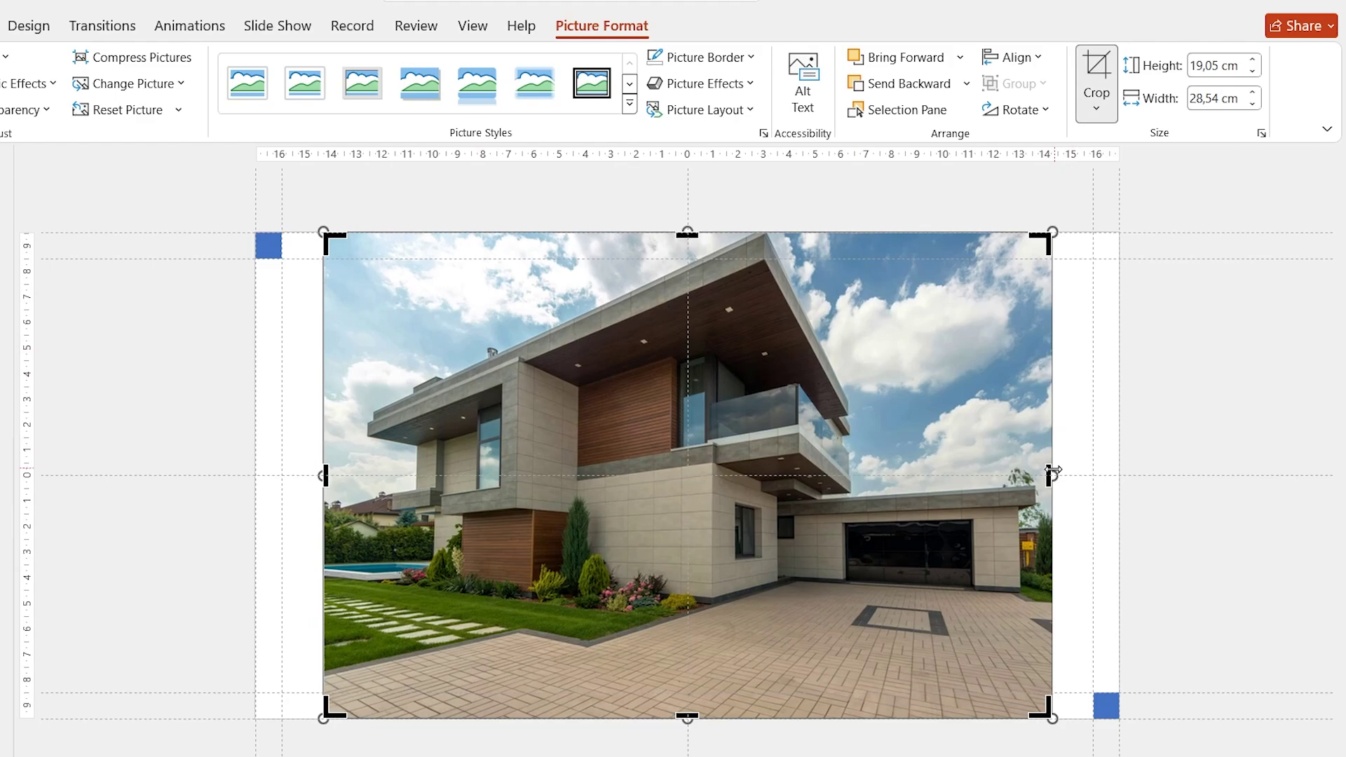
{"action": "left_click_drag", "start_coordinate": [1052, 469], "coordinate": [928, 470]}
{"action": "left_click_drag", "start_coordinate": [325, 475], "coordinate": [411, 476]}
{"action": "scroll", "coordinate": [594, 502], "scroll_direction": "down", "scroll_amount": 4}
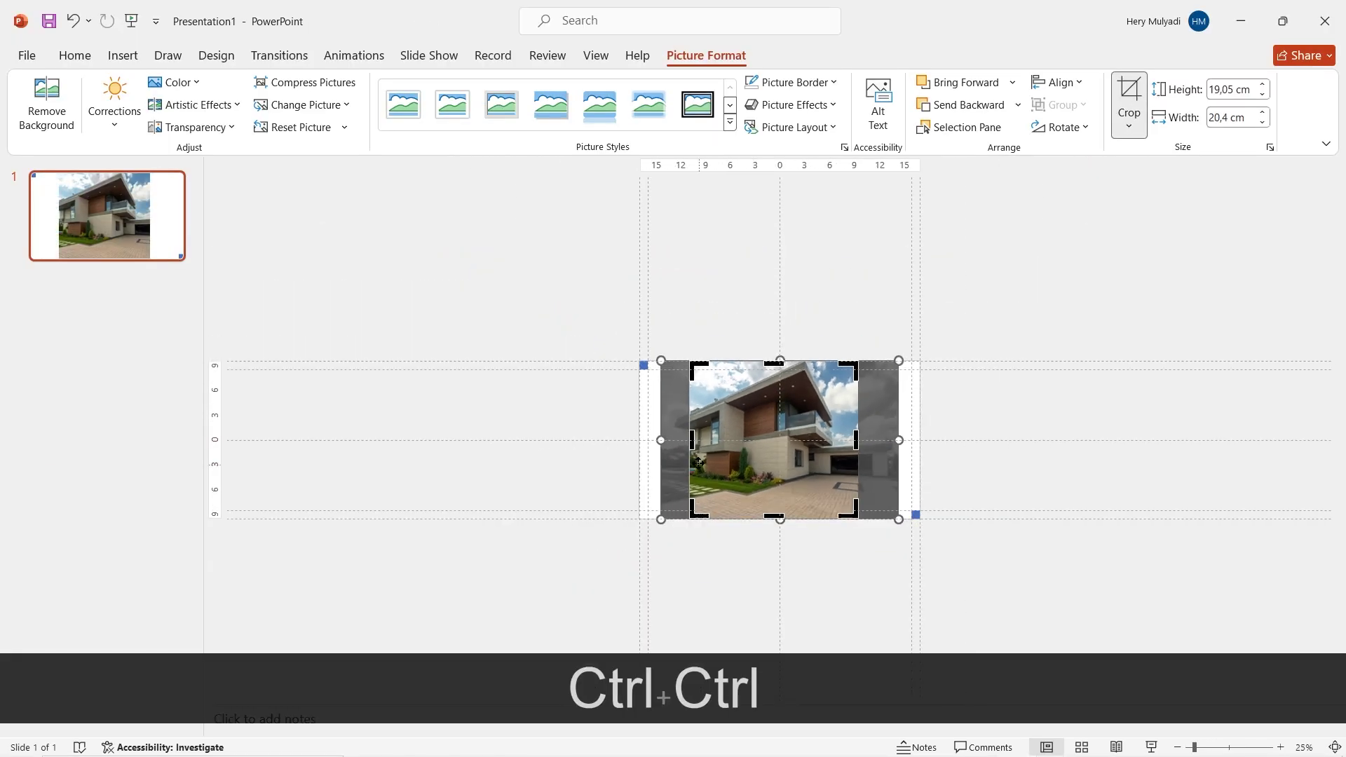
{"action": "left_click_drag", "start_coordinate": [692, 440], "coordinate": [705, 440]}
{"action": "left_click_drag", "start_coordinate": [899, 520], "coordinate": [921, 544]}
{"action": "left_click_drag", "start_coordinate": [887, 529], "coordinate": [869, 530]}
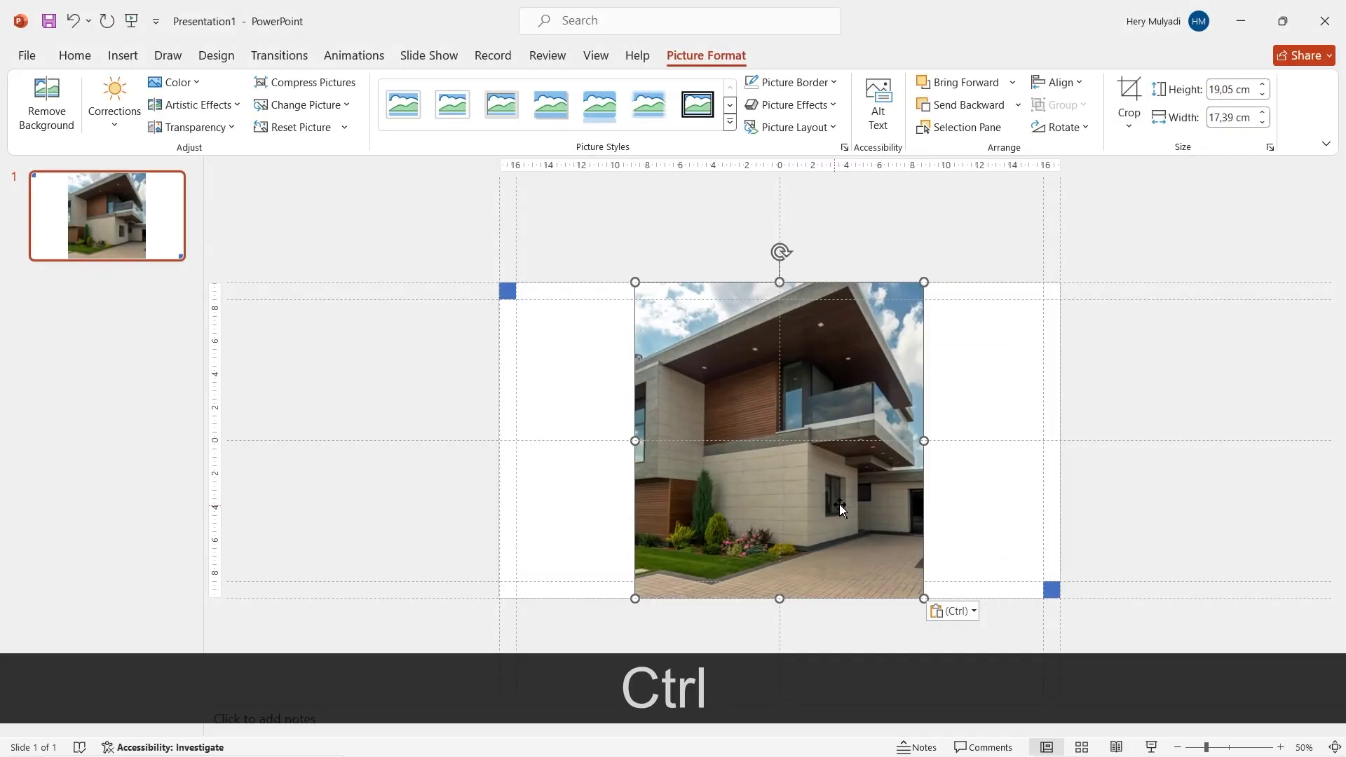
- Delete the two blue corner squares
{"action": "left_click", "coordinate": [1052, 589]}
{"action": "left_click", "coordinate": [507, 292], "text": "ctrl"}
{"action": "key", "text": "Delete"}
- Add a text box with the title VISHNY across the upper part of the house photo
{"action": "scroll", "coordinate": [559, 367], "scroll_direction": "up", "scroll_amount": 3}
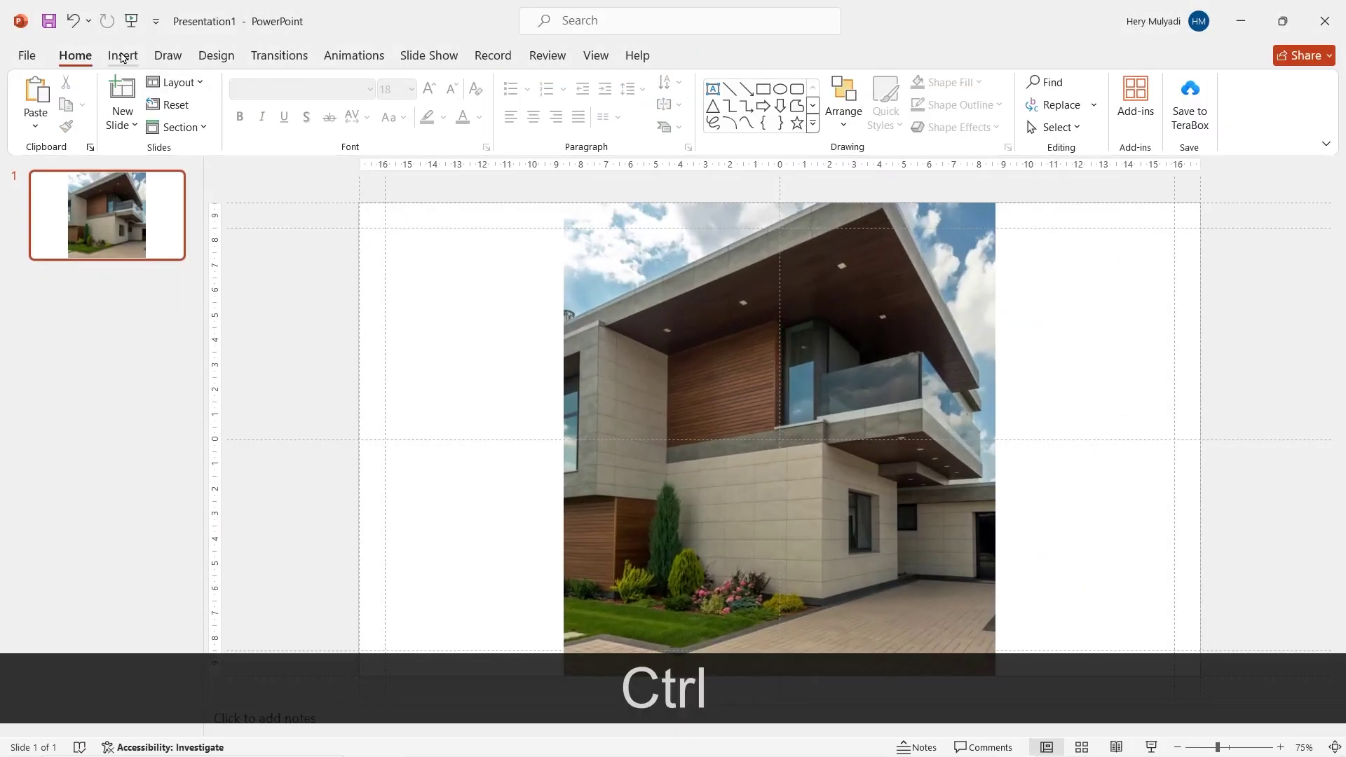
{"action": "left_click", "coordinate": [121, 57]}
{"action": "left_click", "coordinate": [703, 99]}
{"action": "left_click_drag", "start_coordinate": [637, 259], "coordinate": [933, 361]}
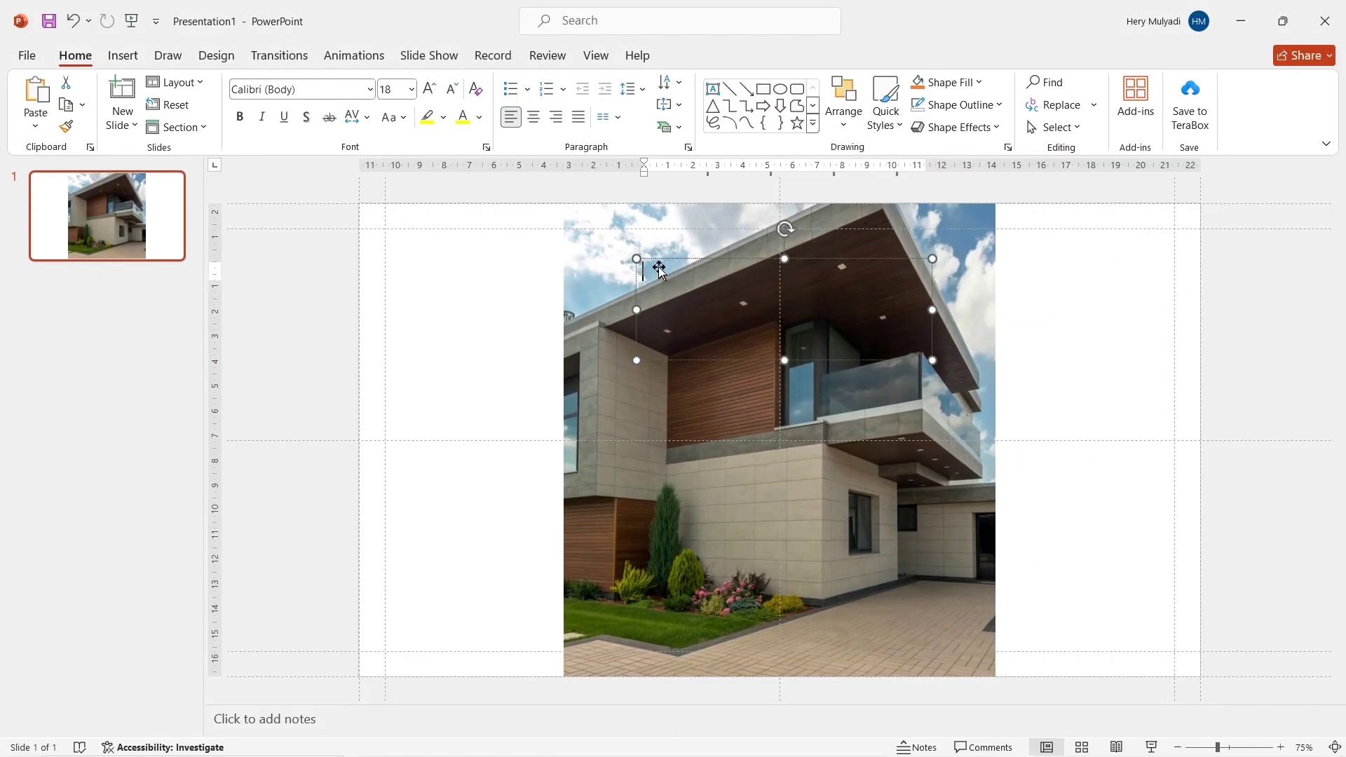
{"action": "type", "text": "VISHNY"}
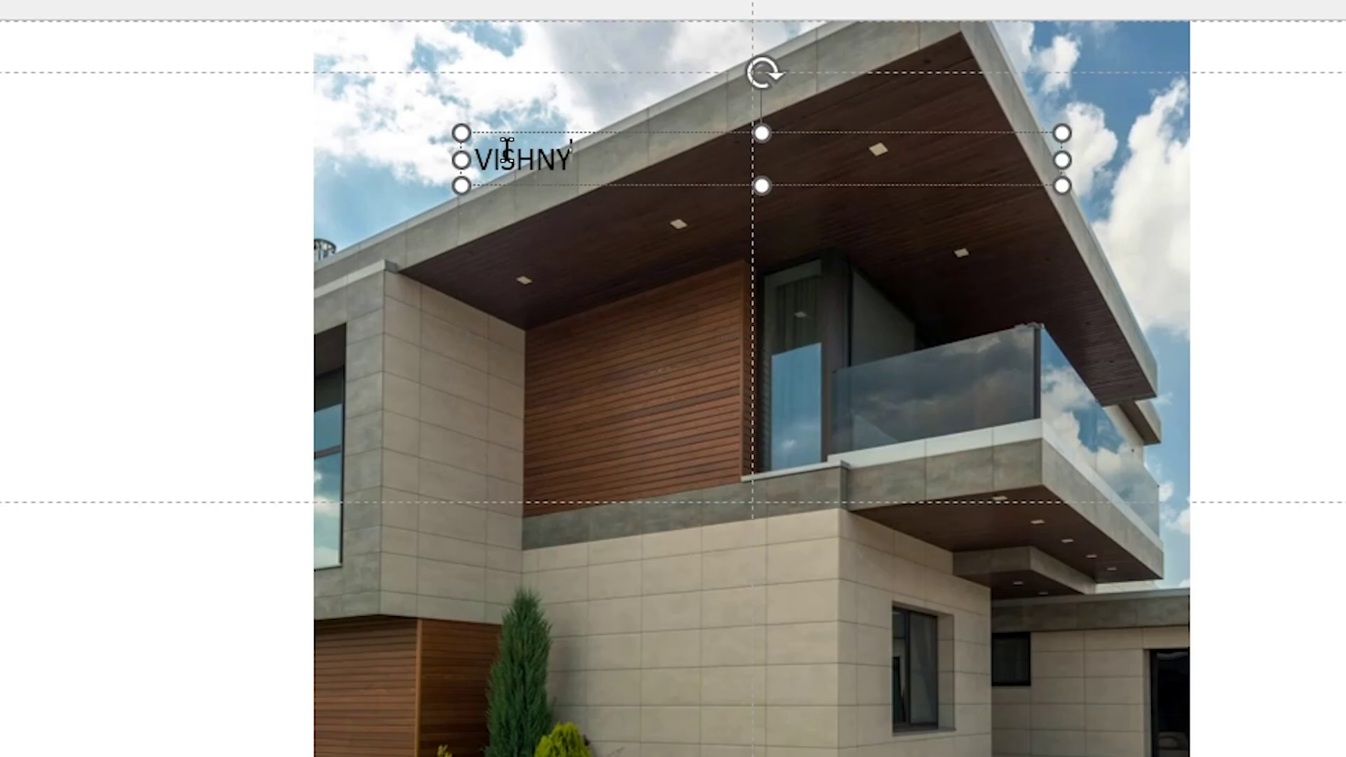
- Format the VISHNY title in Felix Titling at 80 pt, yellow and centred
{"action": "double_click", "coordinate": [507, 150]}
{"action": "left_click", "coordinate": [693, 87]}
{"action": "type", "text": "Felix Titling"}
{"action": "key", "text": "Return"}
{"action": "left_click", "coordinate": [829, 87]}
{"action": "left_click", "coordinate": [829, 87]}
{"action": "left_click", "coordinate": [829, 87]}
{"action": "left_click", "coordinate": [829, 87]}
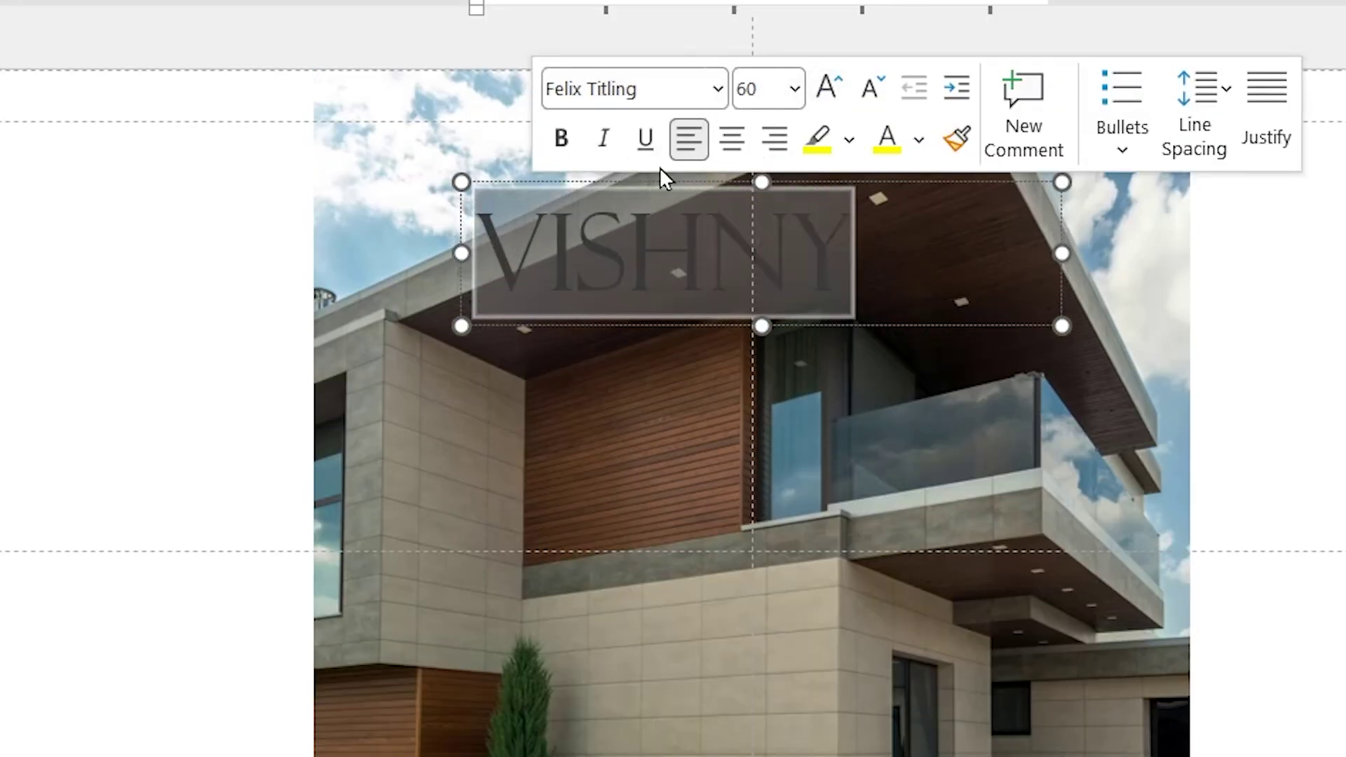
{"action": "left_click", "coordinate": [887, 140]}
{"action": "left_click", "coordinate": [730, 140]}
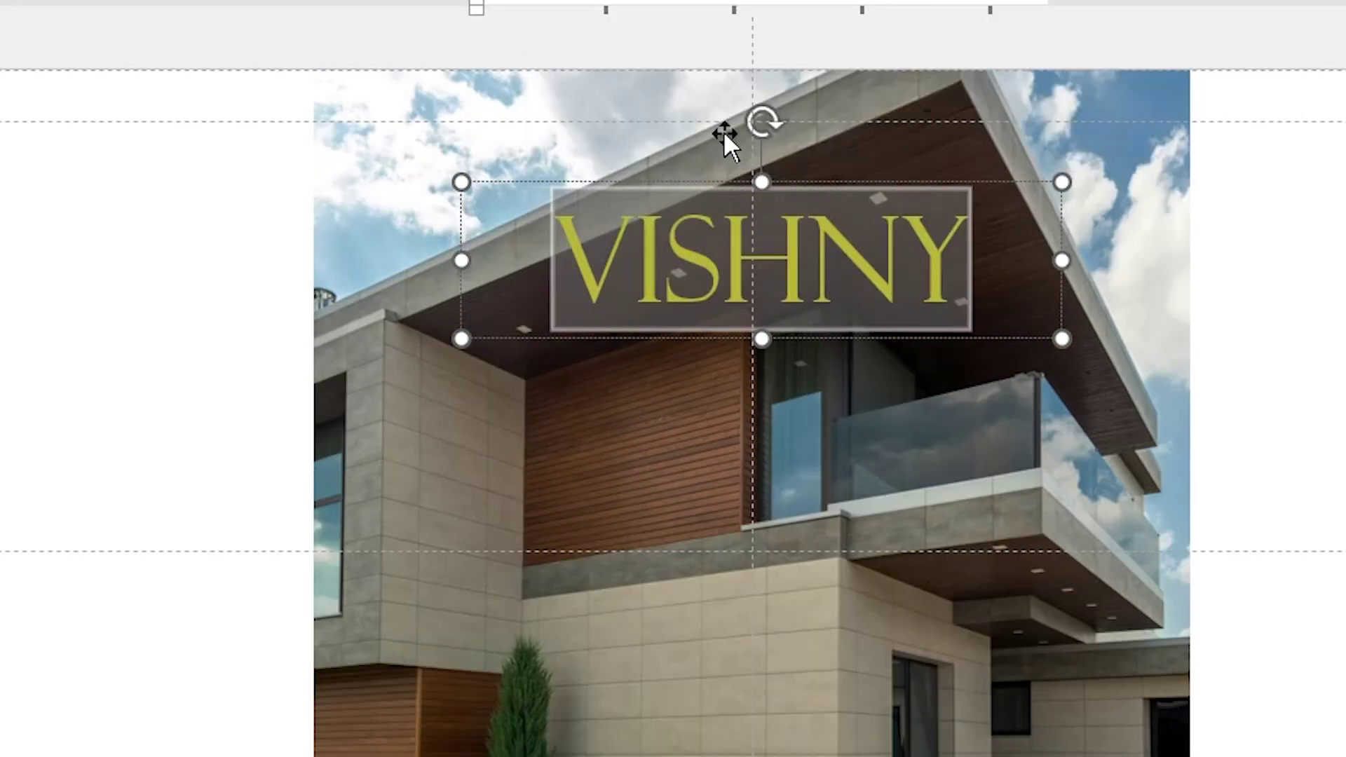
{"action": "left_click", "coordinate": [1052, 135]}
{"action": "left_click", "coordinate": [1052, 135]}
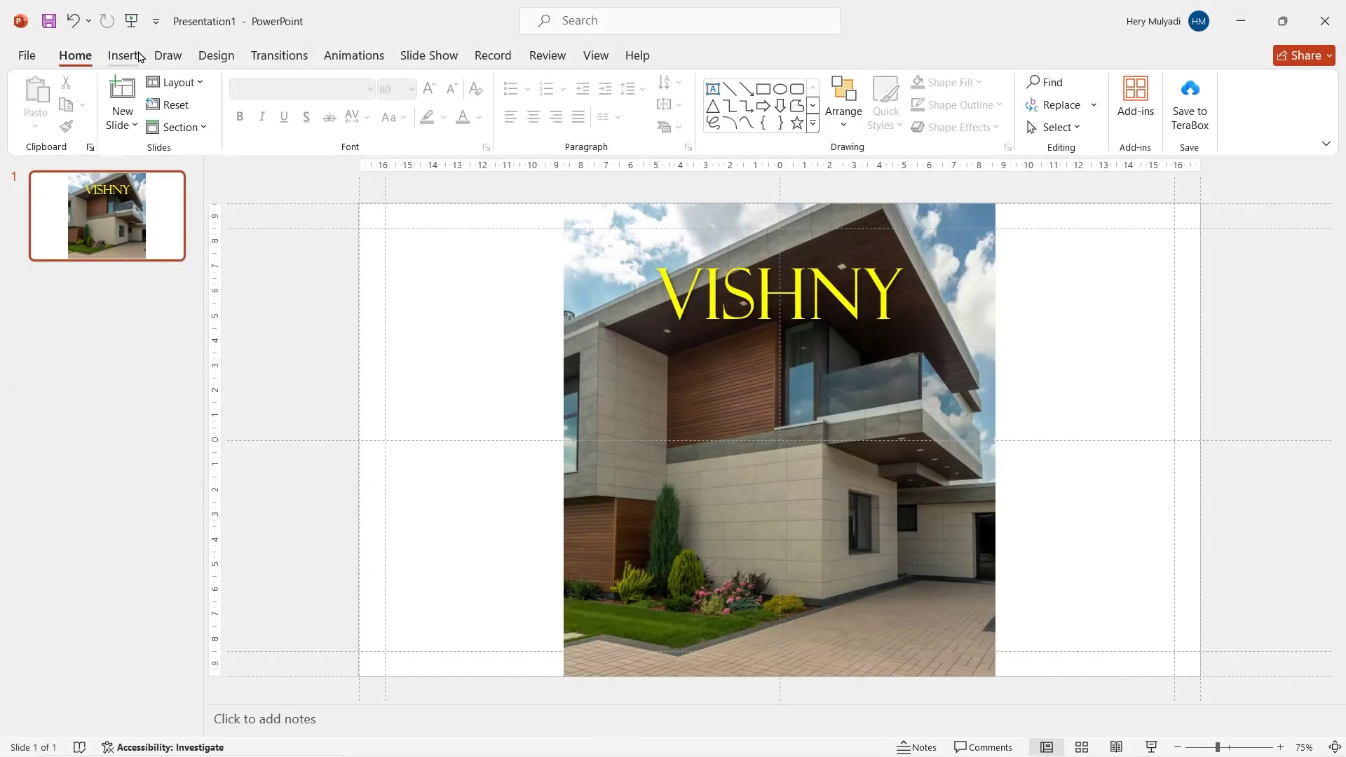
- Draw a horizontal line about 12.3 cm long just beneath the VISHNY title
{"action": "left_click", "coordinate": [125, 58]}
{"action": "left_click", "coordinate": [294, 119]}
{"action": "left_click", "coordinate": [302, 166]}
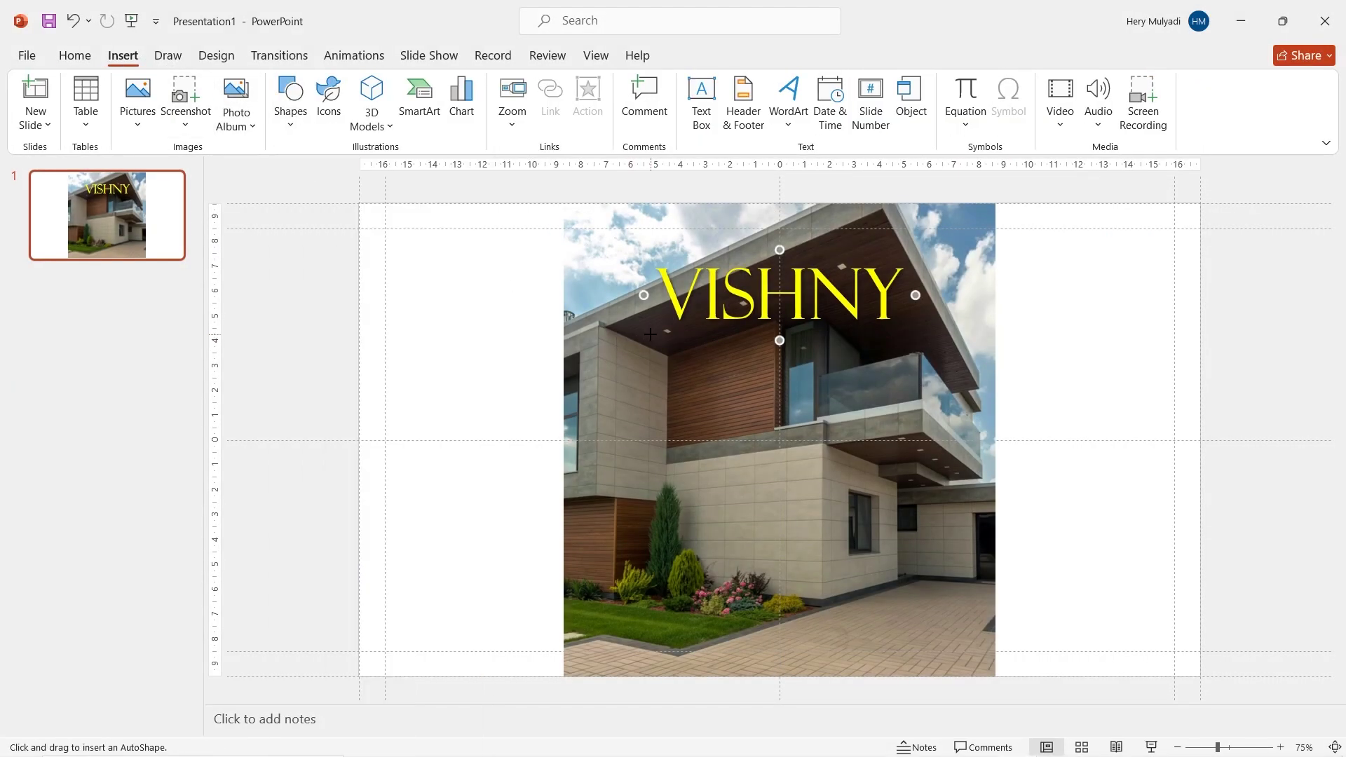
{"action": "left_click_drag", "start_coordinate": [646, 338], "coordinate": [933, 338]}
- Make the line yellow and thicker, and place a copy of it above the title
{"action": "left_click", "coordinate": [516, 105]}
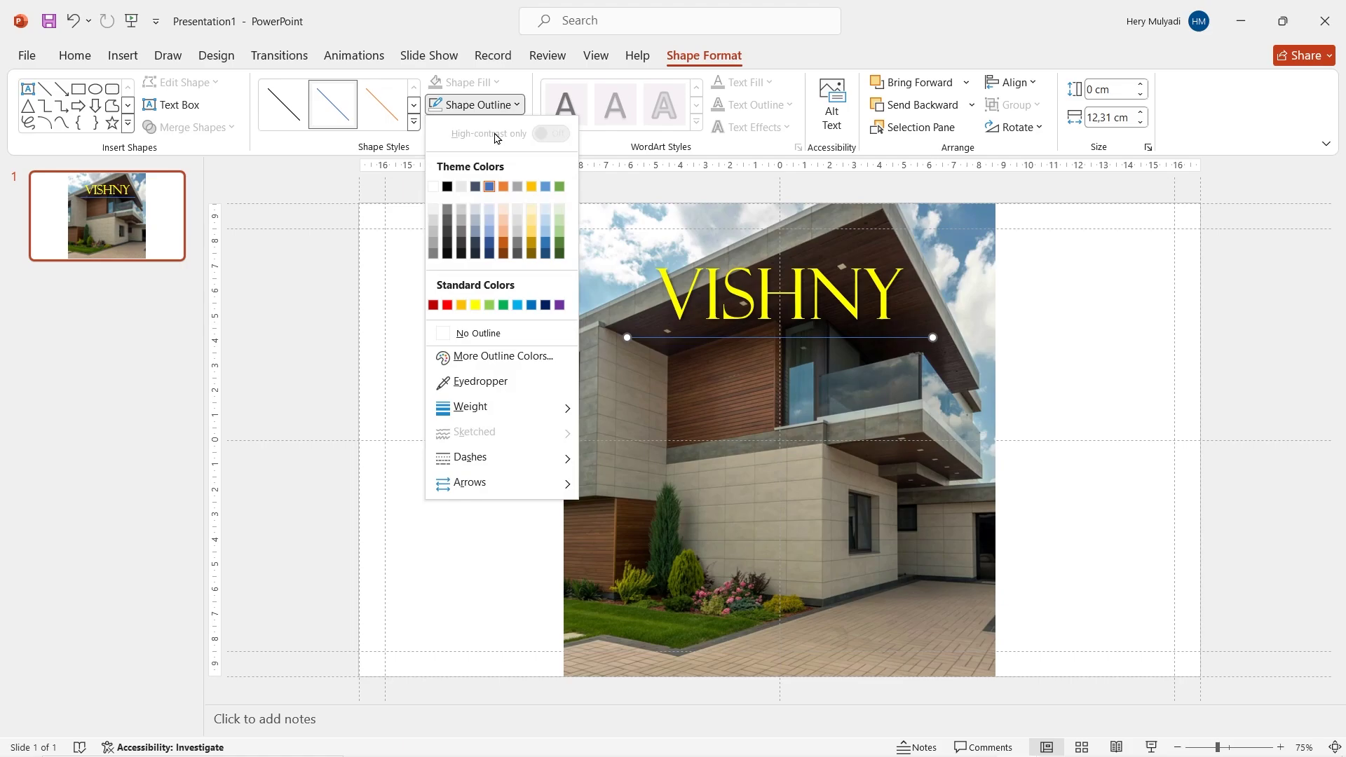
{"action": "left_click", "coordinate": [476, 304]}
{"action": "left_click", "coordinate": [475, 104]}
{"action": "mouse_move", "coordinate": [470, 407]}
{"action": "left_click", "coordinate": [674, 524]}
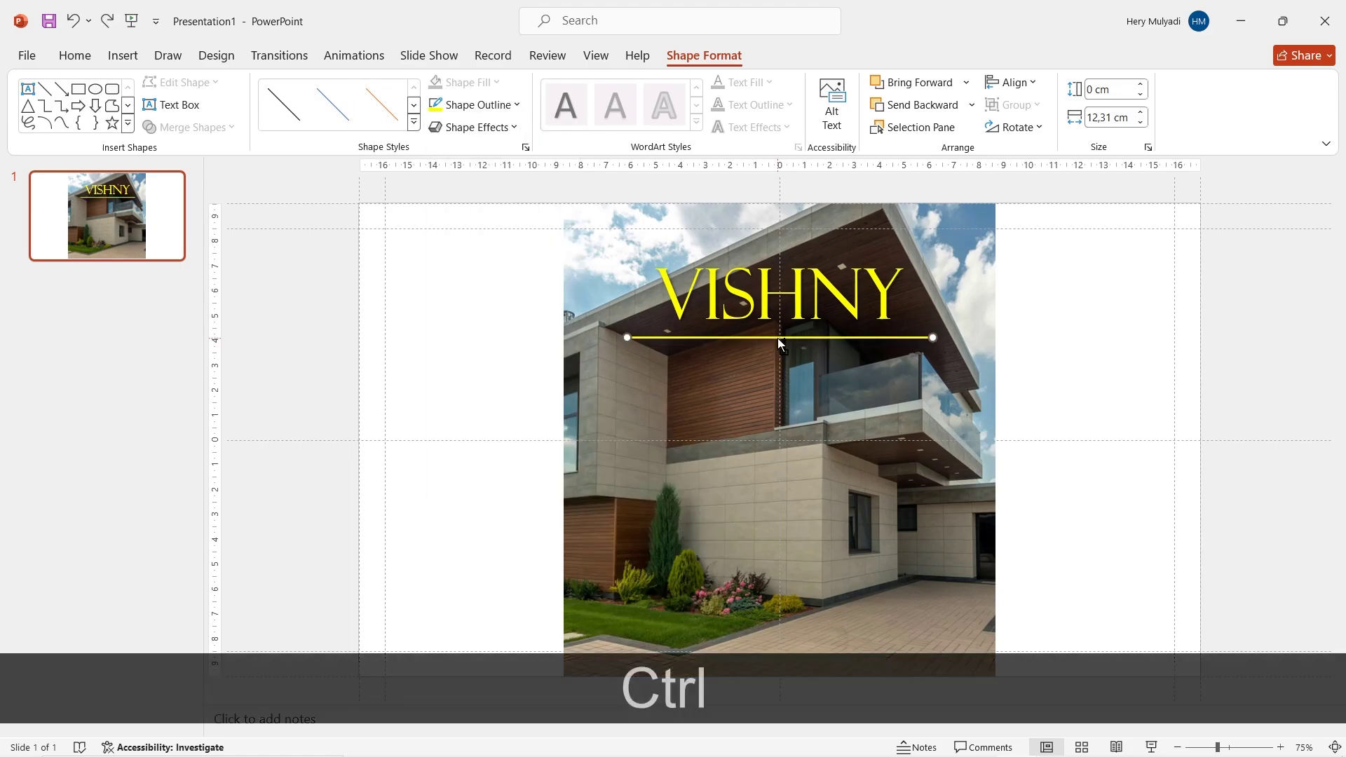
{"action": "left_click_drag", "start_coordinate": [777, 338], "coordinate": [776, 250]}
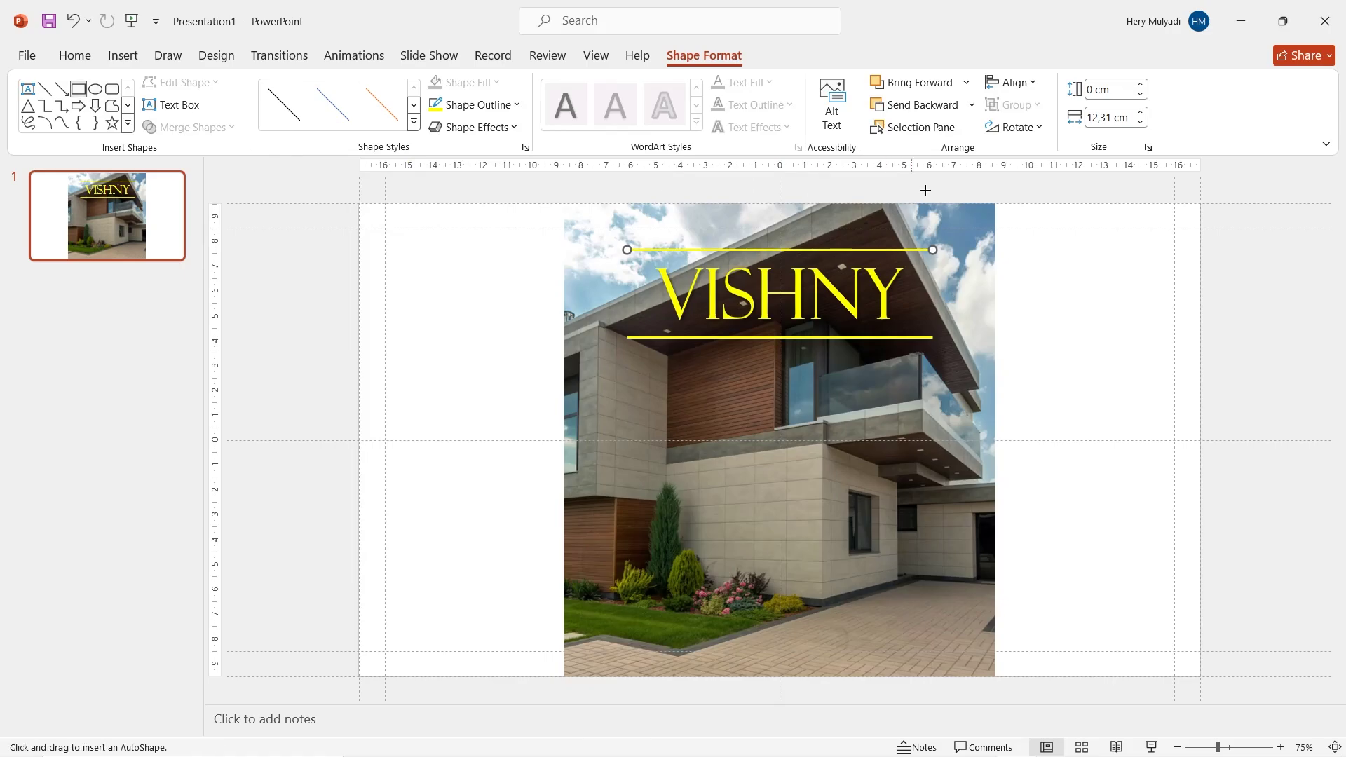
- Draw a grey strip 0.4 cm wide without outline down the photo's right edge and duplicate it along the left edge
{"action": "left_click_drag", "start_coordinate": [993, 204], "coordinate": [980, 677]}
{"action": "left_click", "coordinate": [1099, 121]}
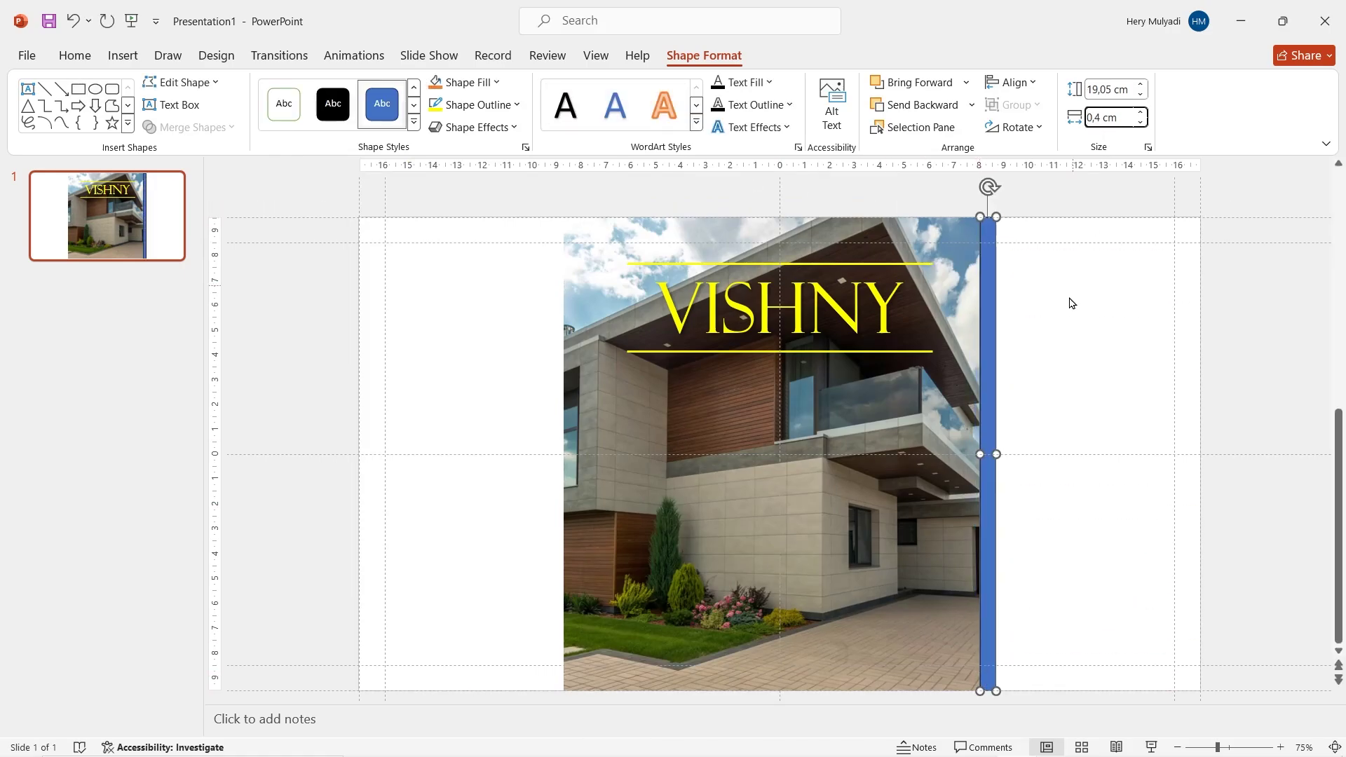
{"action": "left_click_drag", "start_coordinate": [987, 326], "coordinate": [989, 313]}
{"action": "left_click", "coordinate": [482, 105]}
{"action": "left_click", "coordinate": [481, 331]}
{"action": "left_click", "coordinate": [481, 83]}
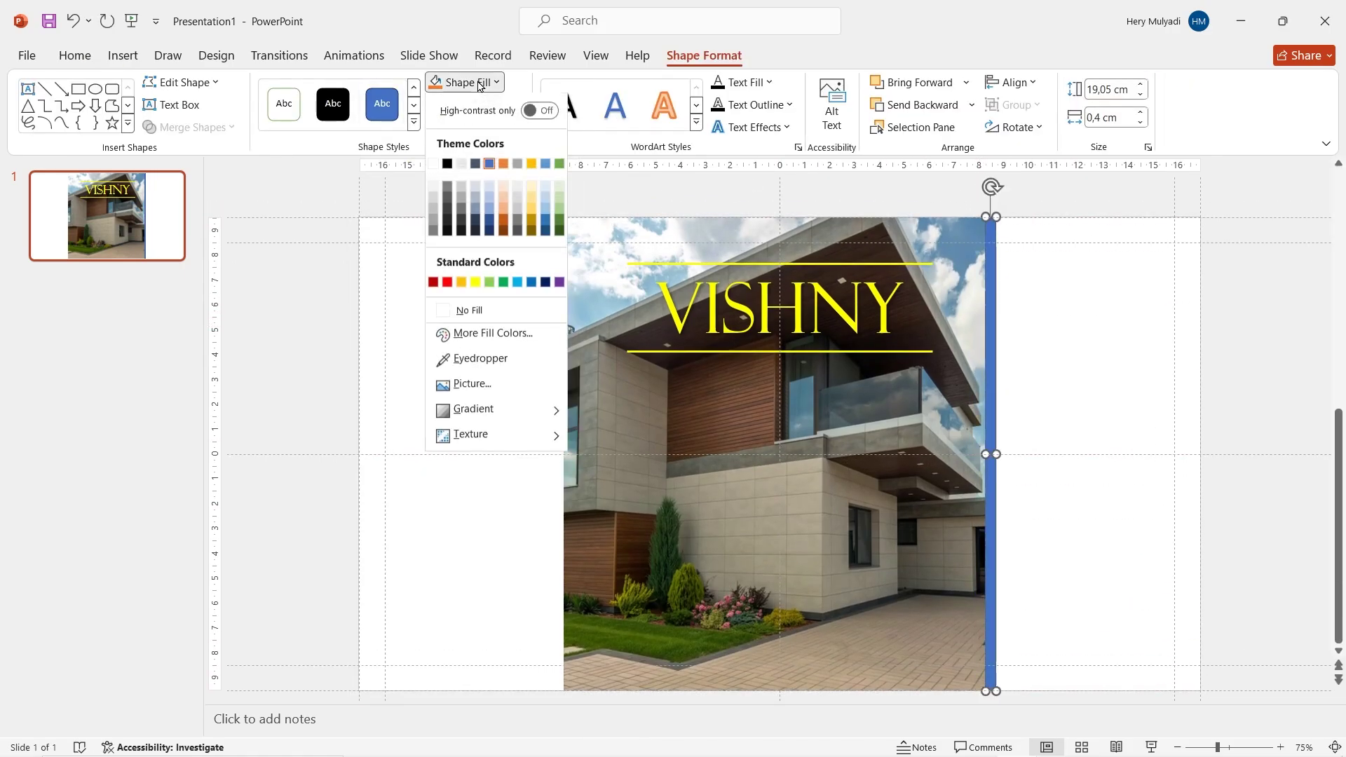
{"action": "left_click", "coordinate": [442, 213]}
{"action": "key", "text": "ctrl+d"}
{"action": "left_click_drag", "start_coordinate": [989, 358], "coordinate": [569, 358]}
- Duplicate the grey strip, rotate it to horizontal, and place copies along the photo's top and bottom edges to complete the frame
{"action": "key", "text": "ctrl+d"}
{"action": "left_click_drag", "start_coordinate": [245, 409], "coordinate": [688, 409]}
{"action": "key", "text": "alt+Left"}
{"action": "key", "text": "alt+Left"}
{"action": "key", "text": "alt+Left"}
{"action": "key", "text": "alt+Left"}
{"action": "key", "text": "alt+Left"}
{"action": "key", "text": "alt+Left"}
{"action": "left_click_drag", "start_coordinate": [832, 428], "coordinate": [944, 209]}
{"action": "left_click_drag", "start_coordinate": [1038, 209], "coordinate": [997, 214]}
{"action": "key", "text": "ctrl+d"}
{"action": "left_click_drag", "start_coordinate": [735, 218], "coordinate": [728, 673]}
{"action": "left_click", "coordinate": [449, 389]}
- Cover the blank area left of the photo with a black rectangle 8.23 cm wide and duplicate it over the right side
{"action": "left_click", "coordinate": [123, 55]}
{"action": "left_click", "coordinate": [291, 102]}
{"action": "left_click", "coordinate": [333, 167]}
{"action": "left_click_drag", "start_coordinate": [564, 204], "coordinate": [359, 677]}
{"action": "key", "text": "ctrl+d"}
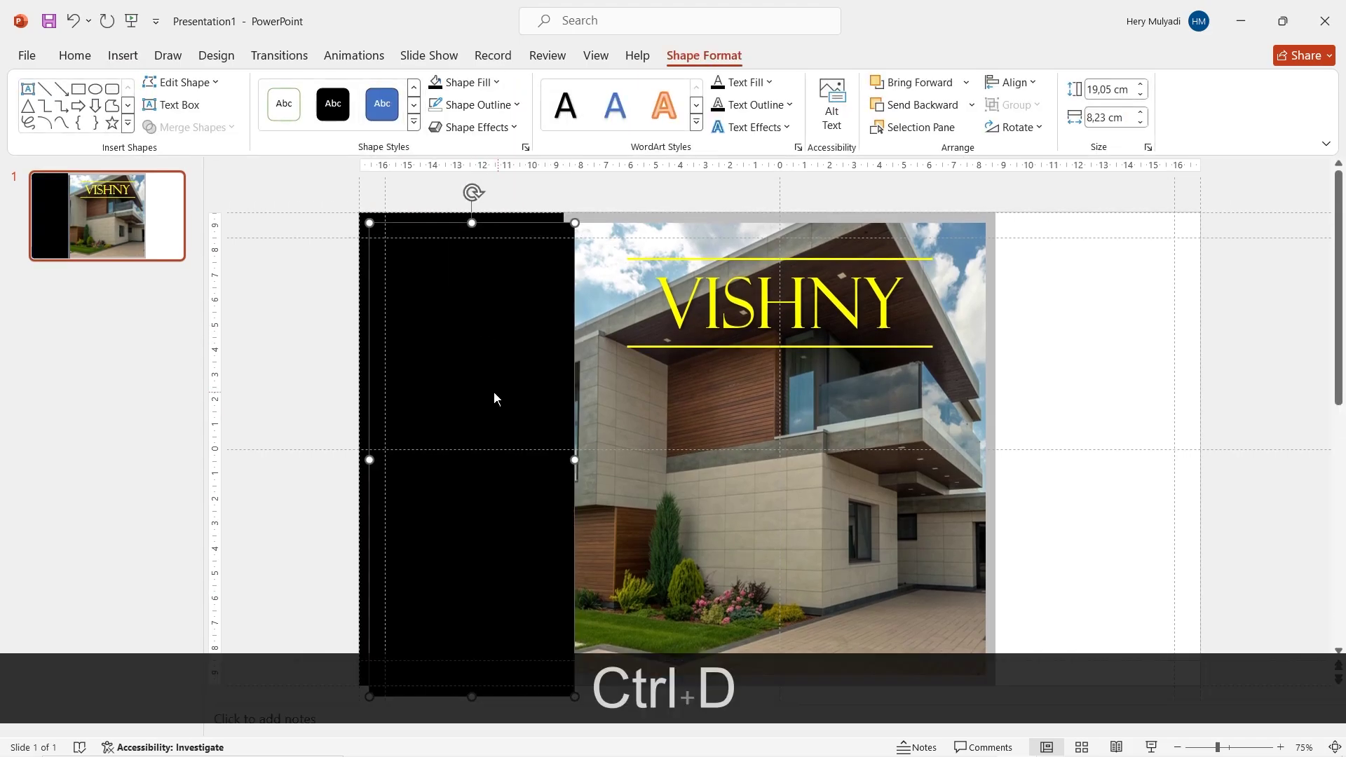
{"action": "left_click_drag", "start_coordinate": [493, 393], "coordinate": [1122, 384]}
{"action": "left_click", "coordinate": [1242, 504]}
- Add a text box reading FAMILY FRIENDLY at mid-height near the photo's right edge
{"action": "scroll", "coordinate": [802, 456], "scroll_direction": "down", "scroll_amount": 1}
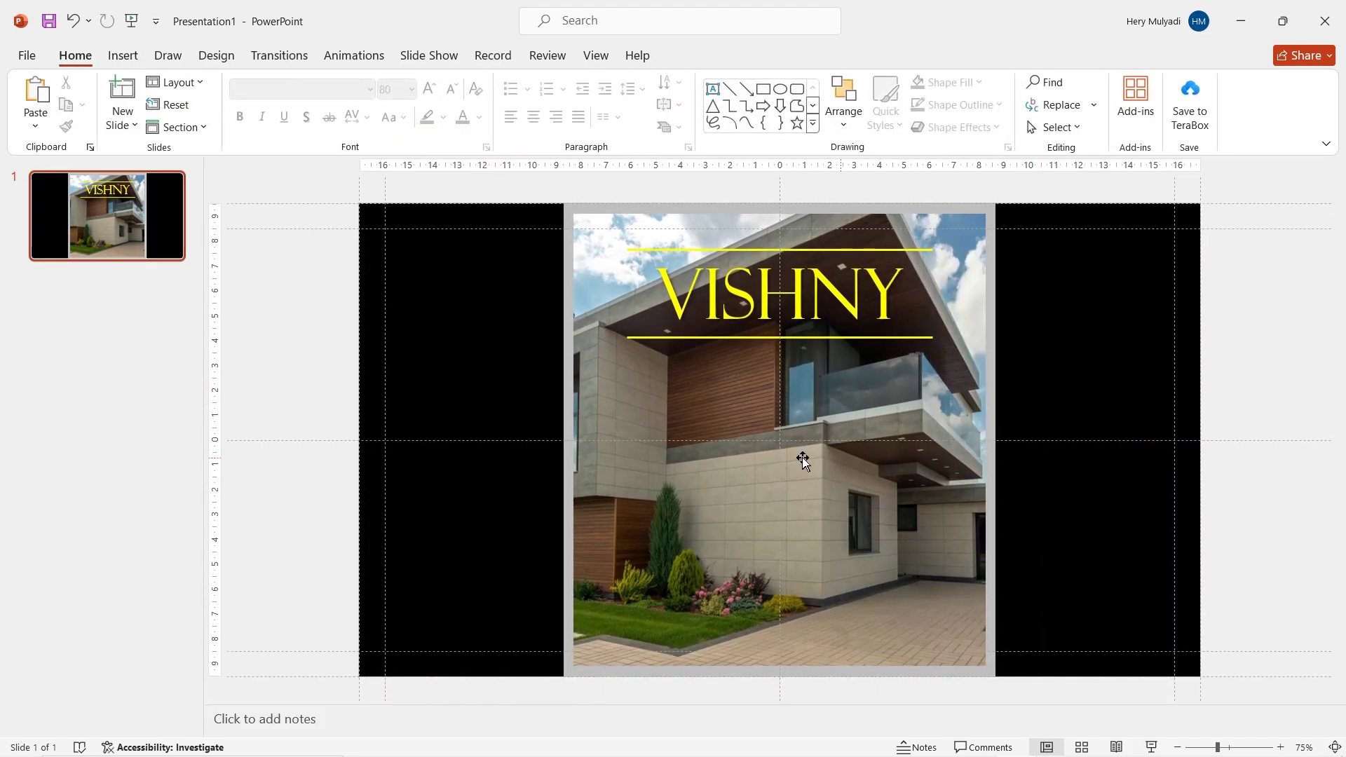
{"action": "left_click", "coordinate": [126, 55]}
{"action": "left_click_drag", "start_coordinate": [833, 437], "coordinate": [986, 449]}
{"action": "type", "text": "FAMI"}
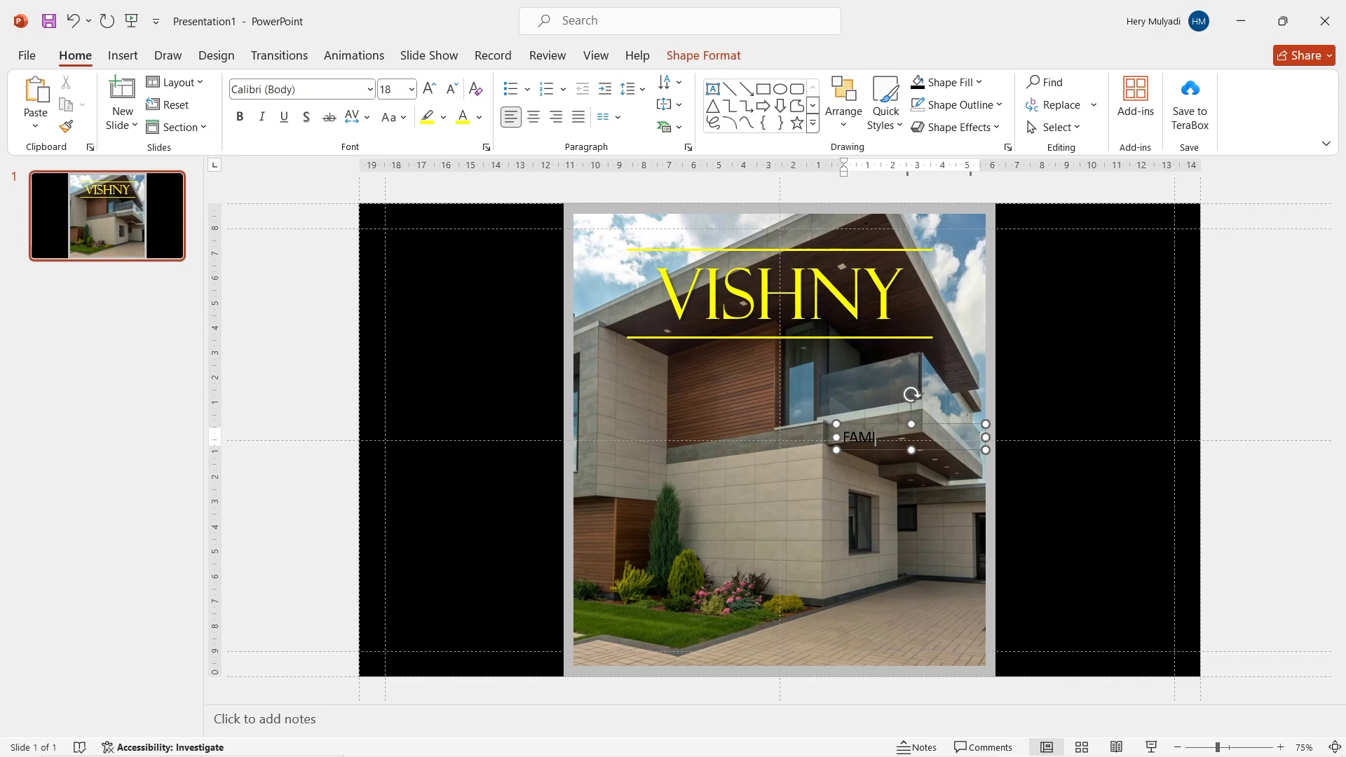
{"action": "type", "text": "LY FRIENDLY"}
- Highlight the FAMILY FRIENDLY text in yellow, give it a heavier font, and shift it slightly up and right
{"action": "triple_click", "coordinate": [938, 444]}
{"action": "left_click", "coordinate": [1078, 413]}
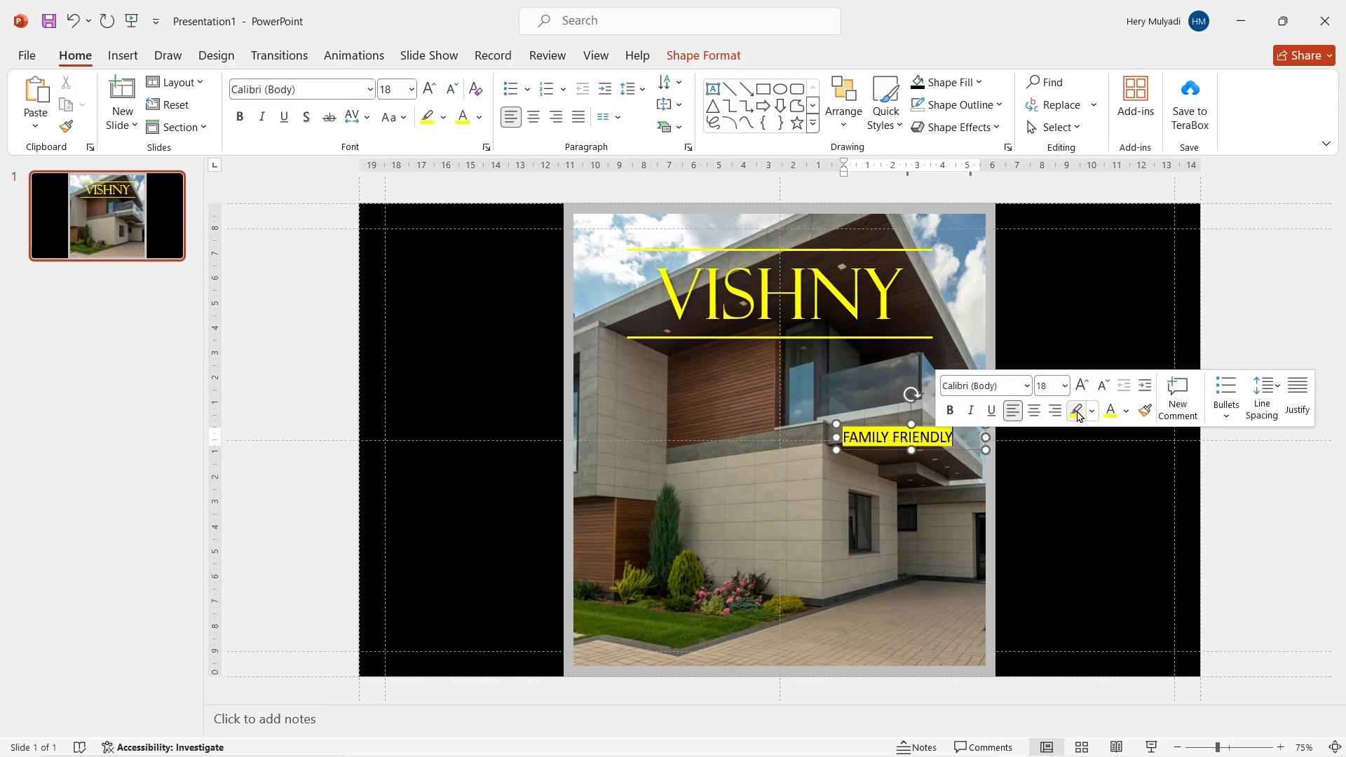
{"action": "left_click", "coordinate": [999, 373]}
{"action": "key", "text": "Return"}
{"action": "left_click_drag", "start_coordinate": [949, 425], "coordinate": [960, 414]}
- Add "Spaces Designed for Ultimate Comfort and Luxury" below FAMILY FRIENDLY in right-aligned white 18 pt NuberNext Heavy Condensed
{"action": "left_click", "coordinate": [132, 57]}
{"action": "left_click", "coordinate": [701, 107]}
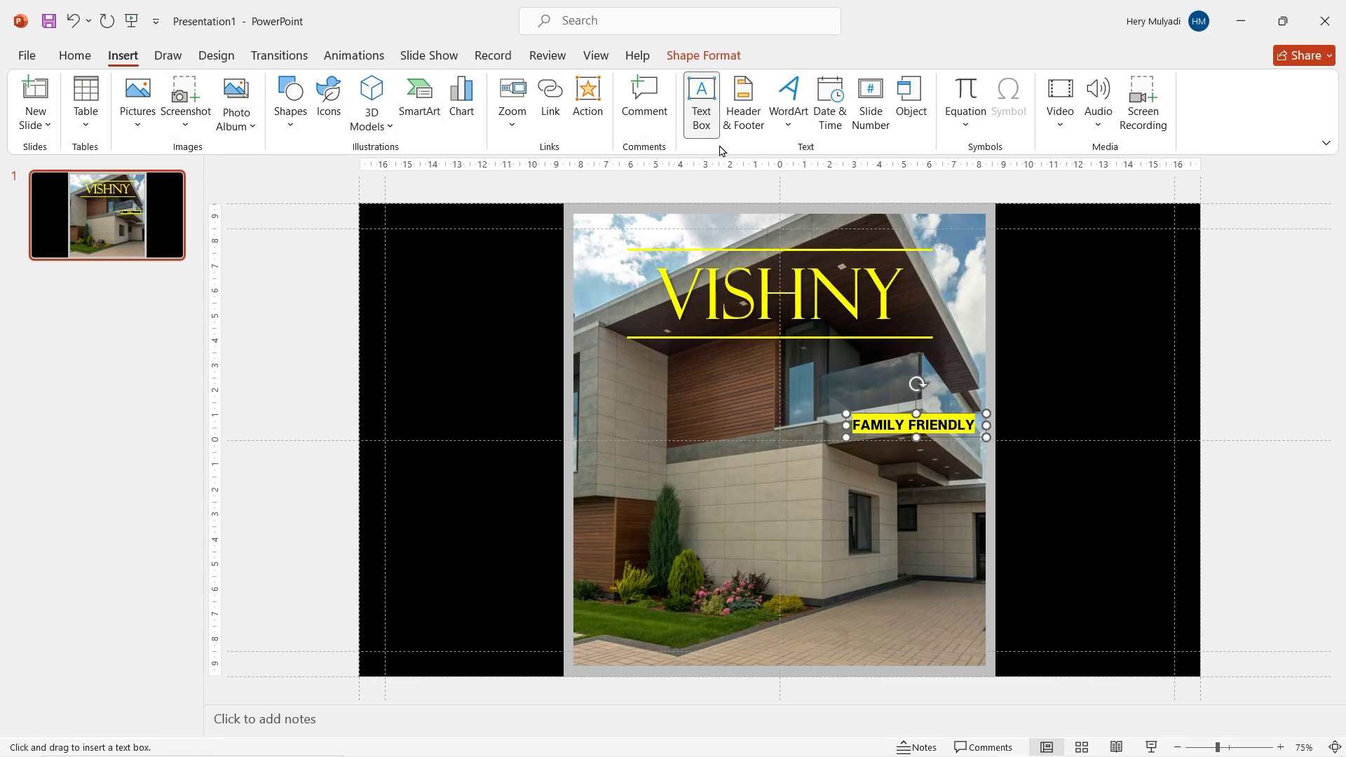
{"action": "left_click_drag", "start_coordinate": [854, 442], "coordinate": [979, 571]}
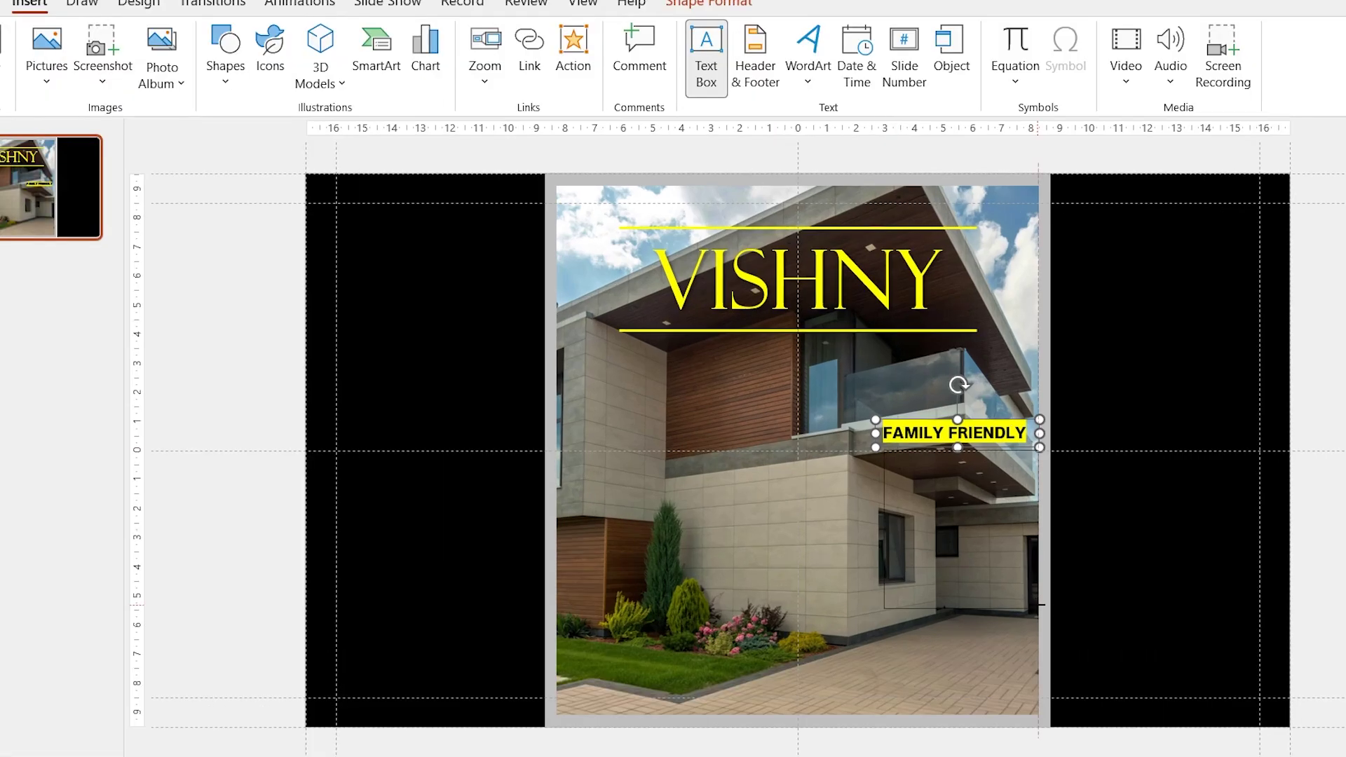
{"action": "left_click_drag", "start_coordinate": [1040, 605], "coordinate": [1040, 606]}
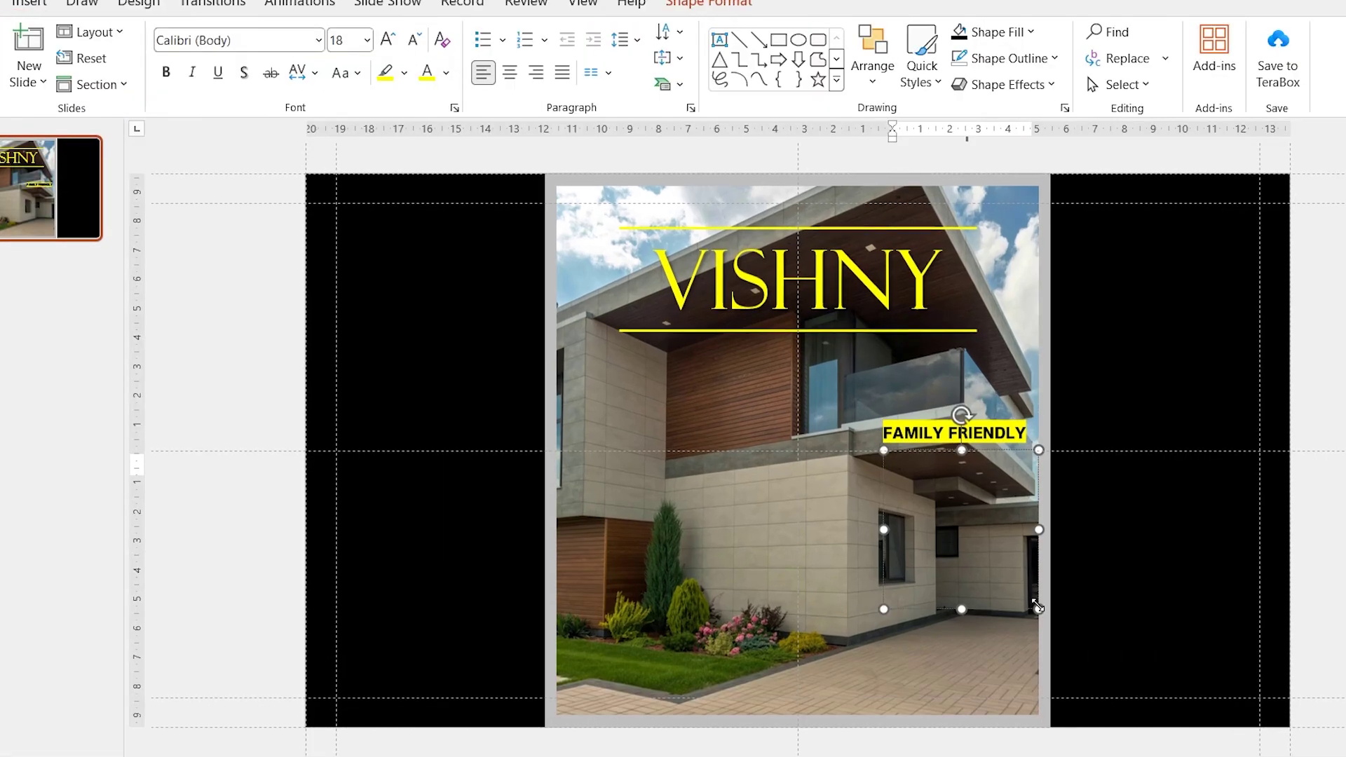
{"action": "type", "text": "Spaces Designed for Ultimate Comfort and Luxury"}
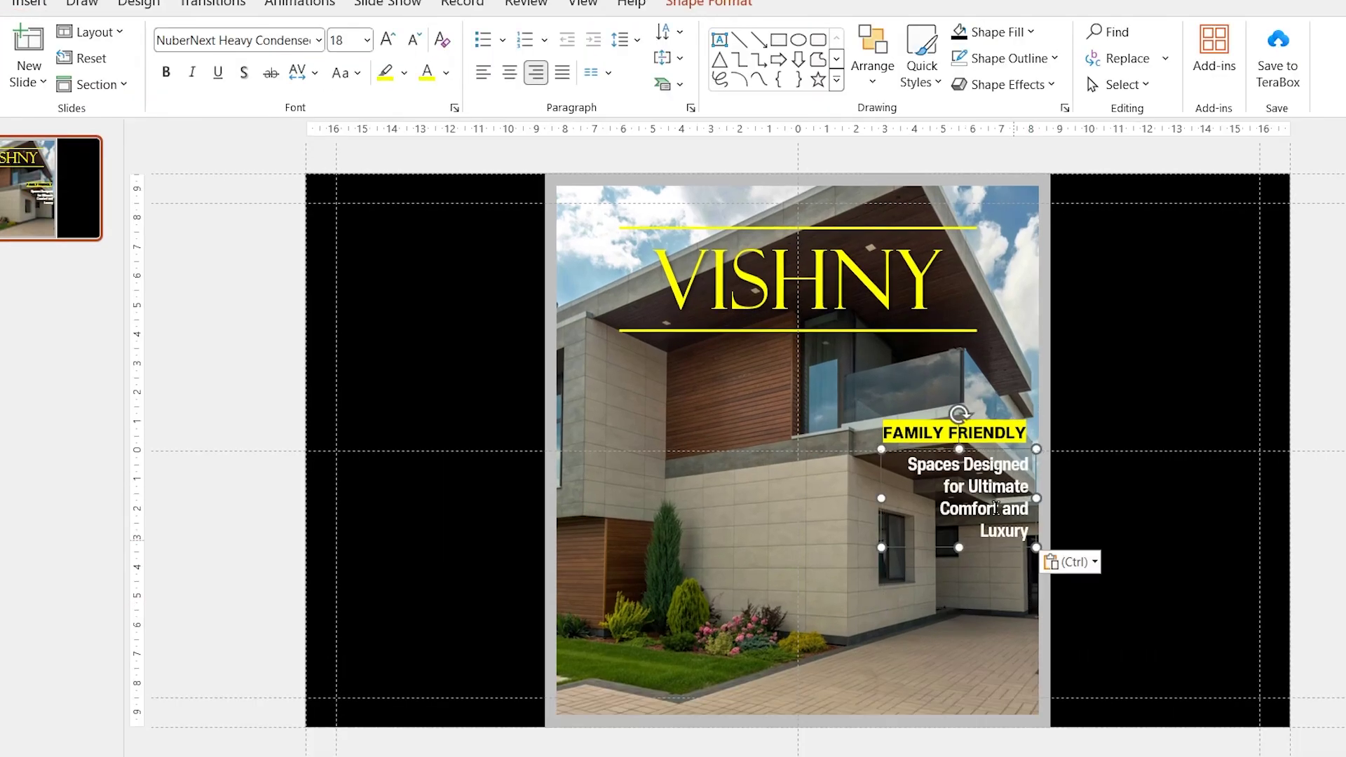
{"action": "left_click", "coordinate": [988, 485]}
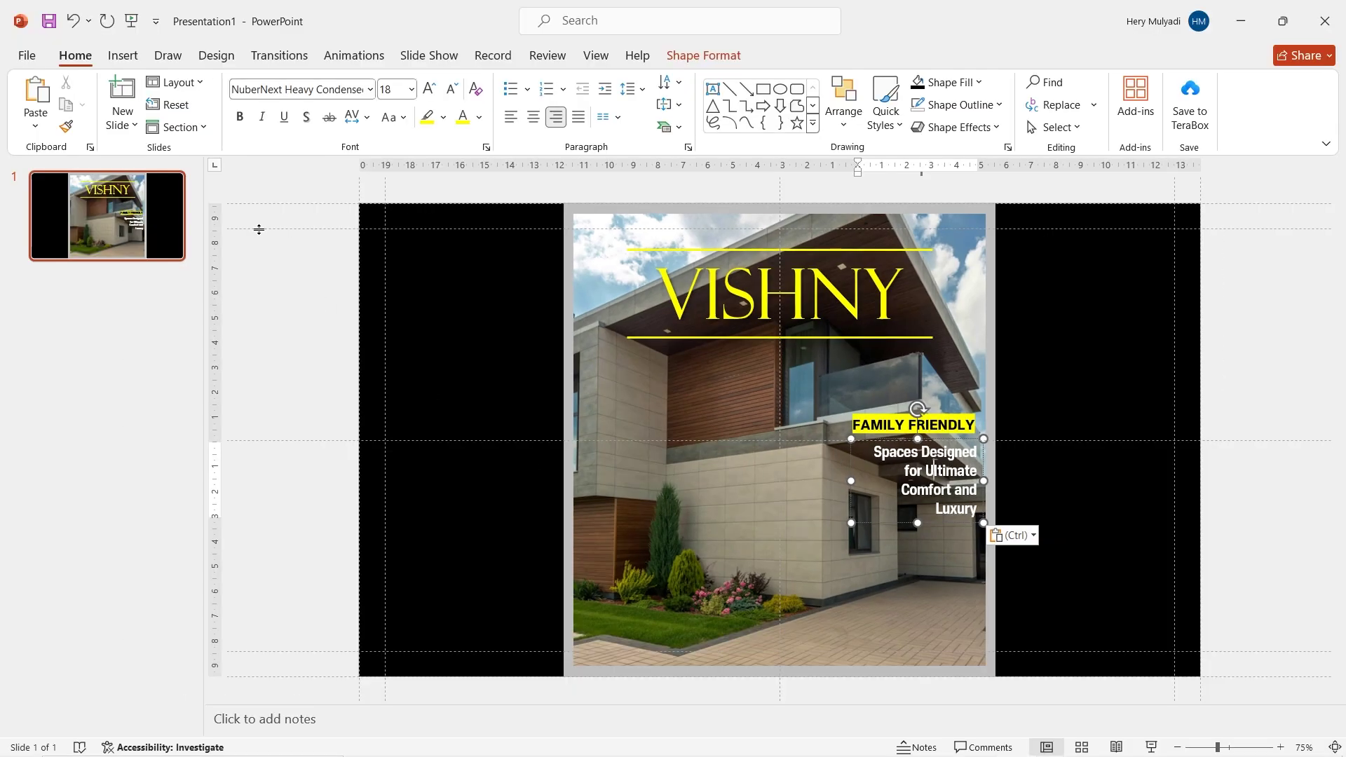
- Paste the MODERN STYLE label and the "A JOURNEY THROUGH ELEGANCE AND COMFORT" text at the photo's lower left
{"action": "left_click", "coordinate": [123, 55]}
{"action": "key", "text": "ctrl+v"}
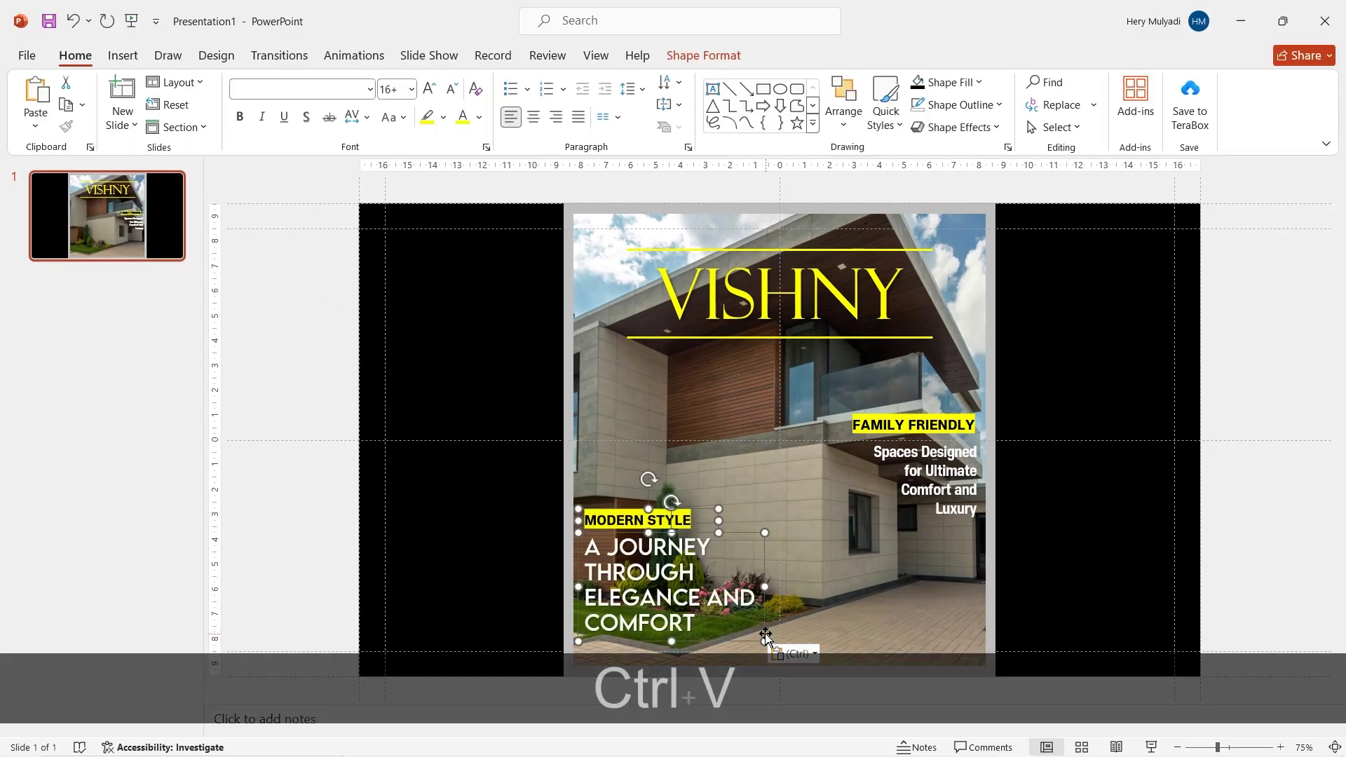
- Paste the Volume 12 and July 2025 labels at the photo's upper left and upper right corners
{"action": "left_click", "coordinate": [123, 56]}
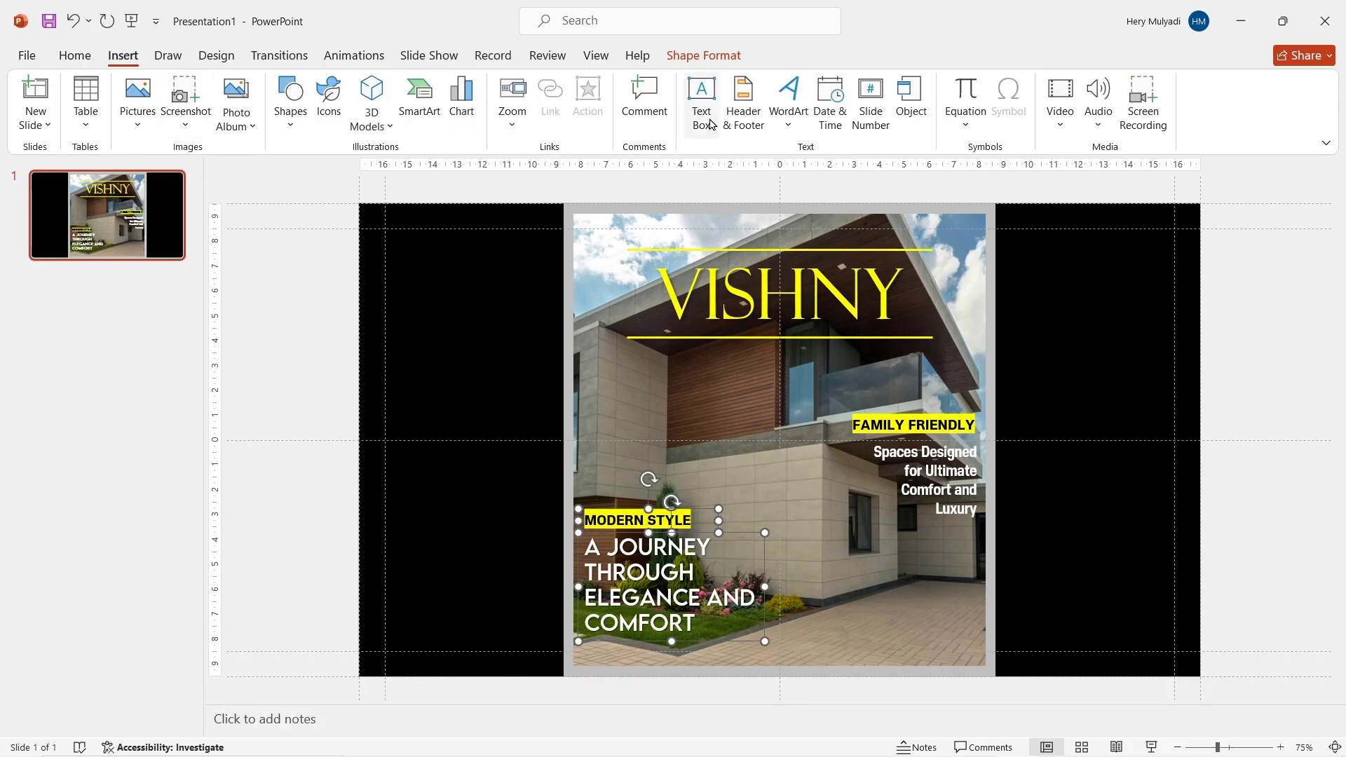
{"action": "key", "text": "ctrl+v"}
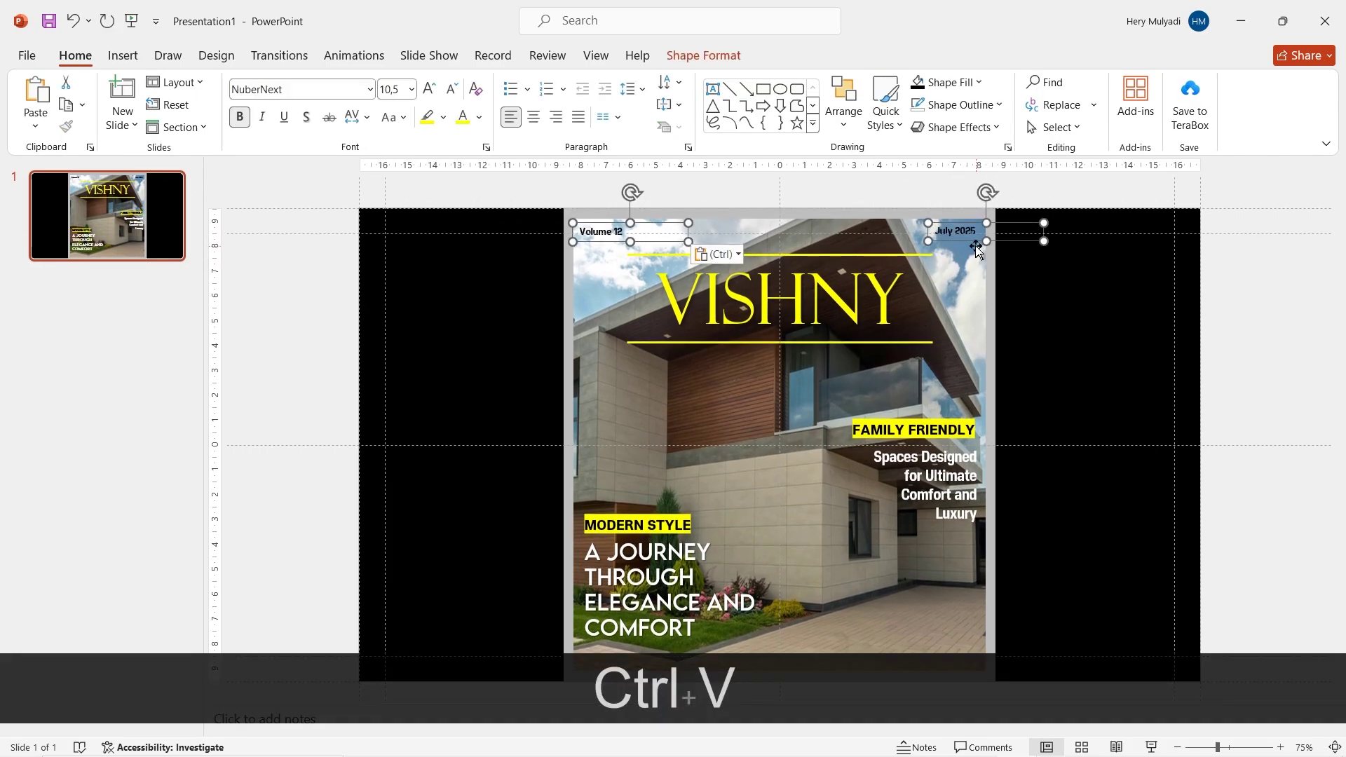
- Draw a thin rectangle about 0.5 cm high and 16.6 cm wide across the photo's lower edge and fill it yellow
{"action": "left_click", "coordinate": [123, 56]}
{"action": "left_click", "coordinate": [290, 104]}
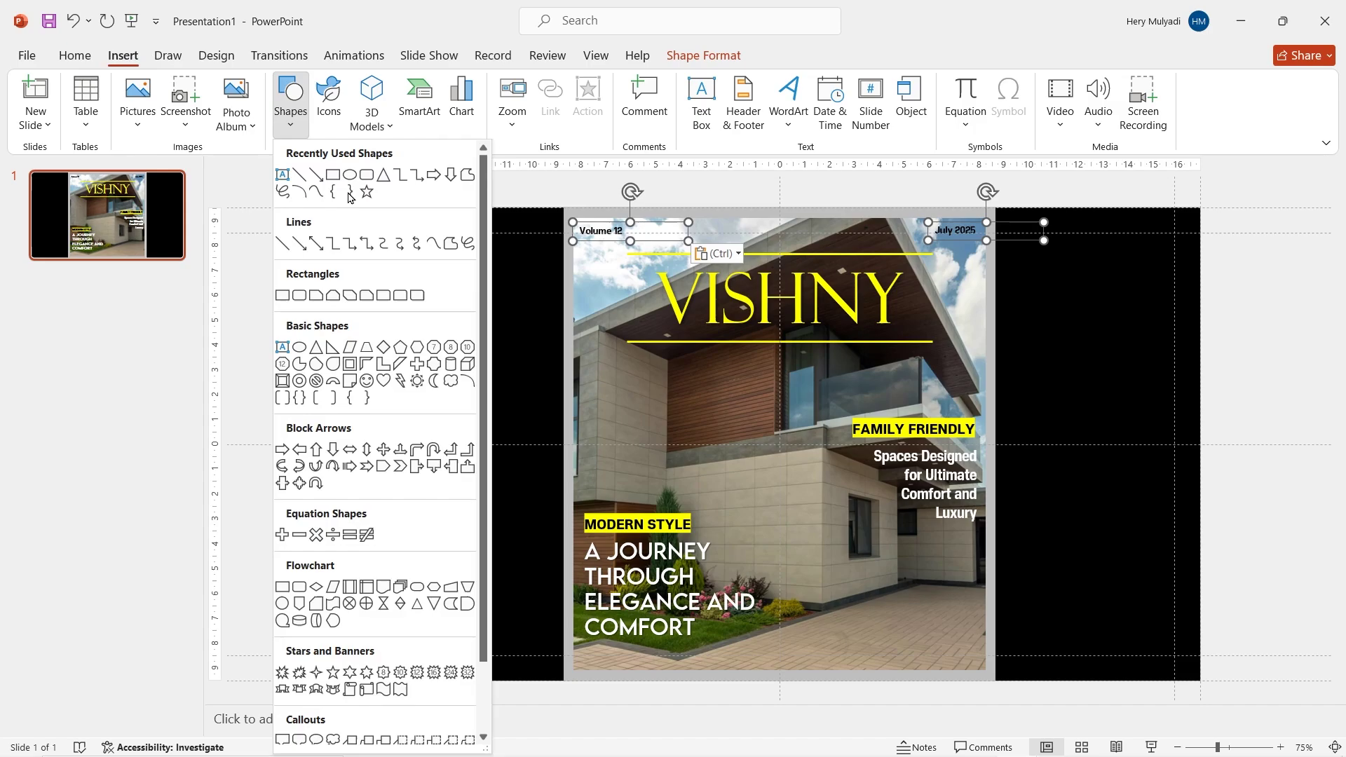
{"action": "left_click", "coordinate": [334, 176]}
{"action": "left_click_drag", "start_coordinate": [573, 644], "coordinate": [987, 657]}
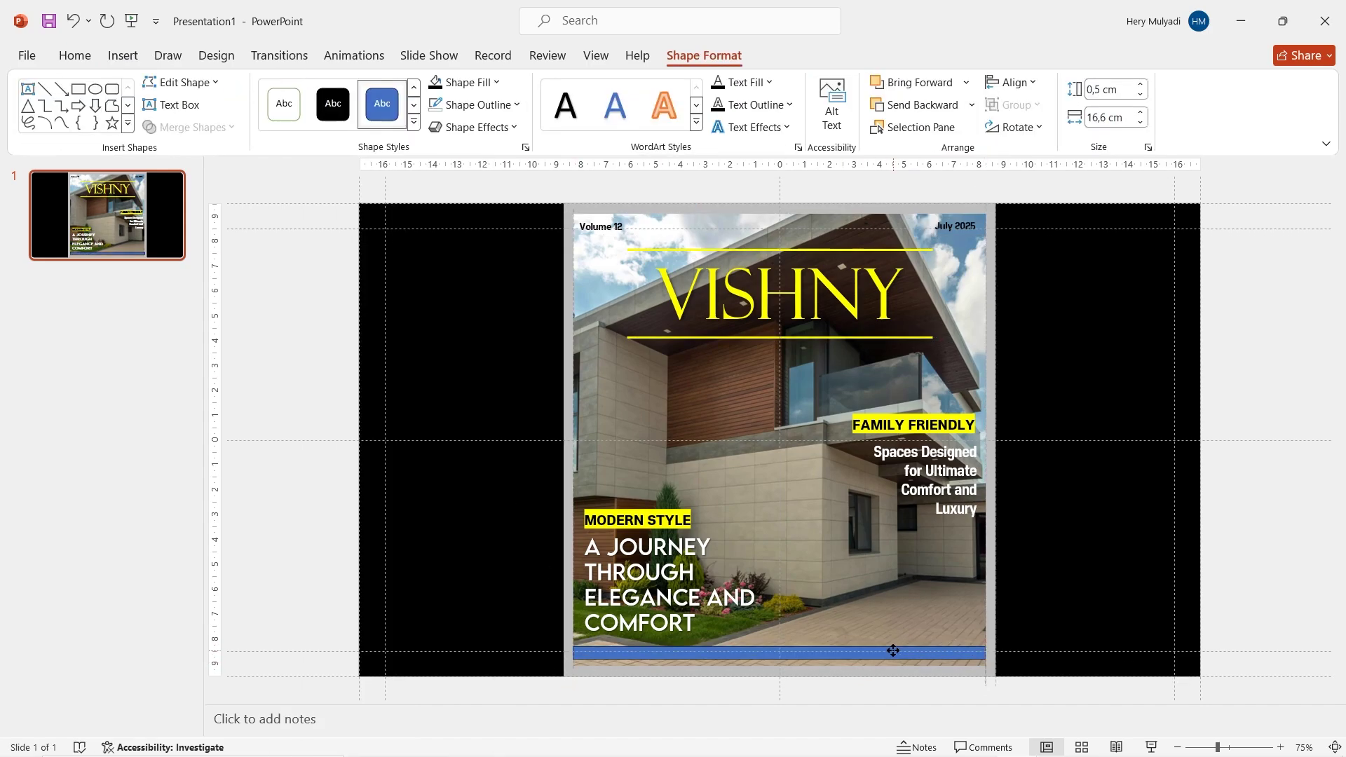
{"action": "left_click", "coordinate": [496, 82]}
{"action": "left_click", "coordinate": [479, 283]}
- Enlarge the yellow bar to about 0.73 cm by 17.37 cm, reaching both black panels, and send it behind the grey frame
{"action": "scroll", "coordinate": [811, 638], "scroll_direction": "up", "scroll_amount": 5}
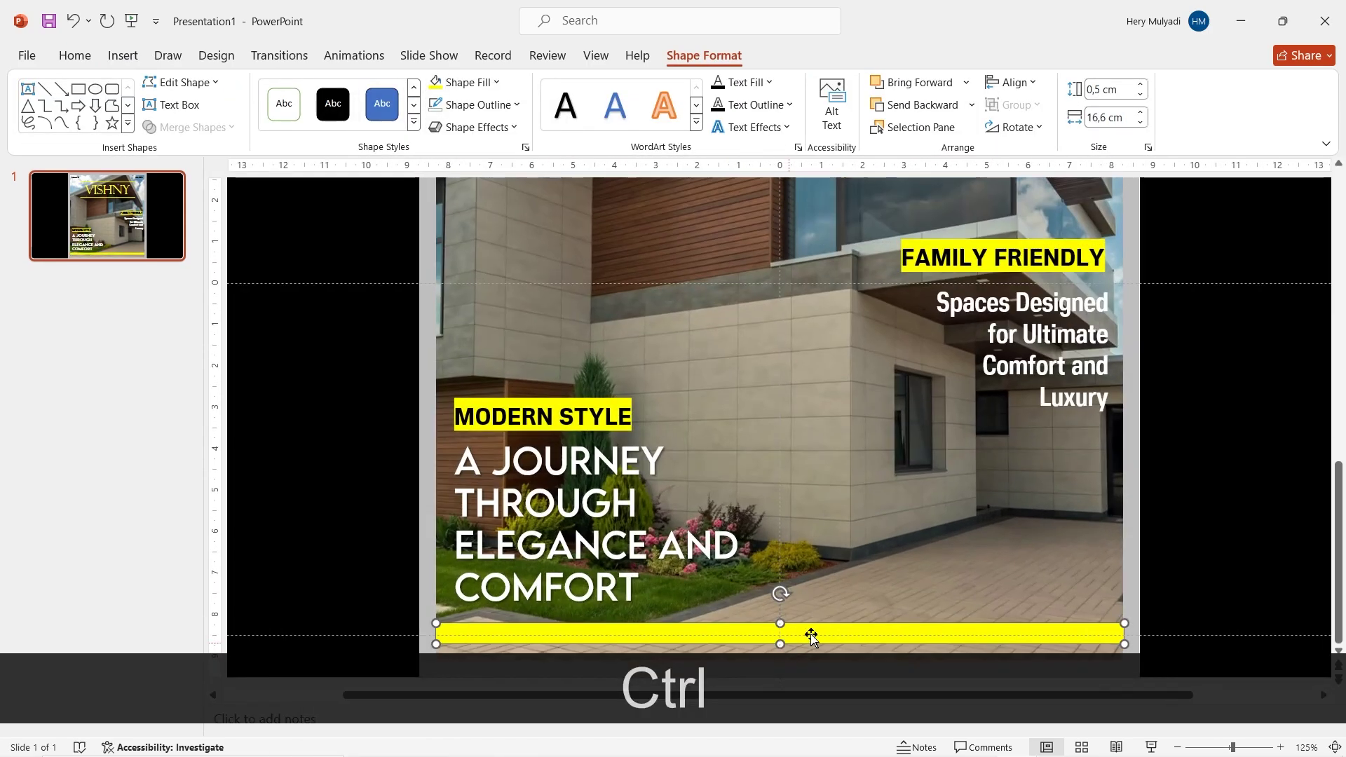
{"action": "left_click_drag", "start_coordinate": [1124, 624], "coordinate": [1141, 623]}
{"action": "left_click_drag", "start_coordinate": [436, 645], "coordinate": [421, 650]}
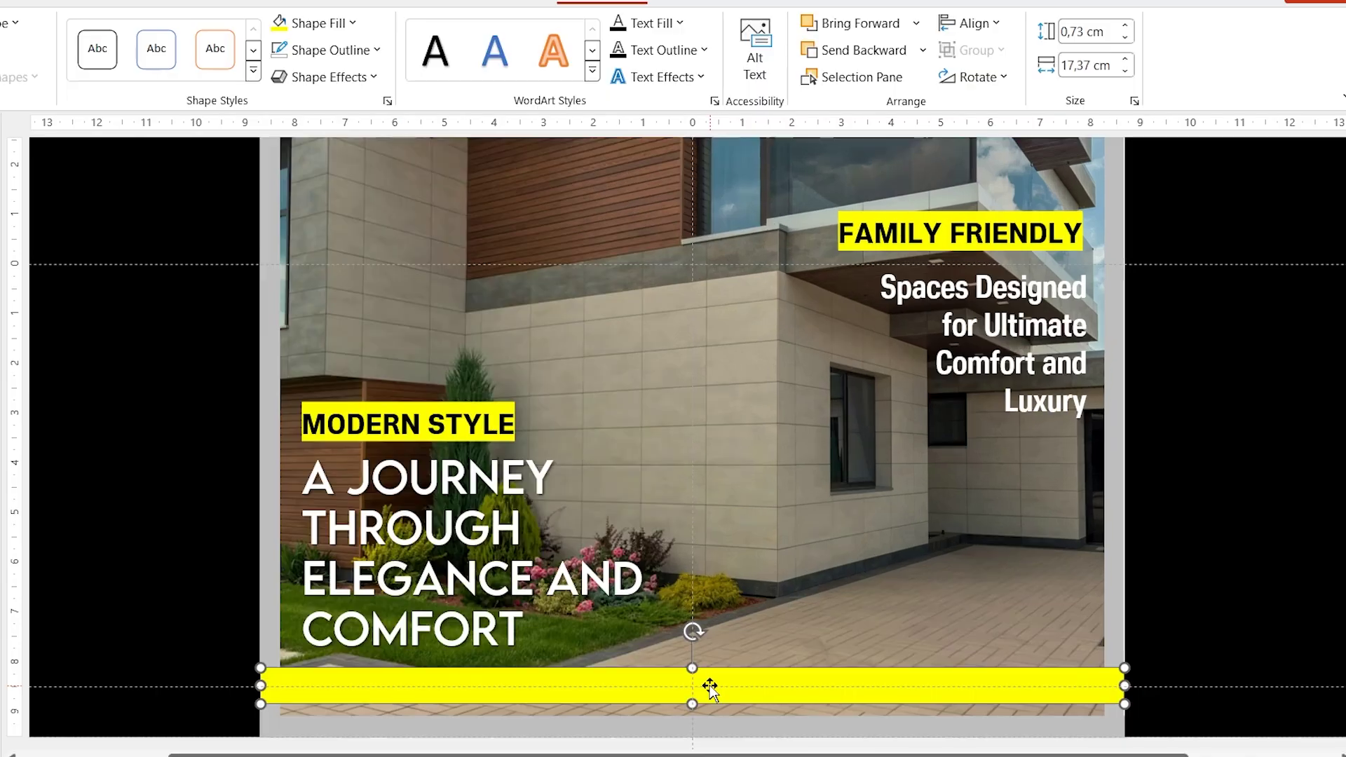
{"action": "left_click", "coordinate": [867, 50]}
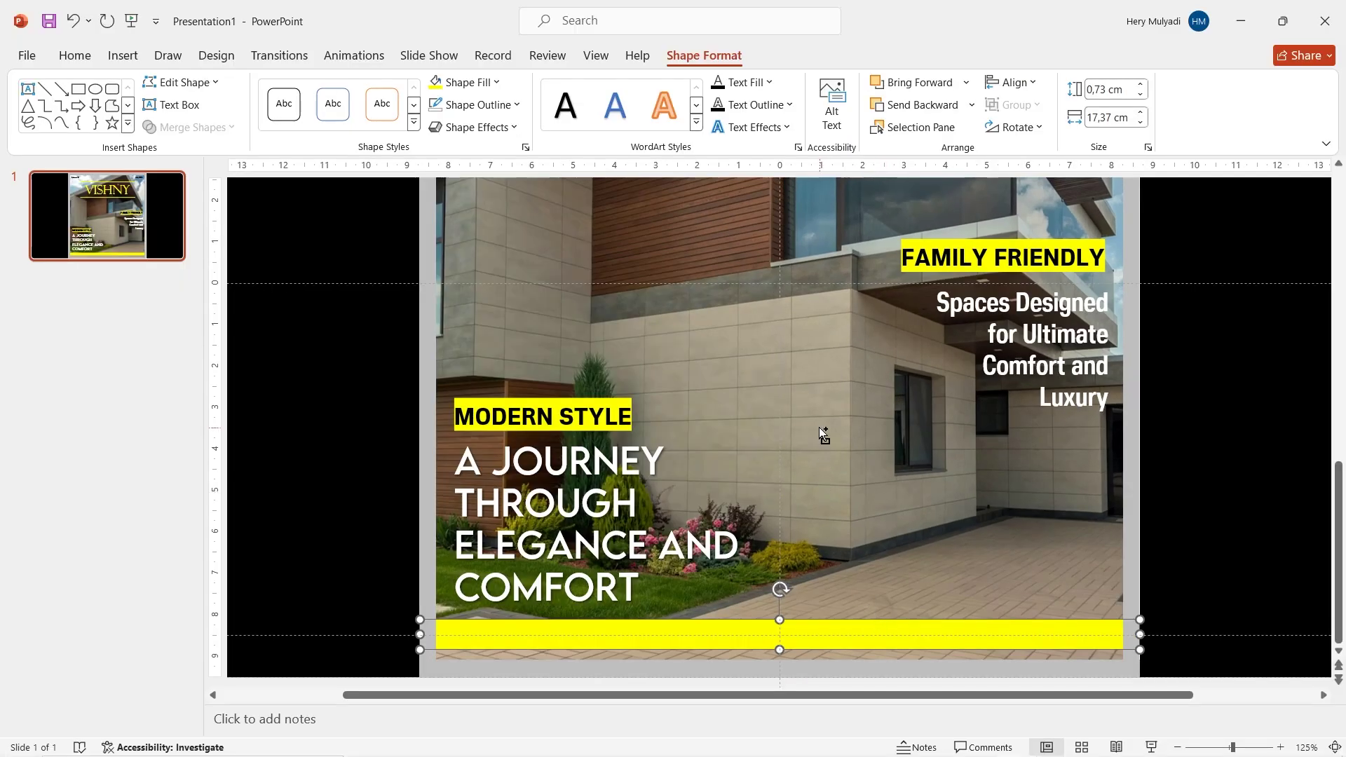
{"action": "scroll", "coordinate": [819, 427], "scroll_direction": "down", "scroll_amount": 5}
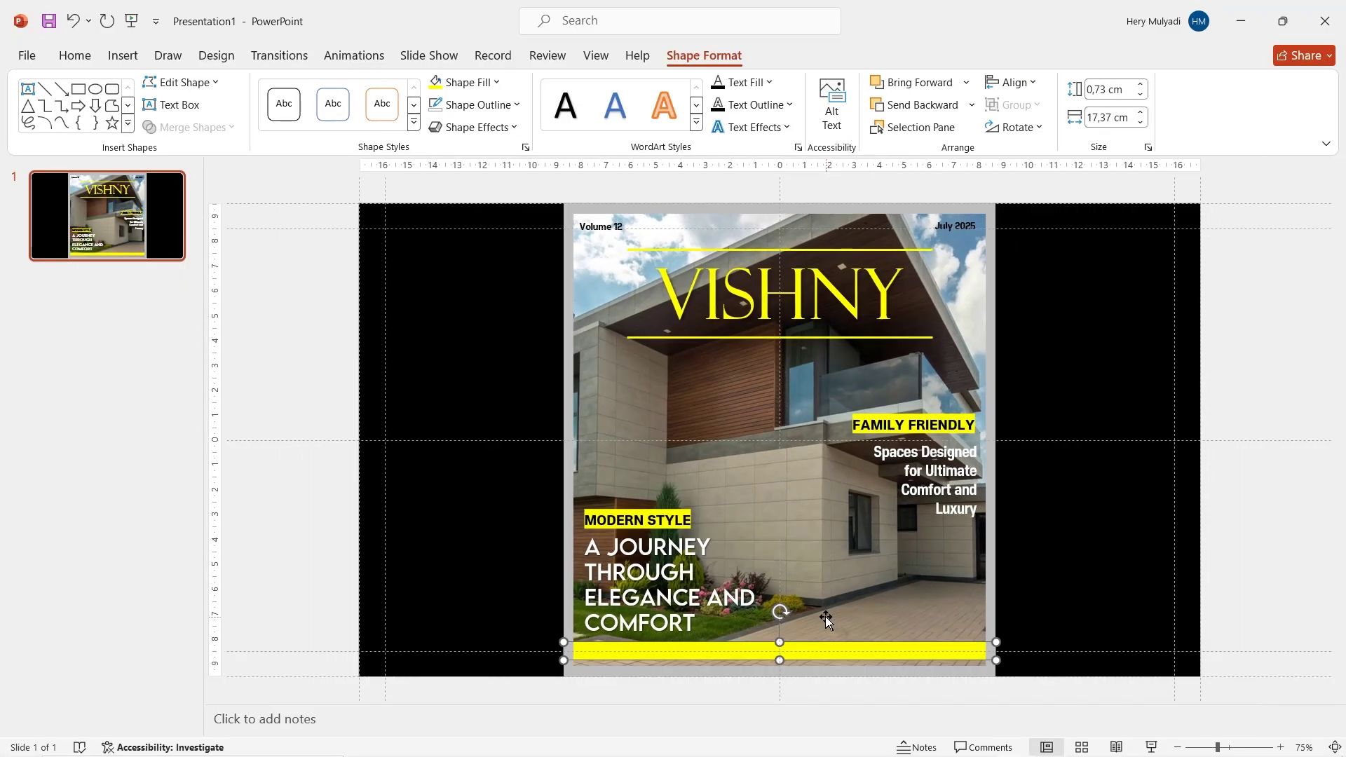
- Insert the barcode picture and shrink it into the photo's lower right corner over the yellow bar
{"action": "left_click", "coordinate": [123, 56]}
{"action": "left_click", "coordinate": [143, 116]}
{"action": "left_click", "coordinate": [167, 179]}
{"action": "double_click", "coordinate": [298, 125]}
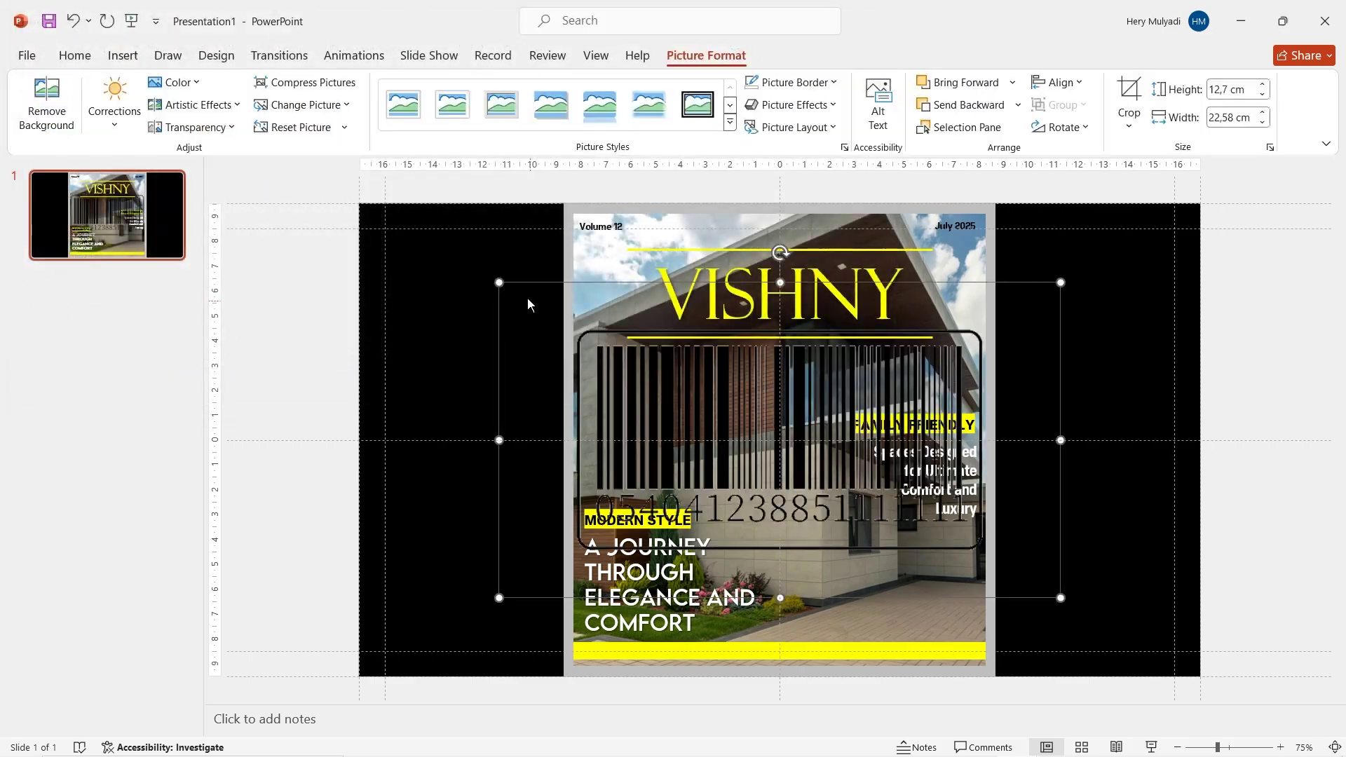
{"action": "left_click_drag", "start_coordinate": [498, 280], "coordinate": [942, 638]}
{"action": "key", "text": "ctrl+v"}
{"action": "left_click", "coordinate": [138, 63]}
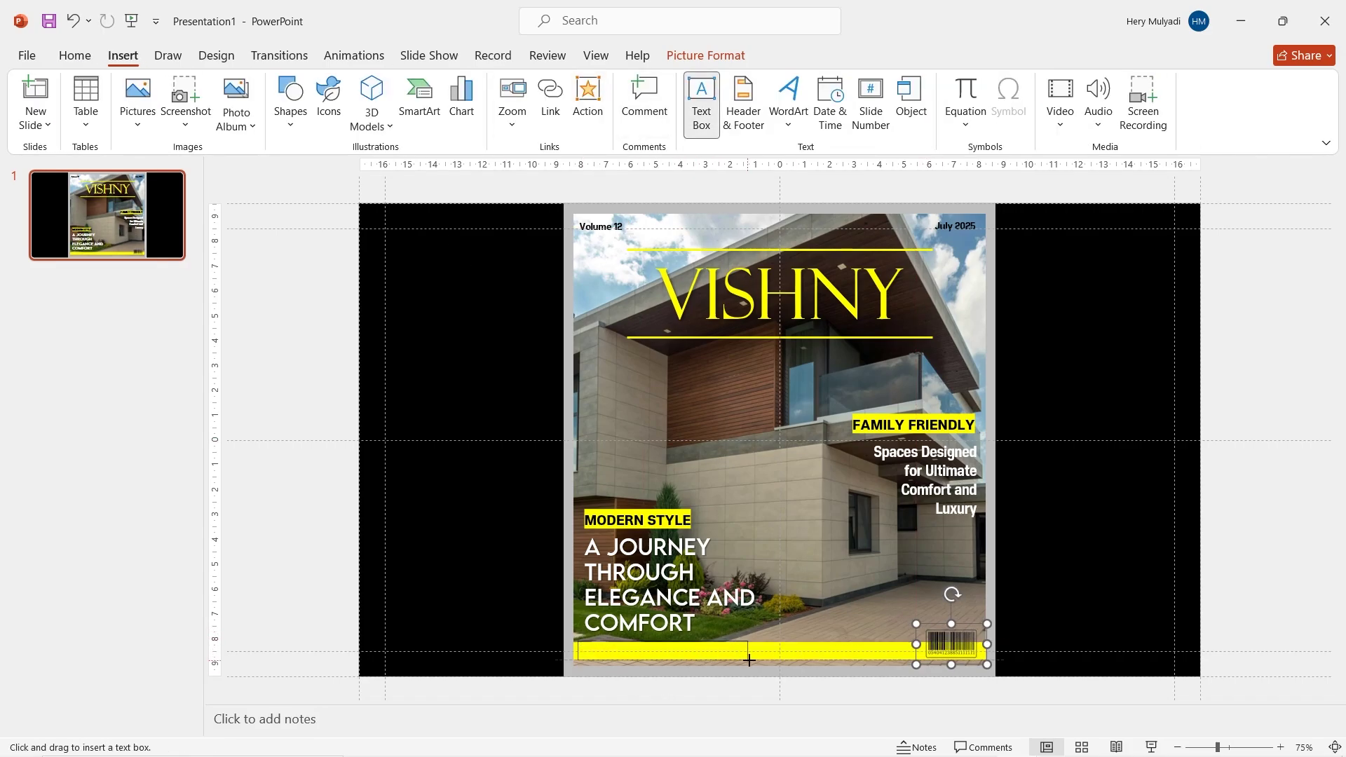
{"action": "left_click_drag", "start_coordinate": [749, 660], "coordinate": [755, 663]}
{"action": "scroll", "coordinate": [754, 663], "scroll_direction": "up", "scroll_amount": 4}
{"action": "type", "text": "www.architectloremipsumalam.com"}
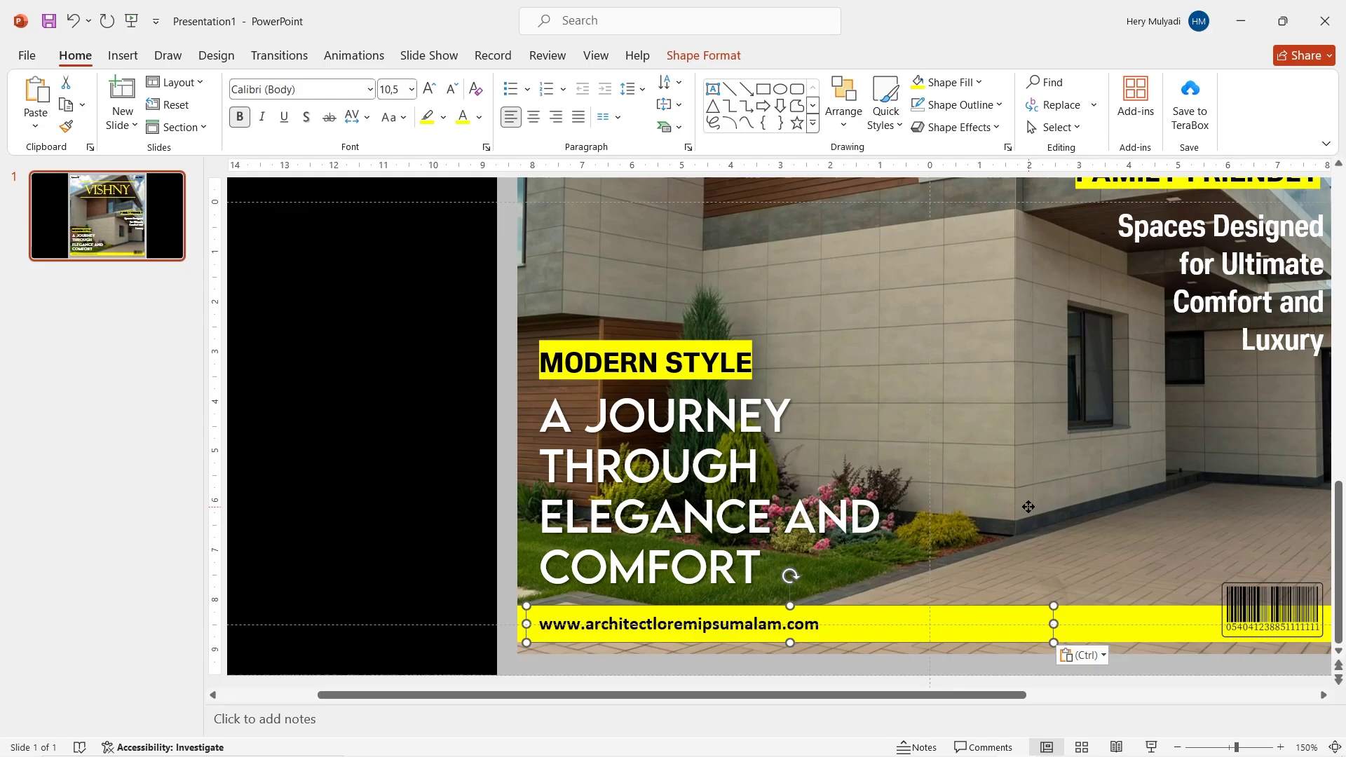
{"action": "left_click", "coordinate": [1028, 507]}
- Select both black side panels and the four grey frame bars and move them to the top of the stacking order
{"action": "scroll", "coordinate": [1029, 507], "scroll_direction": "down", "scroll_amount": 5}
{"action": "left_click", "coordinate": [1049, 512]}
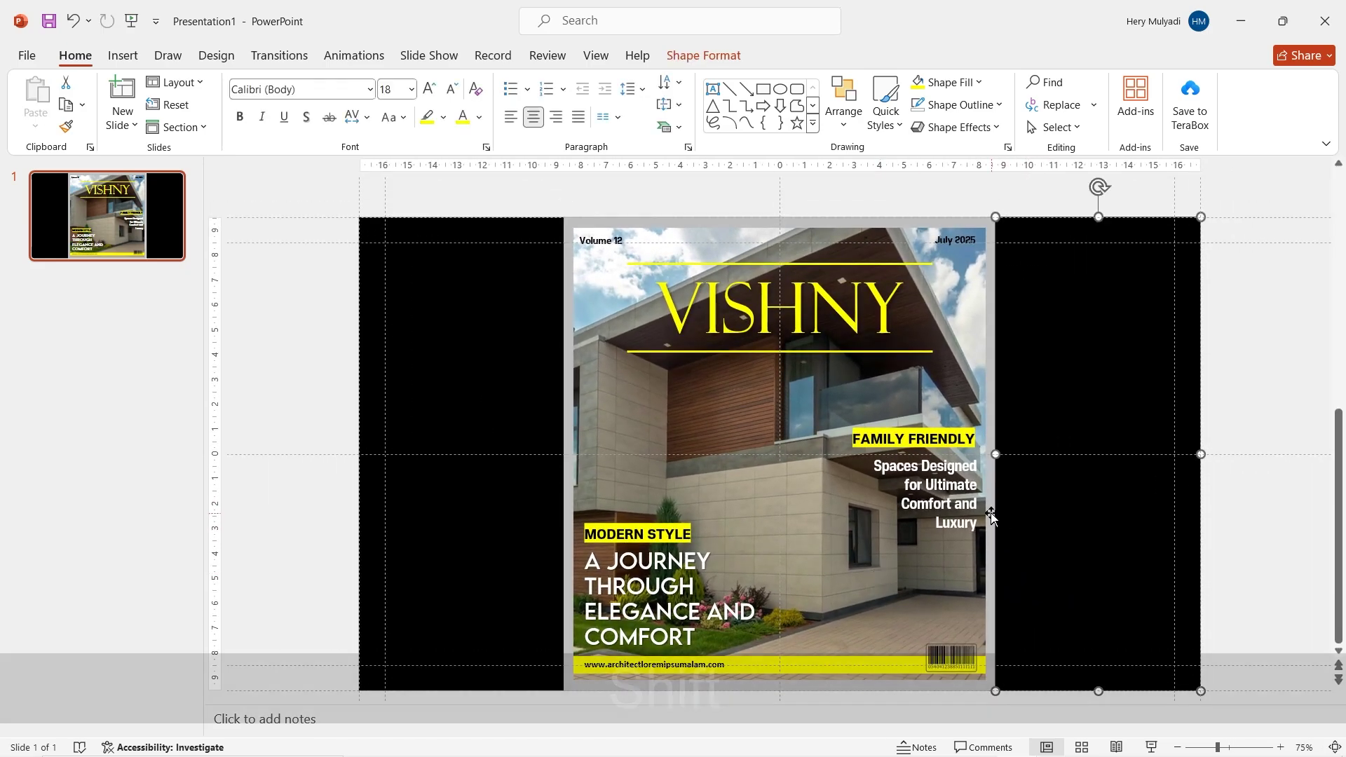
{"action": "left_click", "coordinate": [990, 515], "text": "shift"}
{"action": "left_click", "coordinate": [565, 305], "text": "shift"}
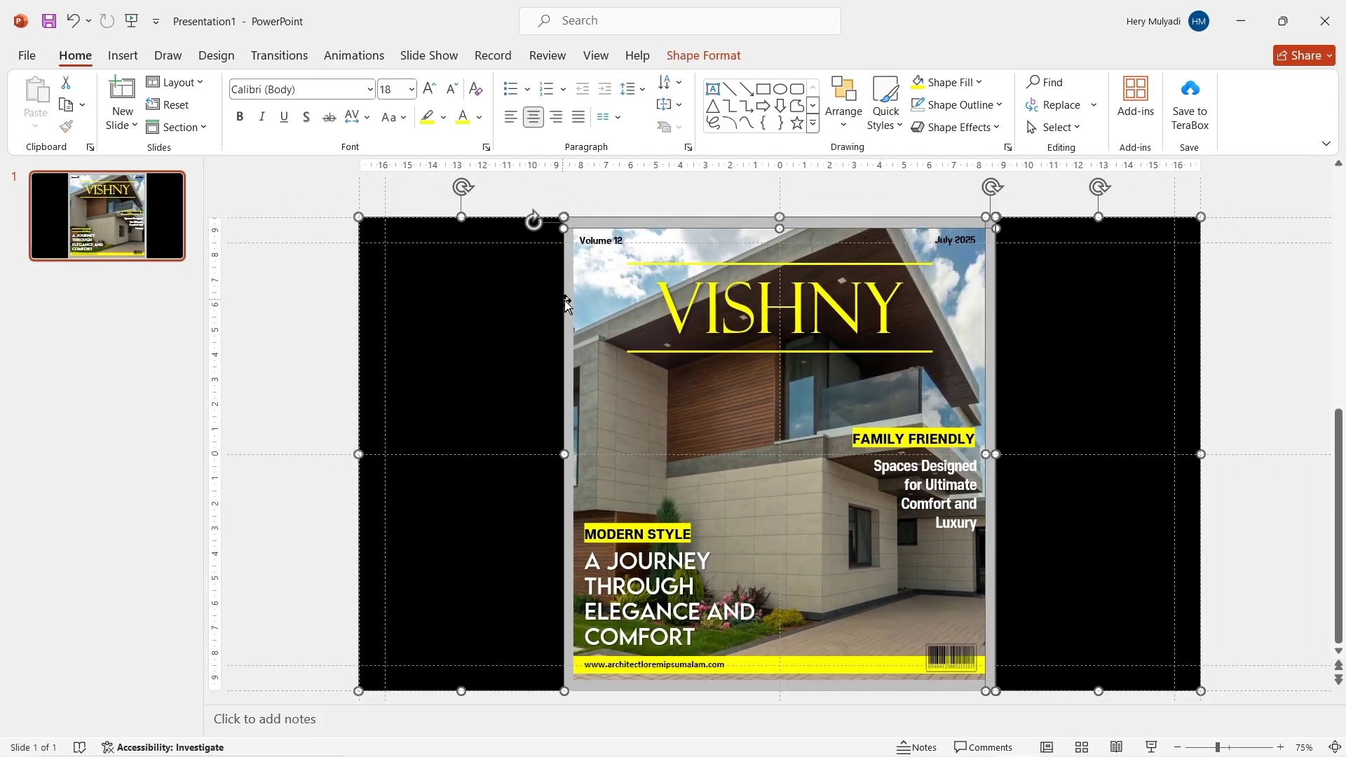
{"action": "left_click", "coordinate": [707, 685], "text": "shift"}
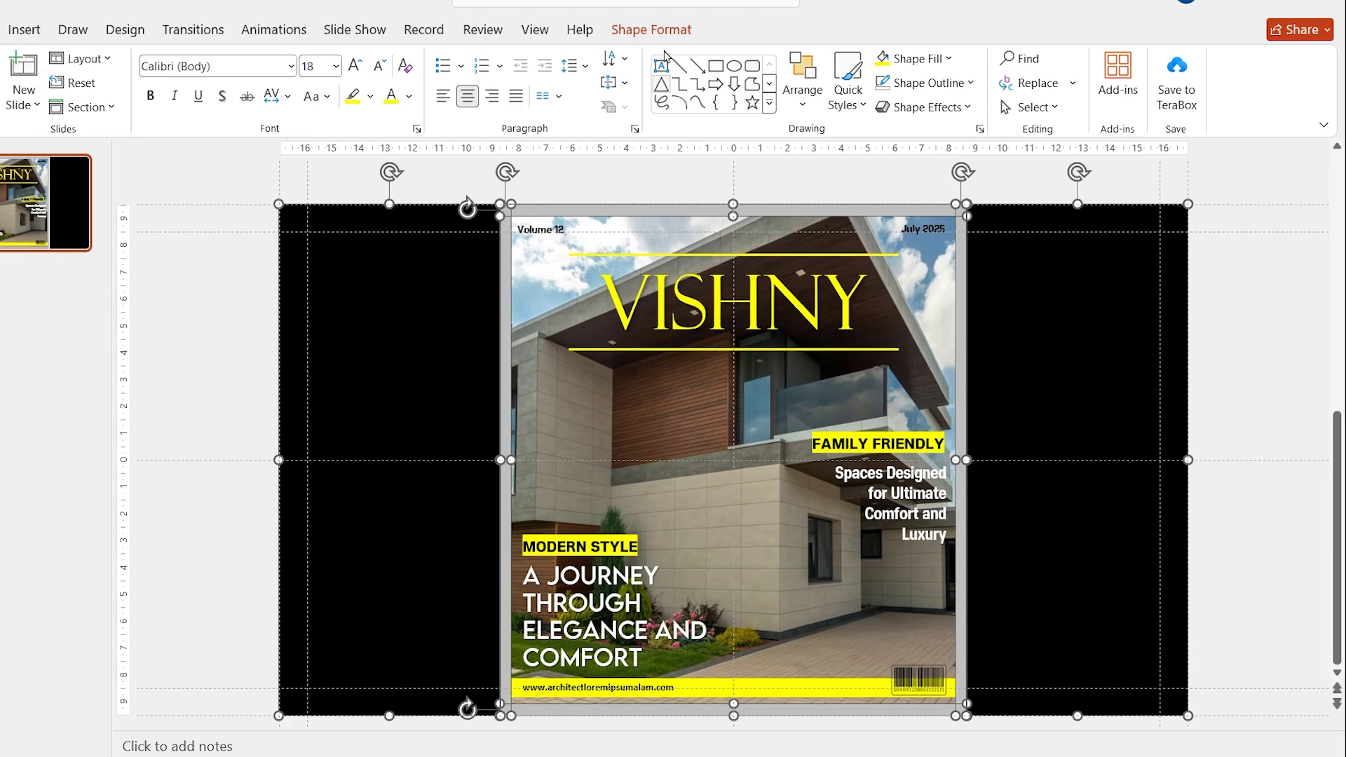
{"action": "left_click", "coordinate": [703, 56]}
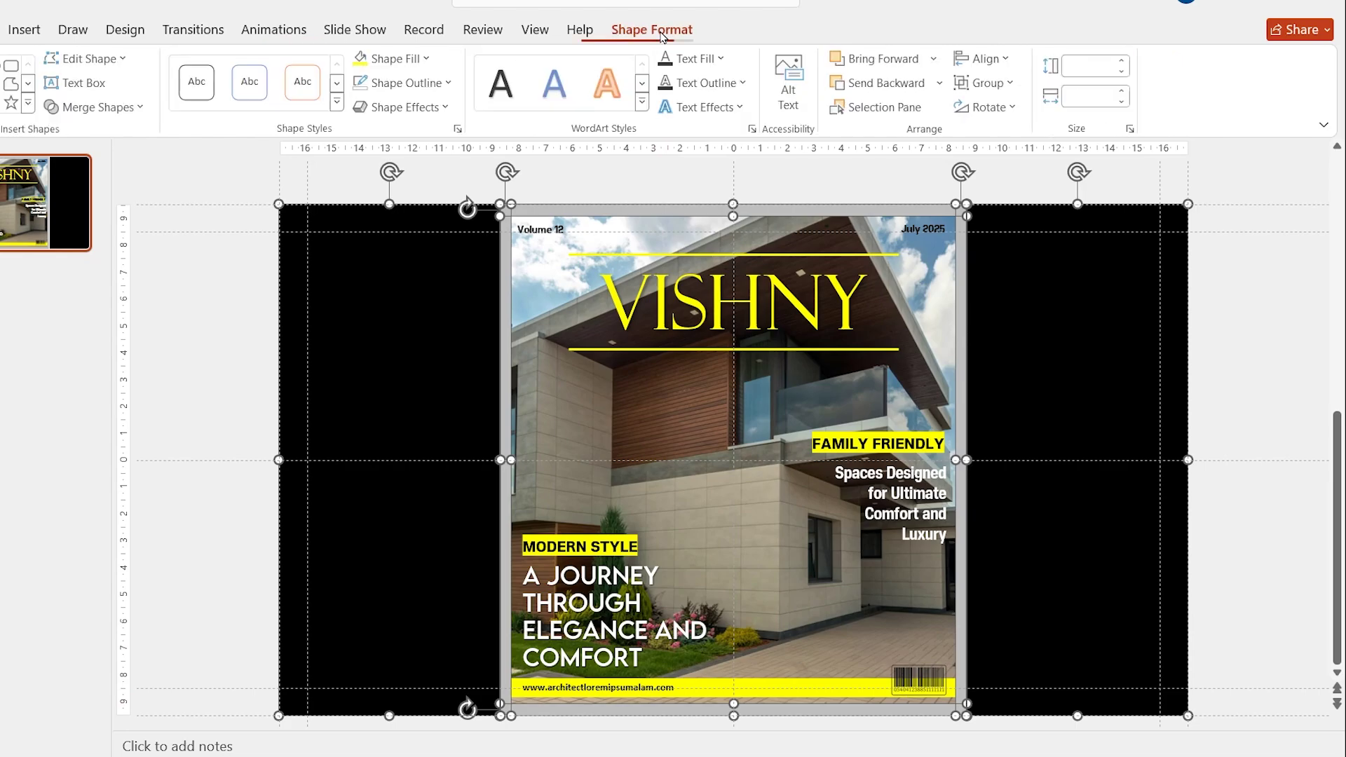
{"action": "left_click", "coordinate": [886, 108]}
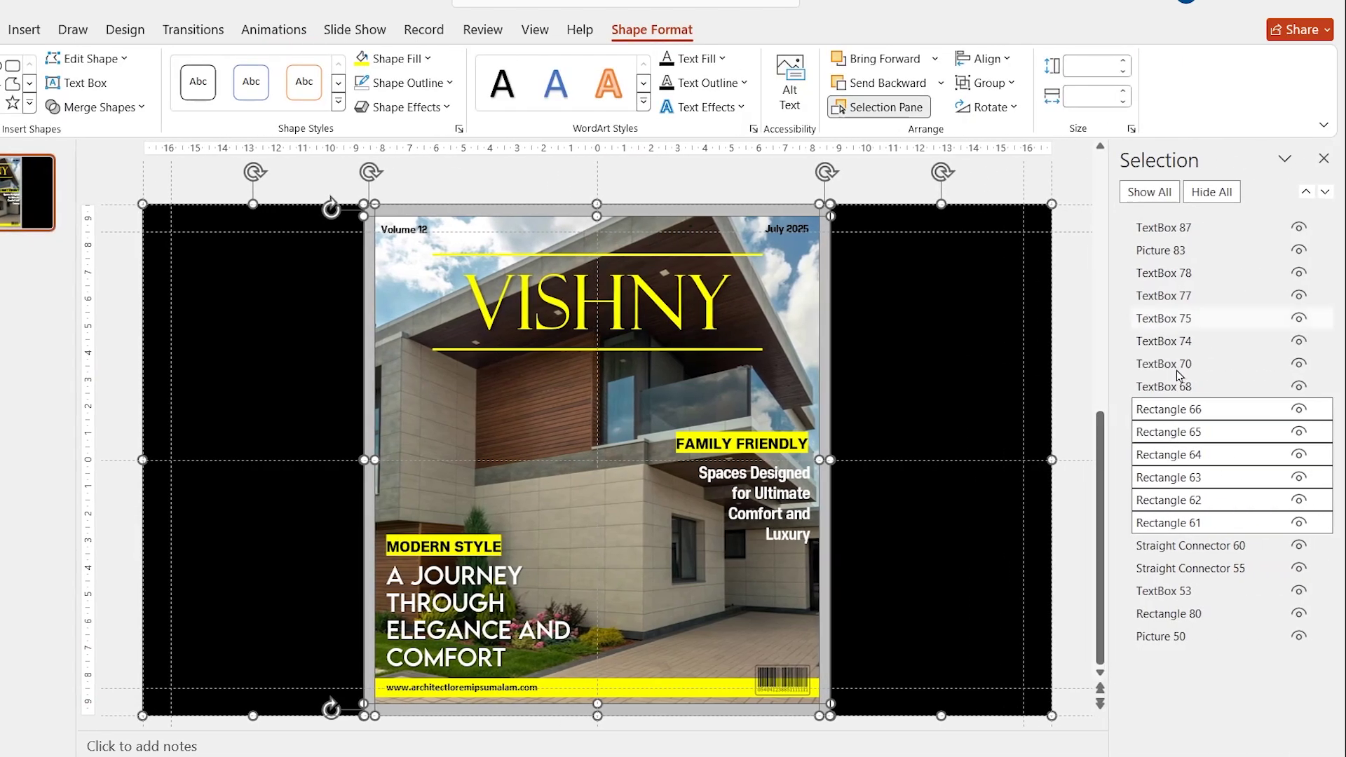
{"action": "left_click_drag", "start_coordinate": [1174, 233], "coordinate": [1173, 234]}
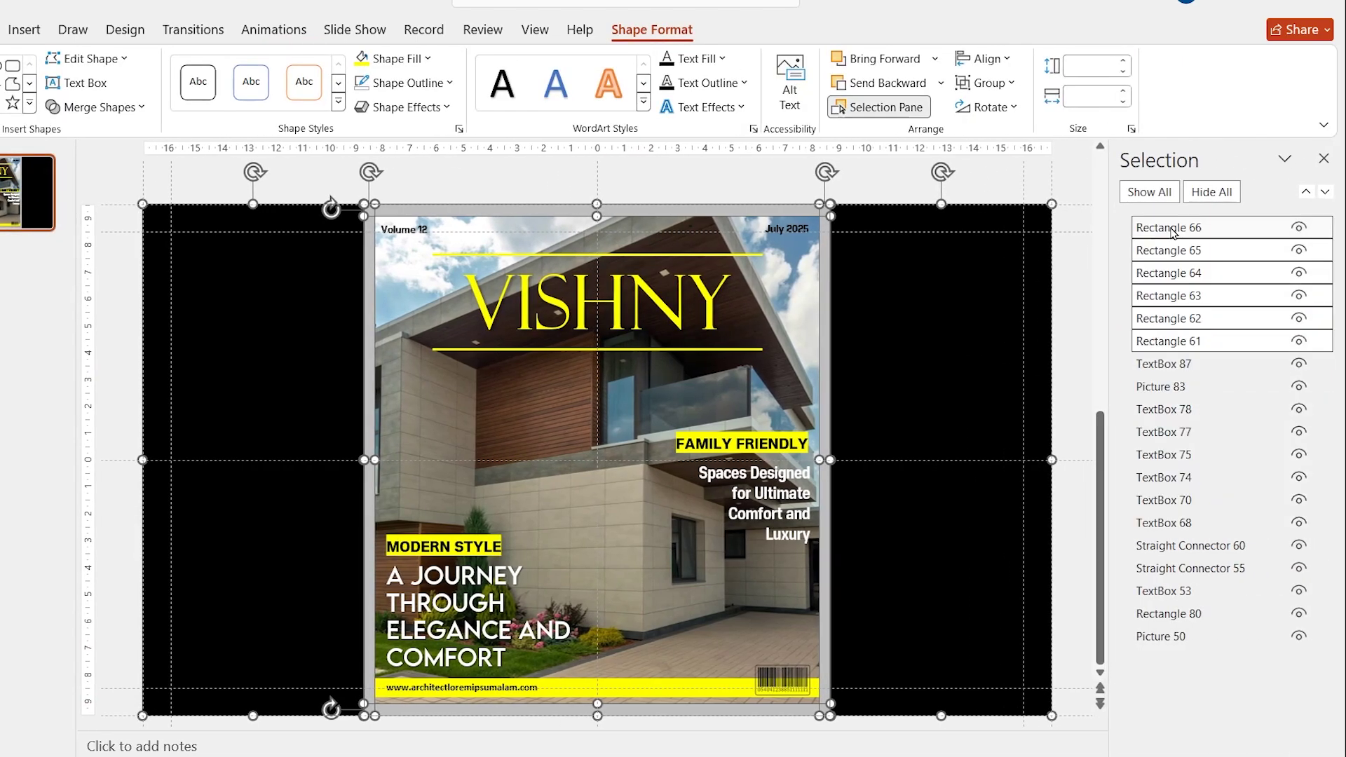
{"action": "left_click", "coordinate": [1324, 159]}
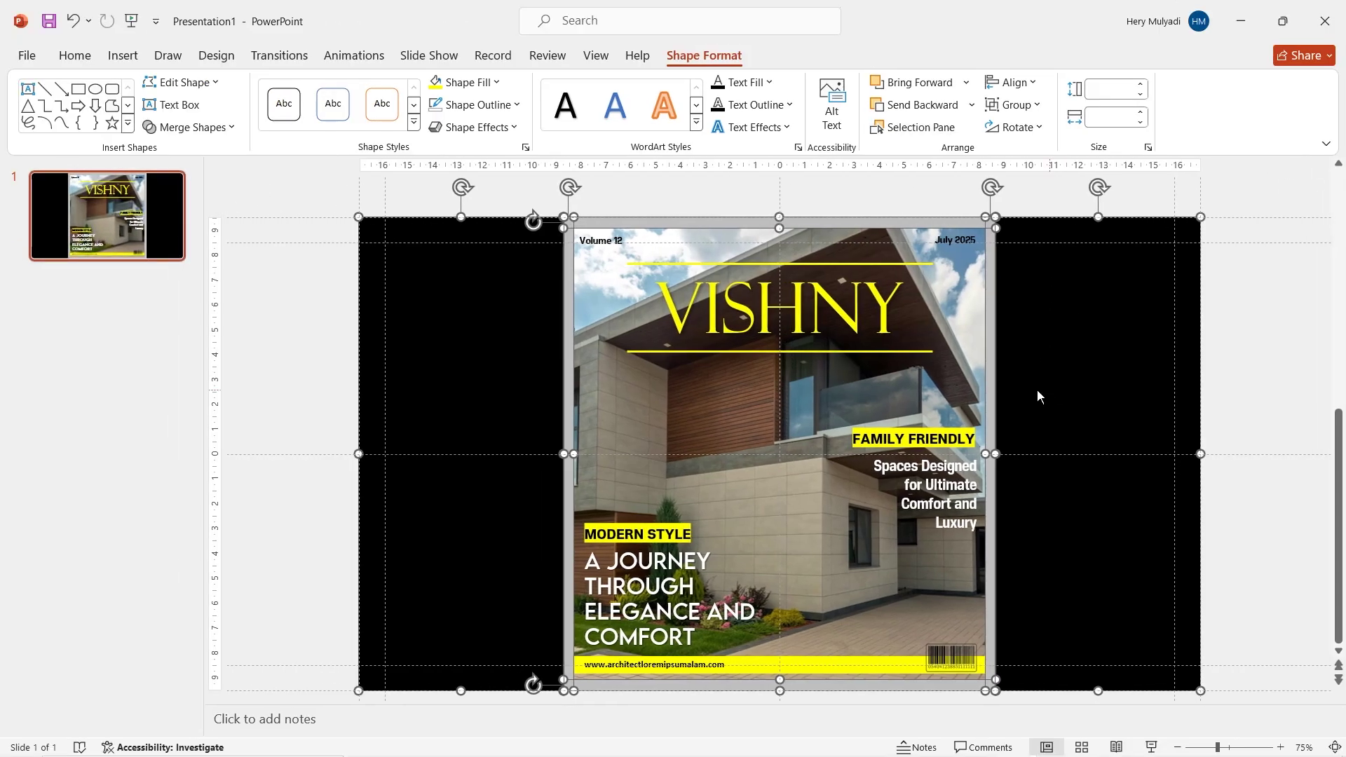
- Duplicate the finished cover slide
{"action": "right_click", "coordinate": [106, 224]}
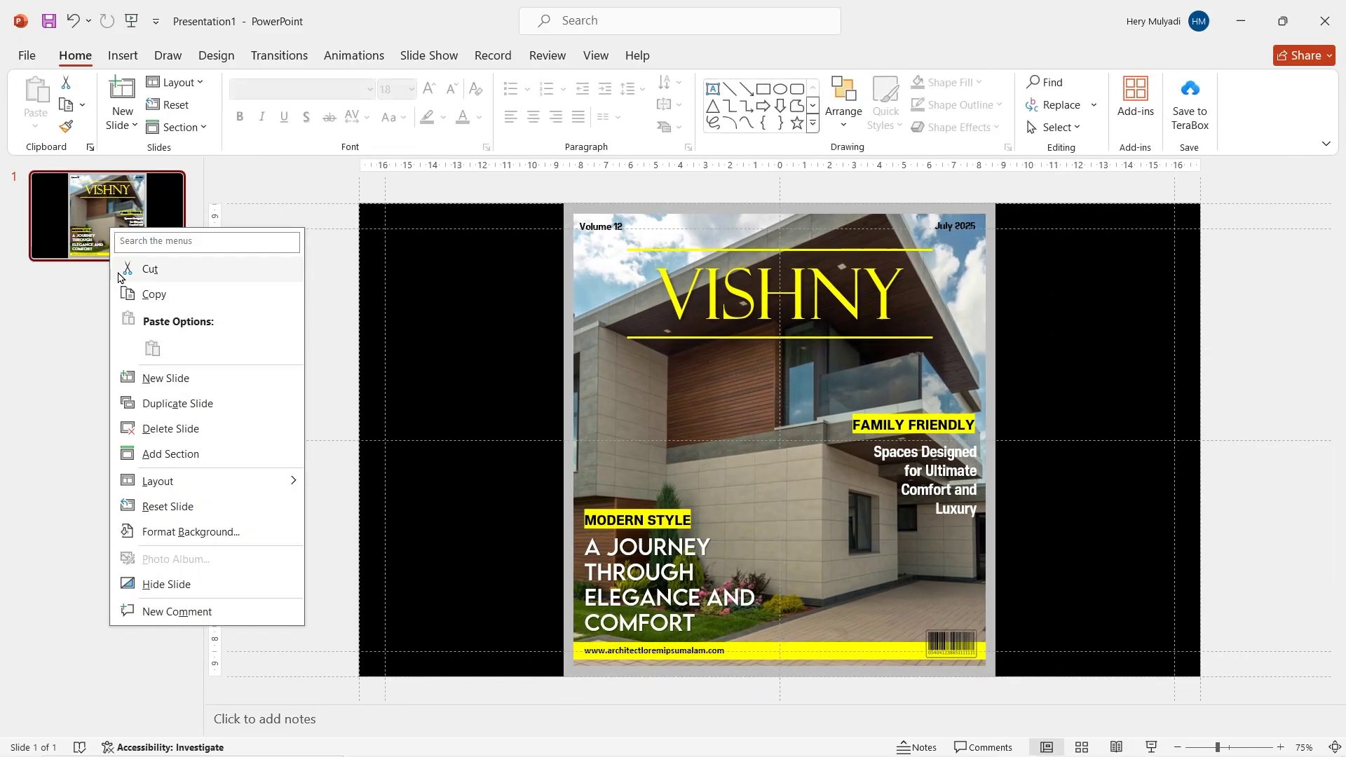
{"action": "left_click", "coordinate": [166, 406]}
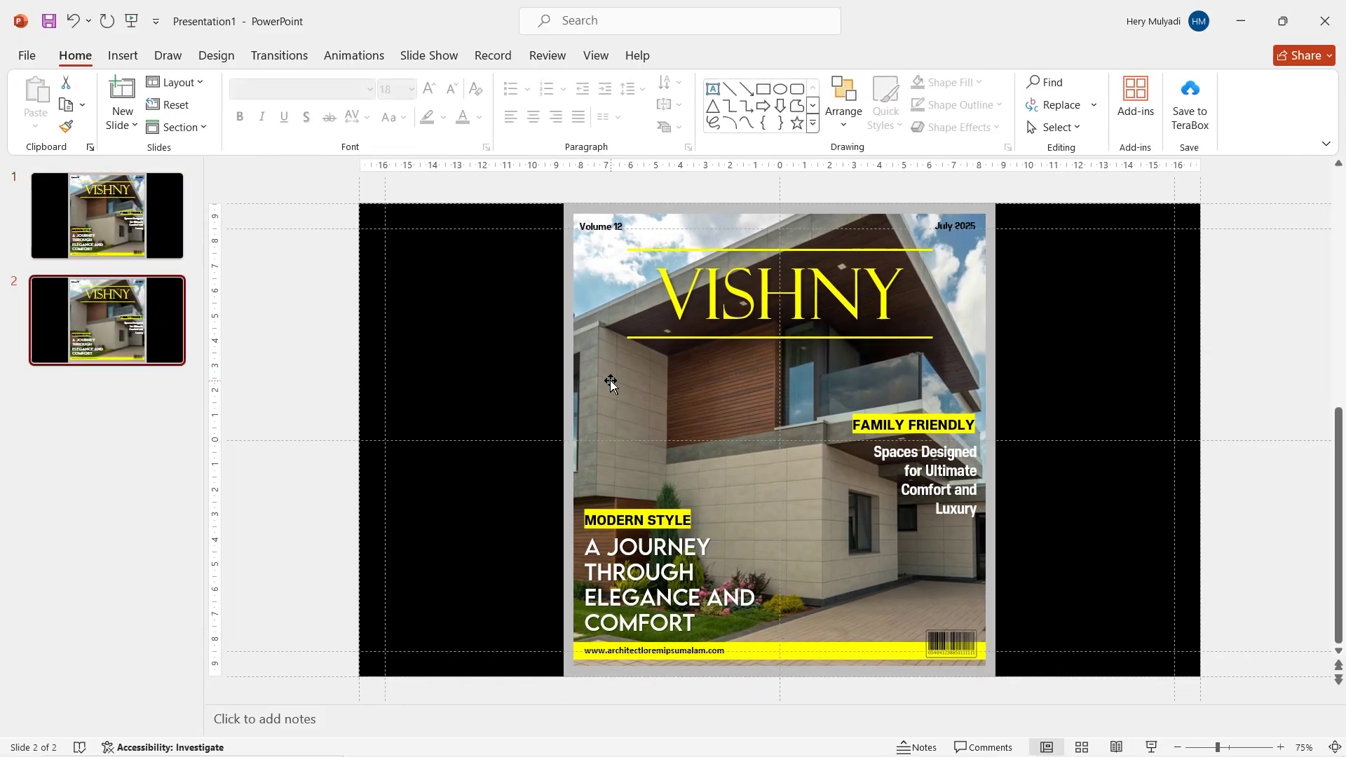
- On the duplicate slide, move the black side panels off both sides and the grey frame bars just beyond the slide's edges, widening the horizontal ones
{"action": "scroll", "coordinate": [612, 383], "scroll_direction": "down", "scroll_amount": 3}
{"action": "left_click", "coordinate": [624, 401]}
{"action": "left_click_drag", "start_coordinate": [638, 410], "coordinate": [474, 405]}
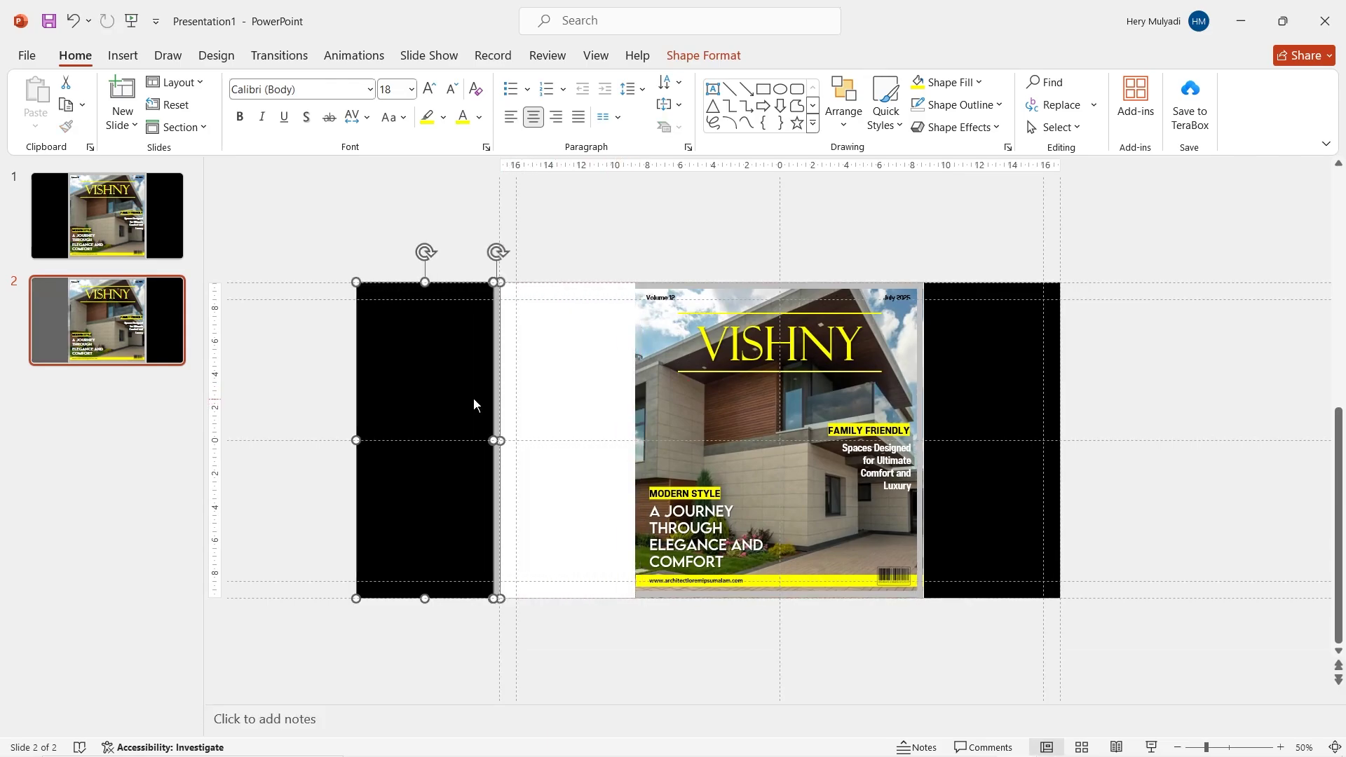
{"action": "left_click", "coordinate": [920, 419]}
{"action": "left_click", "coordinate": [956, 420], "text": "shift"}
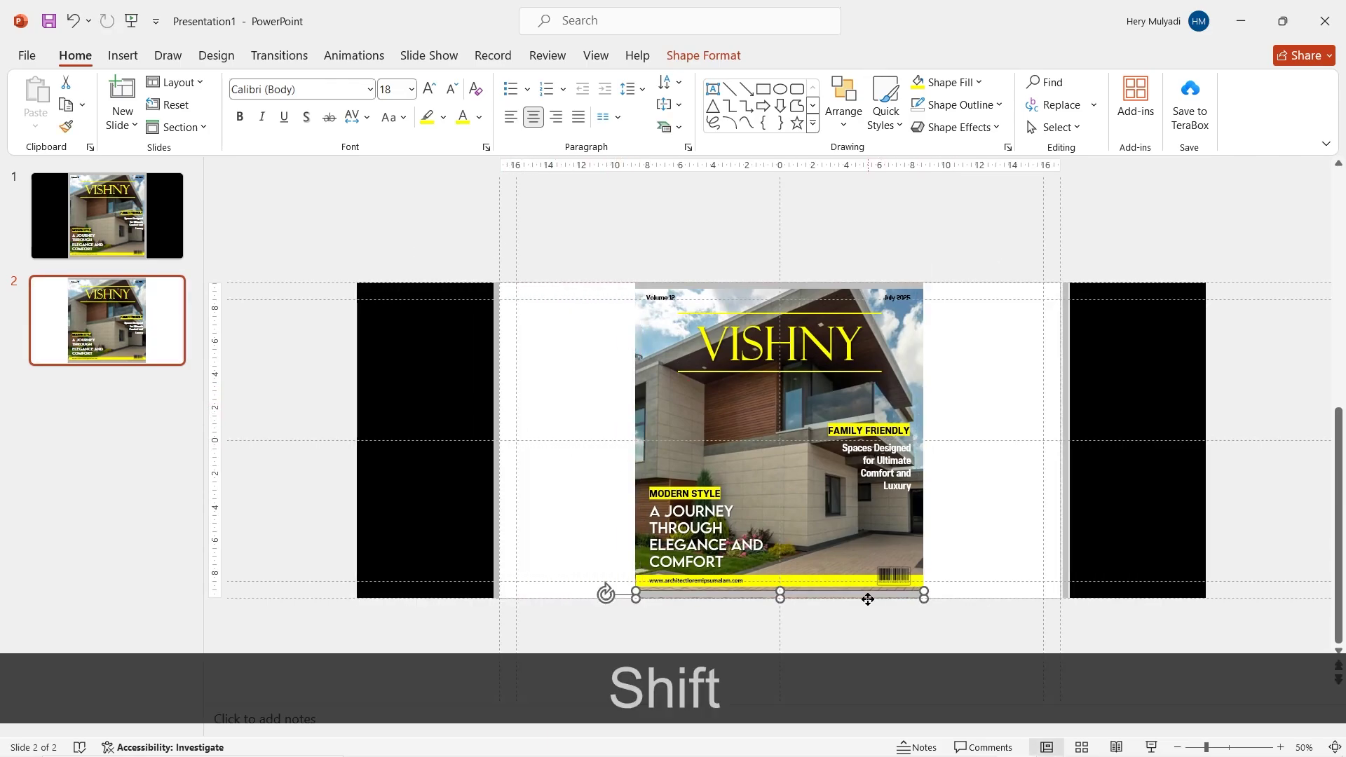
{"action": "left_click_drag", "start_coordinate": [869, 597], "coordinate": [1069, 609]}
{"action": "left_click_drag", "start_coordinate": [780, 272], "coordinate": [1070, 268]}
- Move the MODERN STYLE text group off the slide's left side and the FAMILY FRIENDLY group off its right side, behind the black panels
{"action": "left_click", "coordinate": [713, 540]}
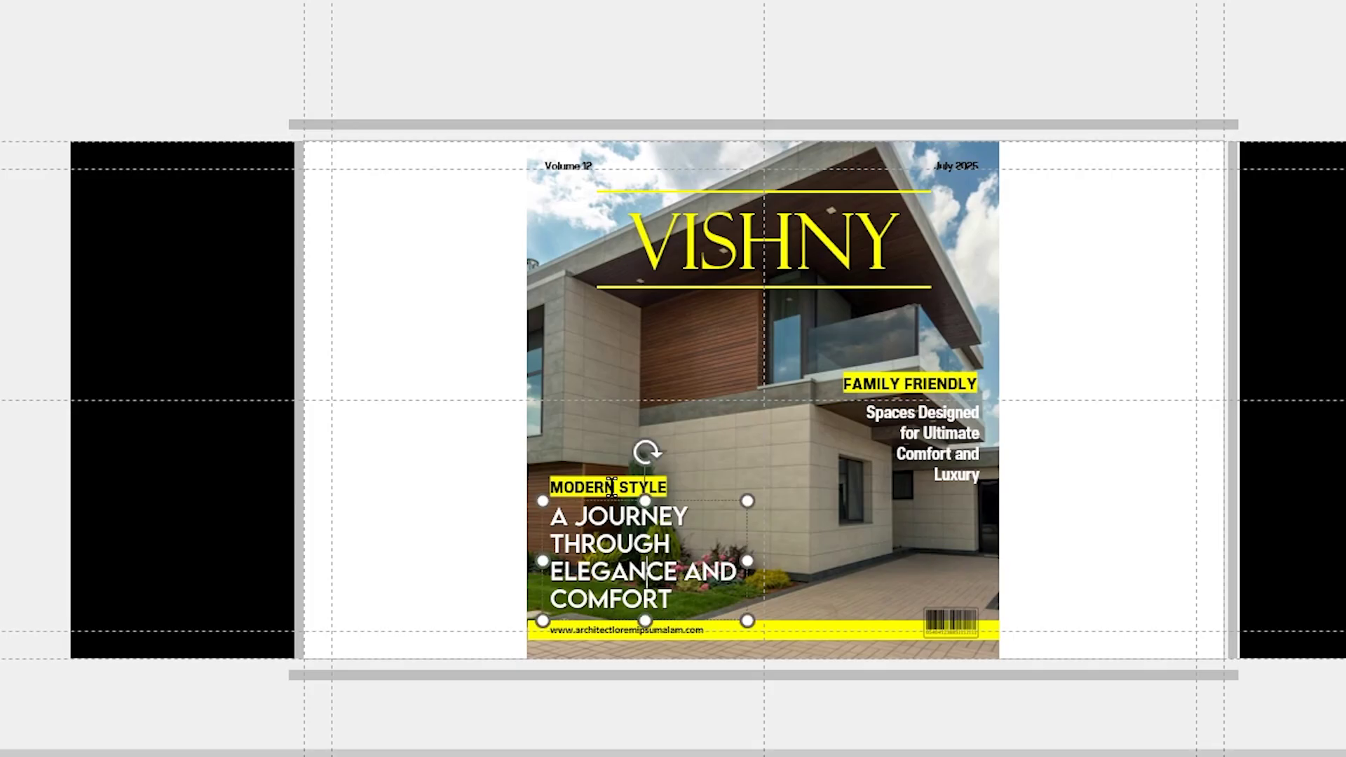
{"action": "left_click", "coordinate": [689, 491], "text": "shift"}
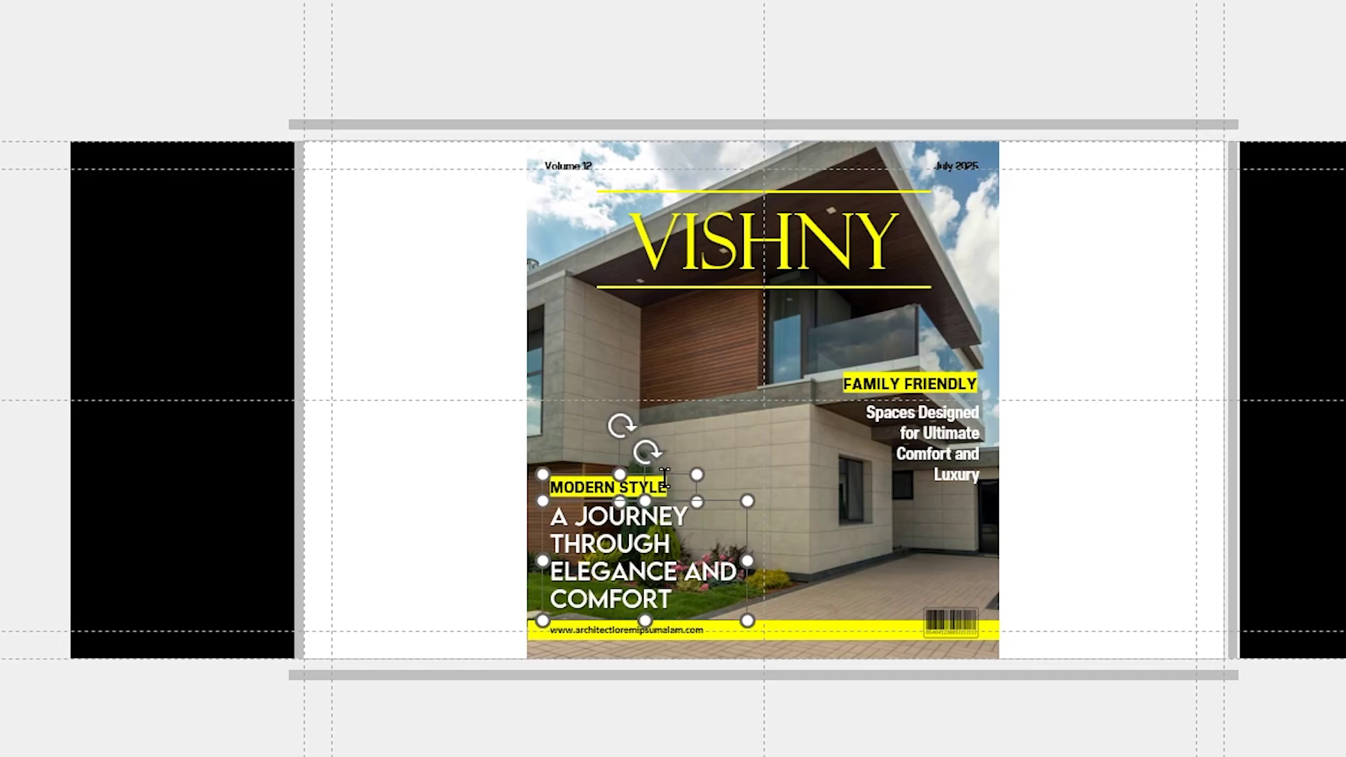
{"action": "left_click_drag", "start_coordinate": [665, 478], "coordinate": [183, 480]}
{"action": "left_click", "coordinate": [900, 438]}
{"action": "left_click", "coordinate": [955, 376], "text": "shift"}
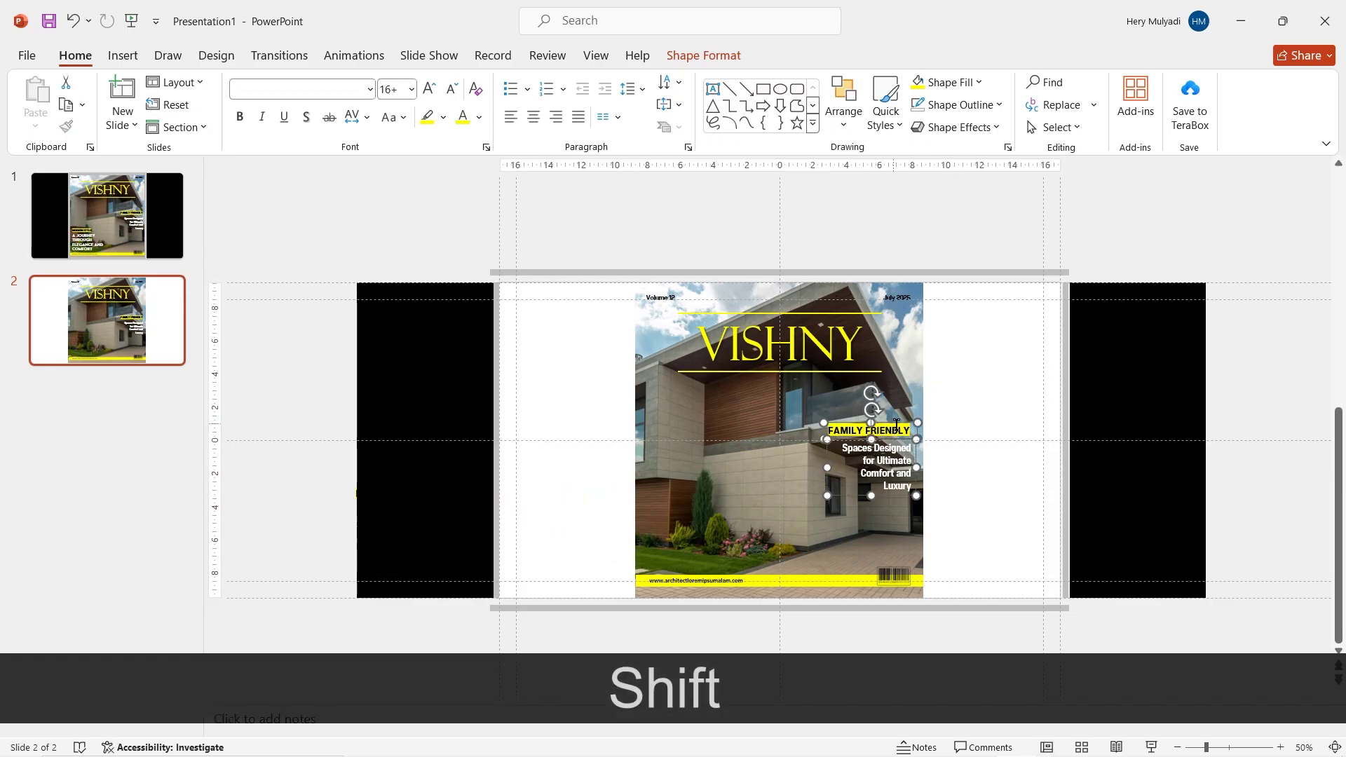
{"action": "left_click_drag", "start_coordinate": [897, 423], "coordinate": [1048, 424]}
- Move the yellow line above the VISHNY title and the Volume 12 and July 2025 labels above the slide
{"action": "left_click_drag", "start_coordinate": [839, 313], "coordinate": [840, 241]}
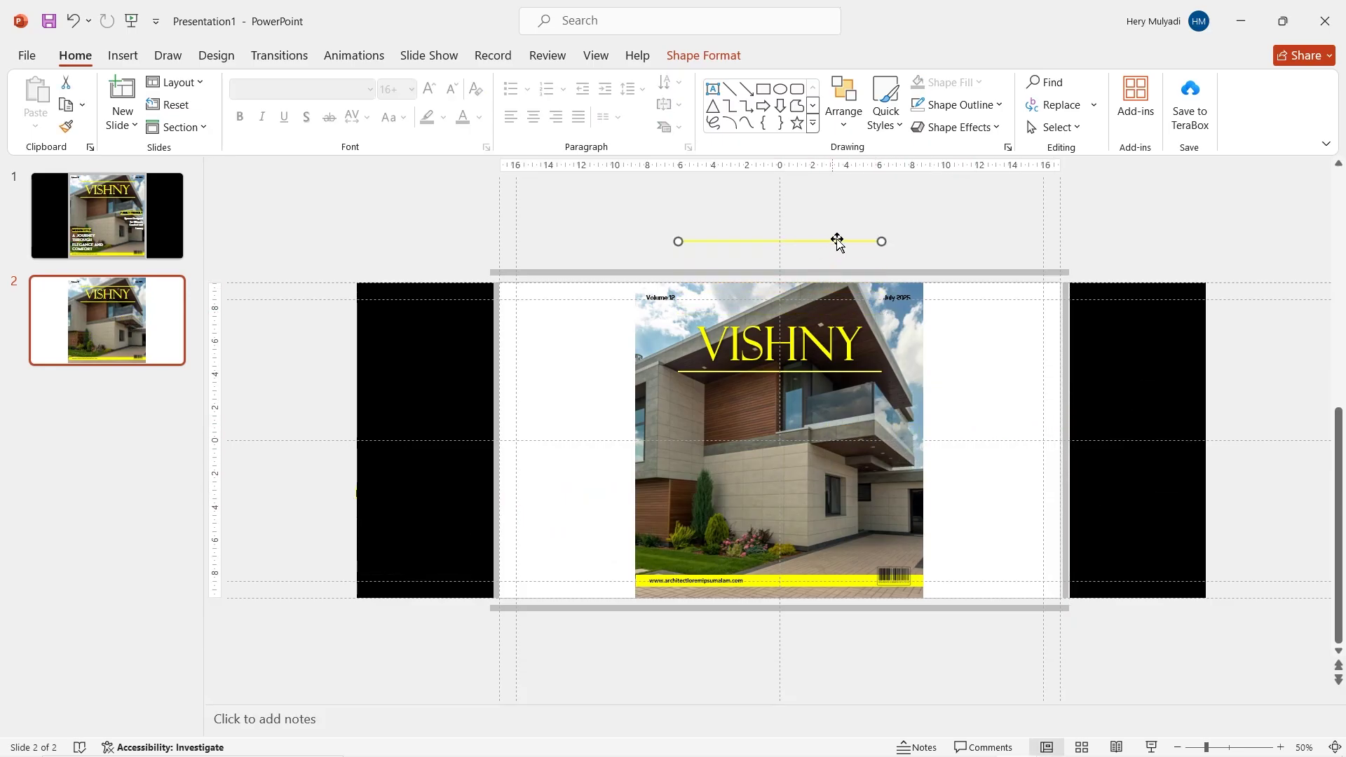
{"action": "left_click", "coordinate": [901, 297]}
{"action": "left_click", "coordinate": [668, 294], "text": "shift"}
{"action": "left_click_drag", "start_coordinate": [669, 294], "coordinate": [672, 260]}
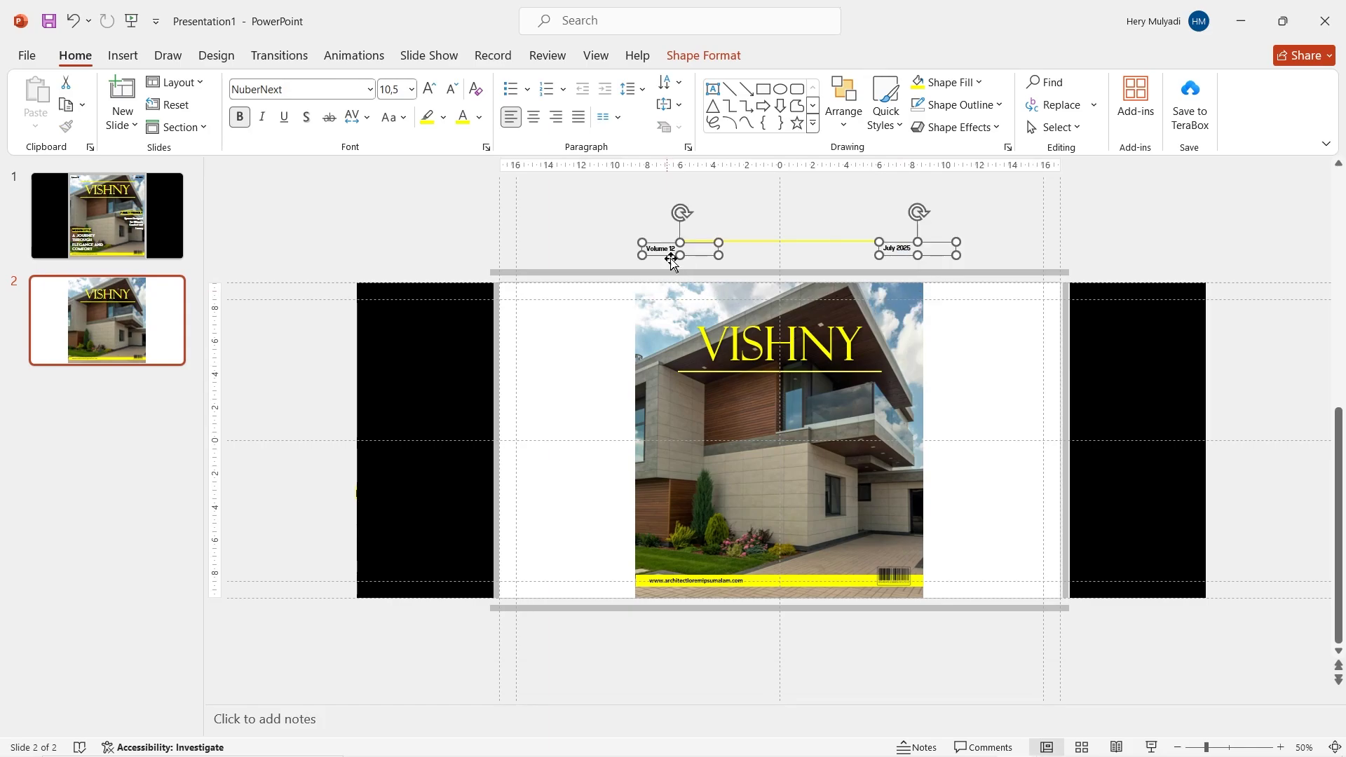
- Widen the yellow bar across the full slide and move it with the website text below the slide
{"action": "left_click", "coordinate": [754, 582]}
{"action": "left_click_drag", "start_coordinate": [924, 581], "coordinate": [1065, 581]}
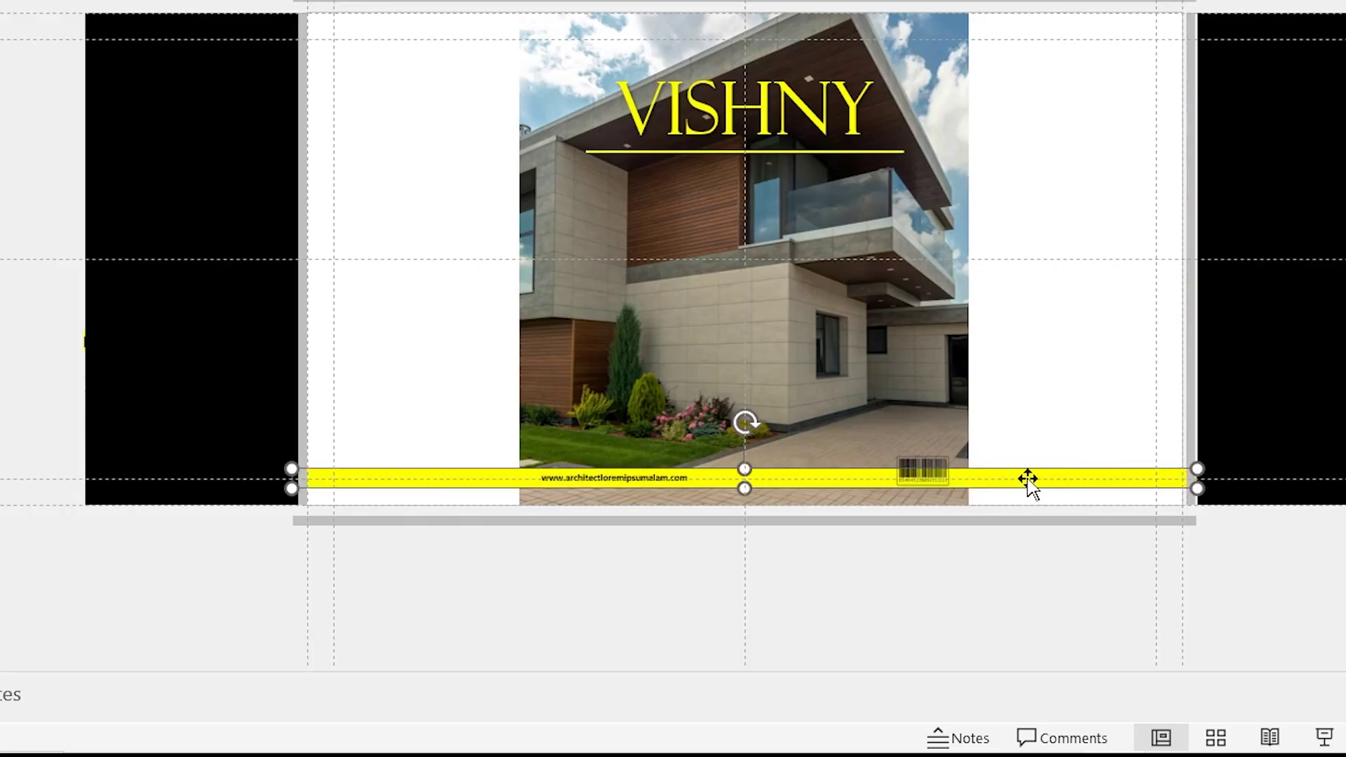
{"action": "left_click_drag", "start_coordinate": [1028, 479], "coordinate": [1019, 545]}
{"action": "left_click_drag", "start_coordinate": [640, 479], "coordinate": [640, 545]}
- Enlarge the barcode picture and move it below the slide over the yellow bar
{"action": "left_click", "coordinate": [943, 470]}
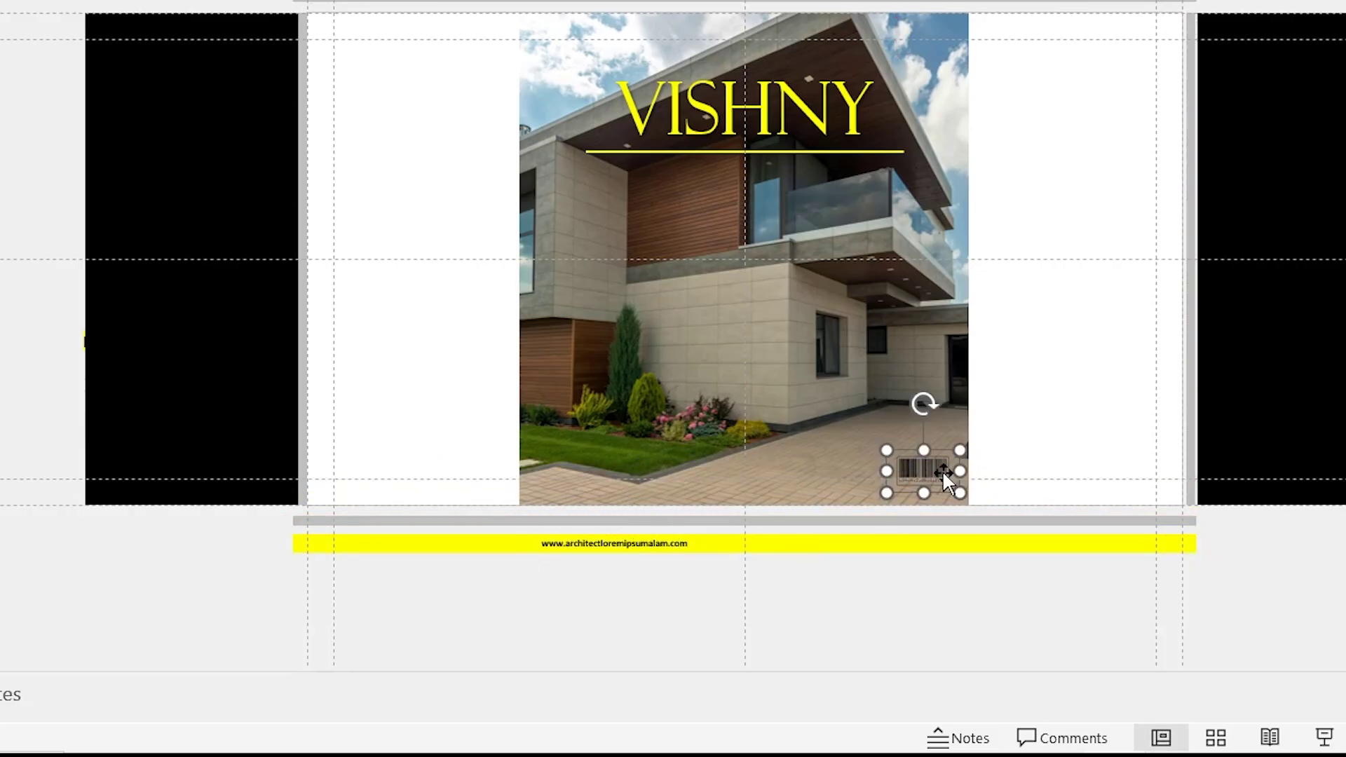
{"action": "left_click_drag", "start_coordinate": [887, 451], "coordinate": [855, 430]}
{"action": "left_click_drag", "start_coordinate": [946, 434], "coordinate": [943, 503]}
- Extend the house photo's crop area outward on both sides and upward so the photo fills the whole slide
{"action": "left_click", "coordinate": [728, 252]}
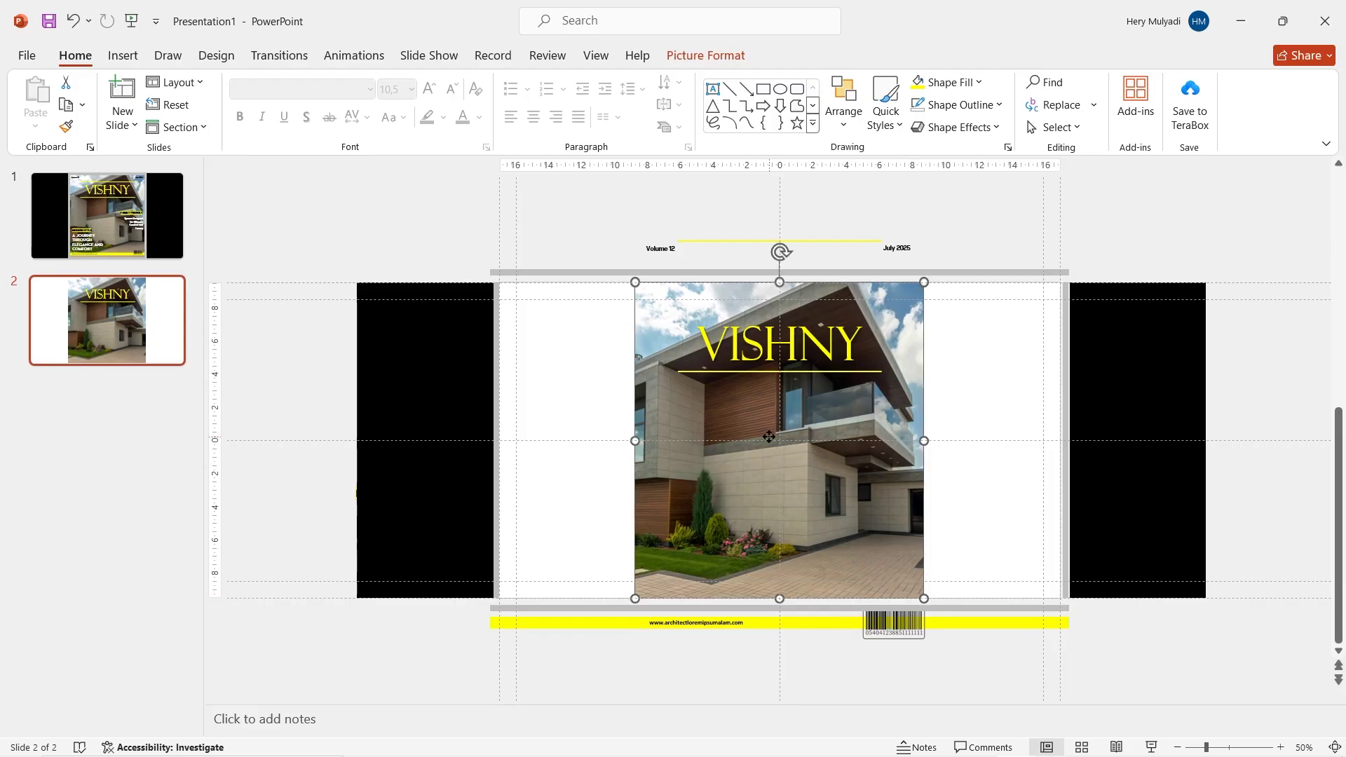
{"action": "left_click", "coordinate": [731, 49]}
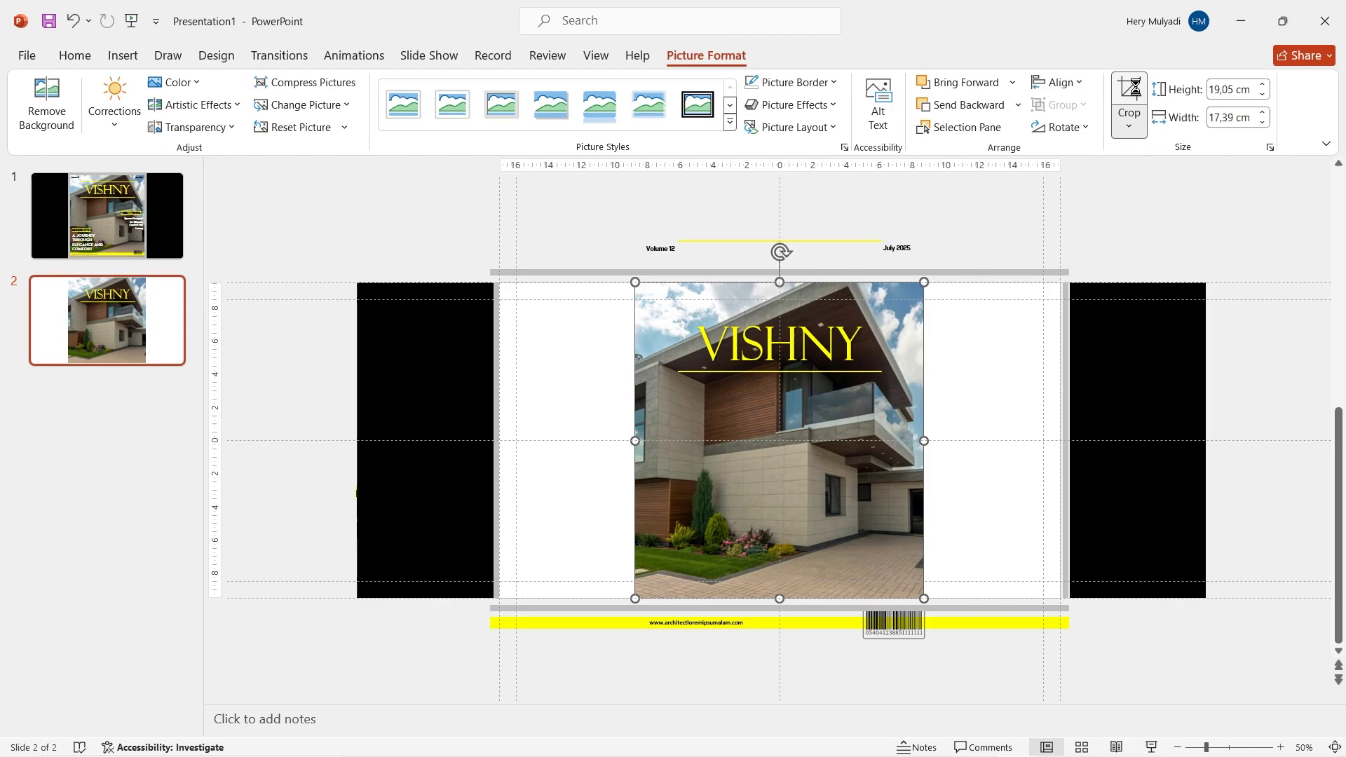
{"action": "left_click", "coordinate": [1135, 90]}
{"action": "left_click_drag", "start_coordinate": [924, 441], "coordinate": [1063, 440]}
{"action": "left_click_drag", "start_coordinate": [635, 441], "coordinate": [499, 439]}
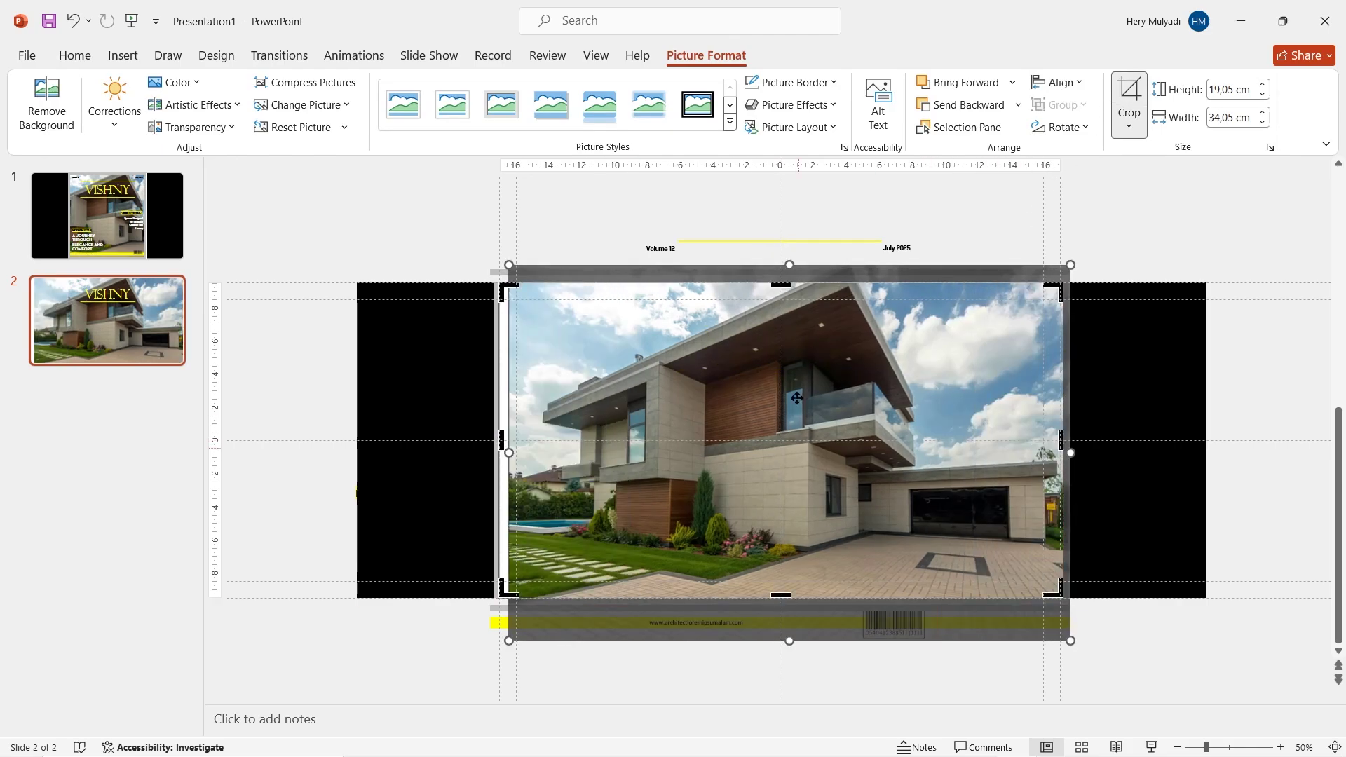
{"action": "left_click_drag", "start_coordinate": [780, 285], "coordinate": [780, 270]}
{"action": "left_click_drag", "start_coordinate": [509, 641], "coordinate": [501, 646]}
{"action": "left_click", "coordinate": [977, 221]}
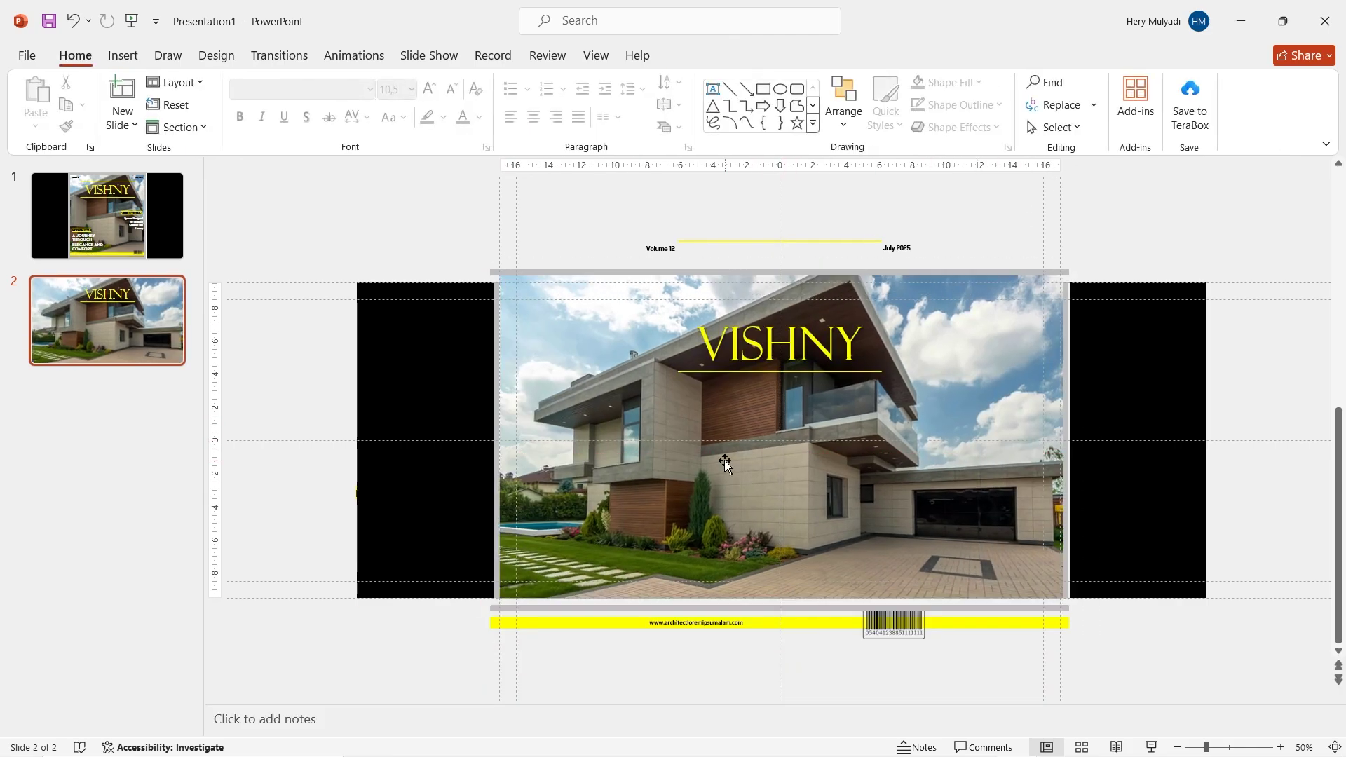
- Enlarge the VISHNY title to 115 pt at the slide's upper left and fit the remaining yellow line to its width beneath it
{"action": "left_click", "coordinate": [754, 345]}
{"action": "left_click", "coordinate": [429, 89]}
{"action": "left_click", "coordinate": [429, 90]}
{"action": "left_click", "coordinate": [429, 89]}
{"action": "left_click_drag", "start_coordinate": [872, 396], "coordinate": [966, 390]}
{"action": "left_click_drag", "start_coordinate": [869, 311], "coordinate": [829, 312]}
{"action": "left_click_drag", "start_coordinate": [801, 375], "coordinate": [770, 381]}
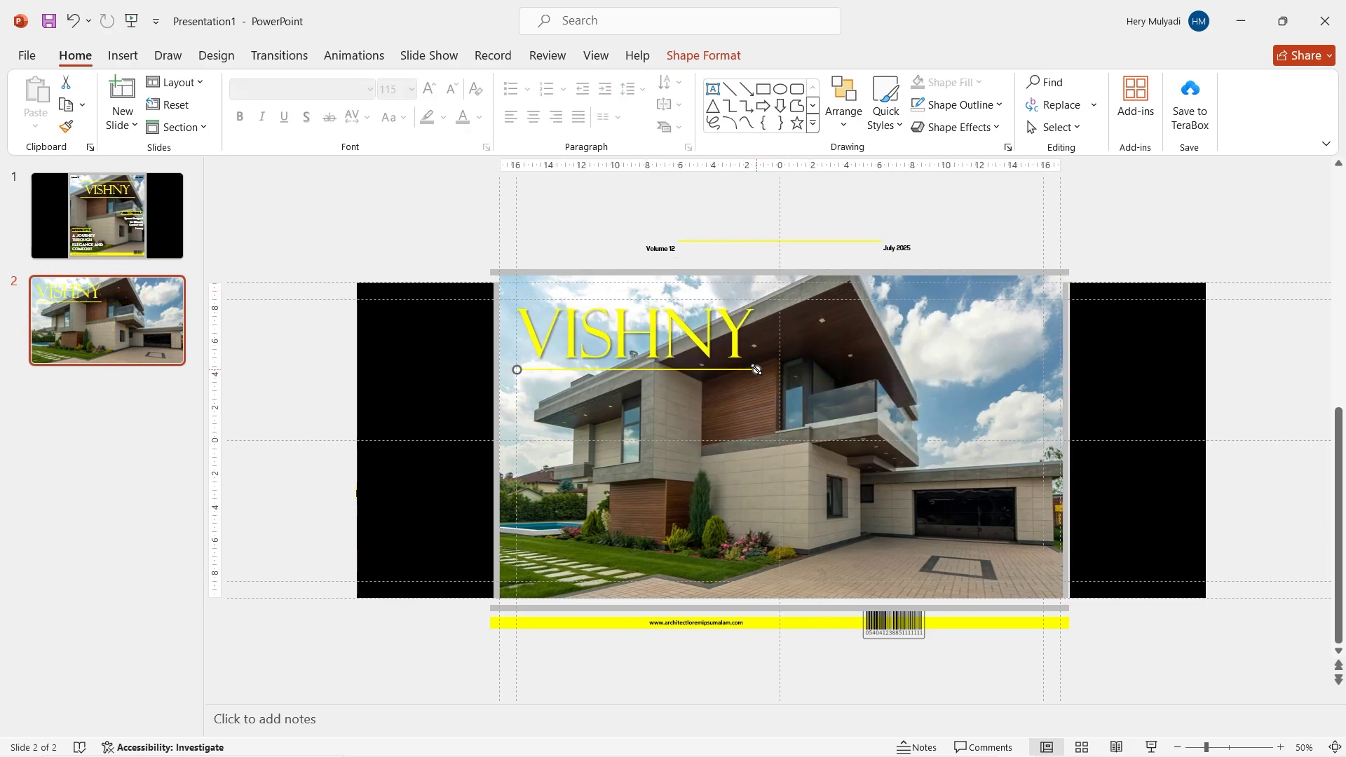
- Add a text box below the yellow line reading "Step inside to explore the beautifully designed living areas, each crafted for comfort and sophistication."
{"action": "scroll", "coordinate": [756, 370], "scroll_direction": "up", "scroll_amount": 3}
{"action": "left_click", "coordinate": [123, 56]}
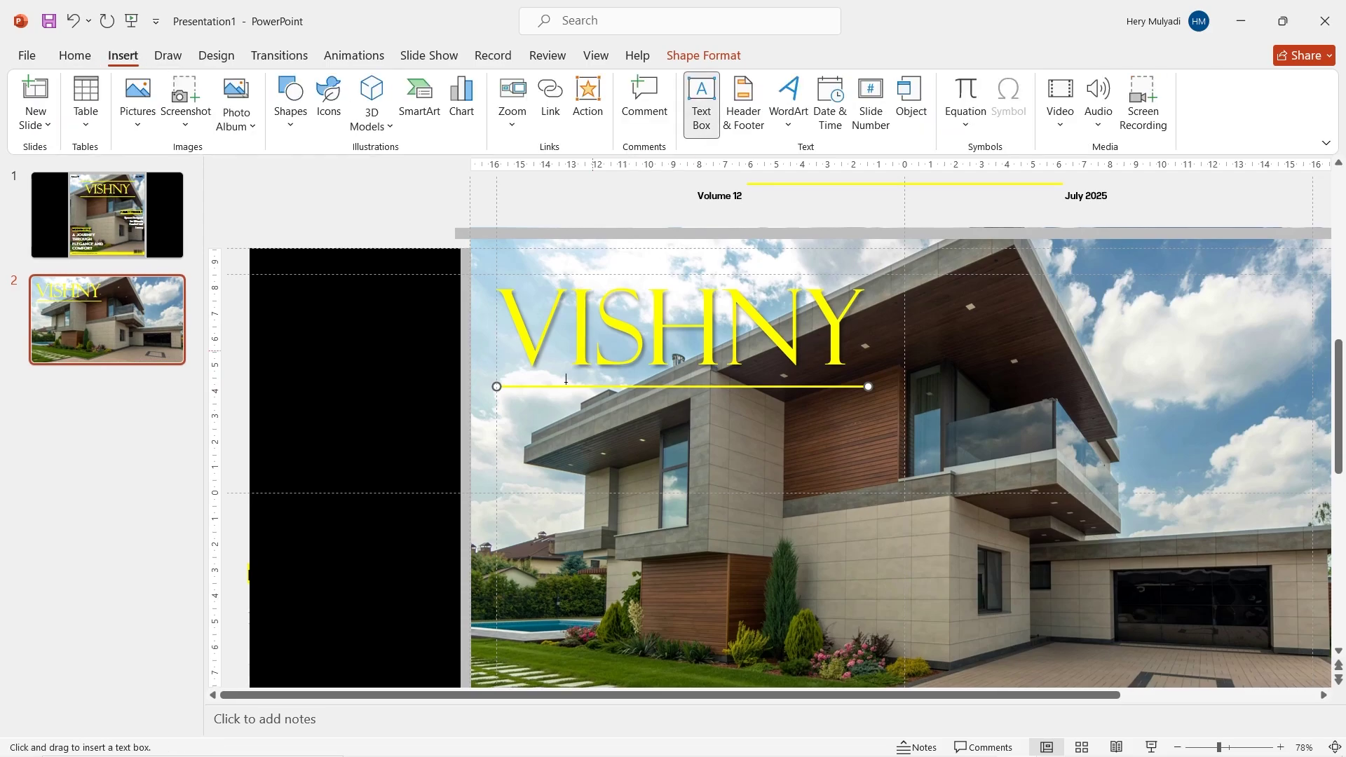
{"action": "left_click_drag", "start_coordinate": [723, 422], "coordinate": [729, 421]}
{"action": "type", "text": "Step inside to explore the beautifully designed living areas, each crafted for comfort and sophistication."}
{"action": "scroll", "coordinate": [1022, 449], "scroll_direction": "down", "scroll_amount": 3}
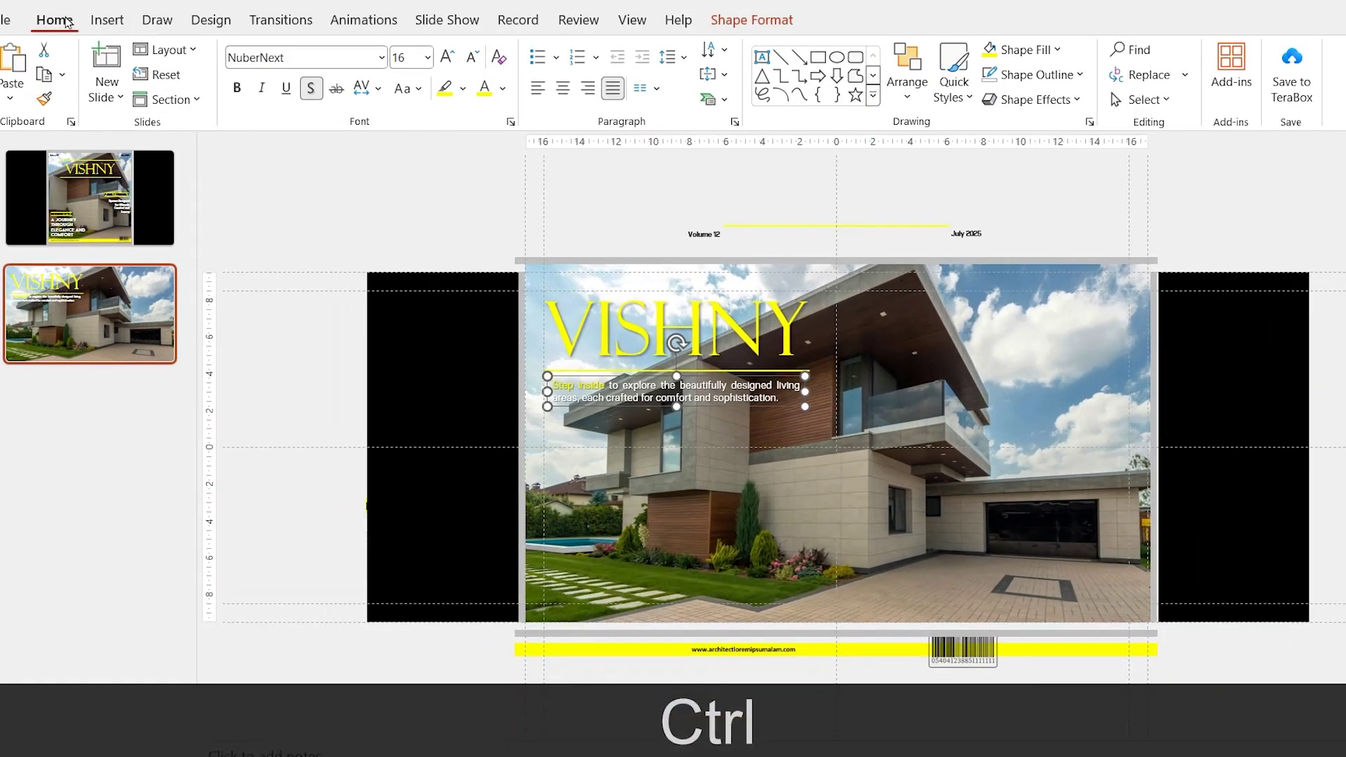
- Add a lower-right bulleted list: Gourmet Kitchen with the Latest Appliances, Lavish Master Suite with Private Balcony, Home Theater and Entertainment Room, Infinity Pool with Cityscape Views
{"action": "left_click", "coordinate": [122, 55]}
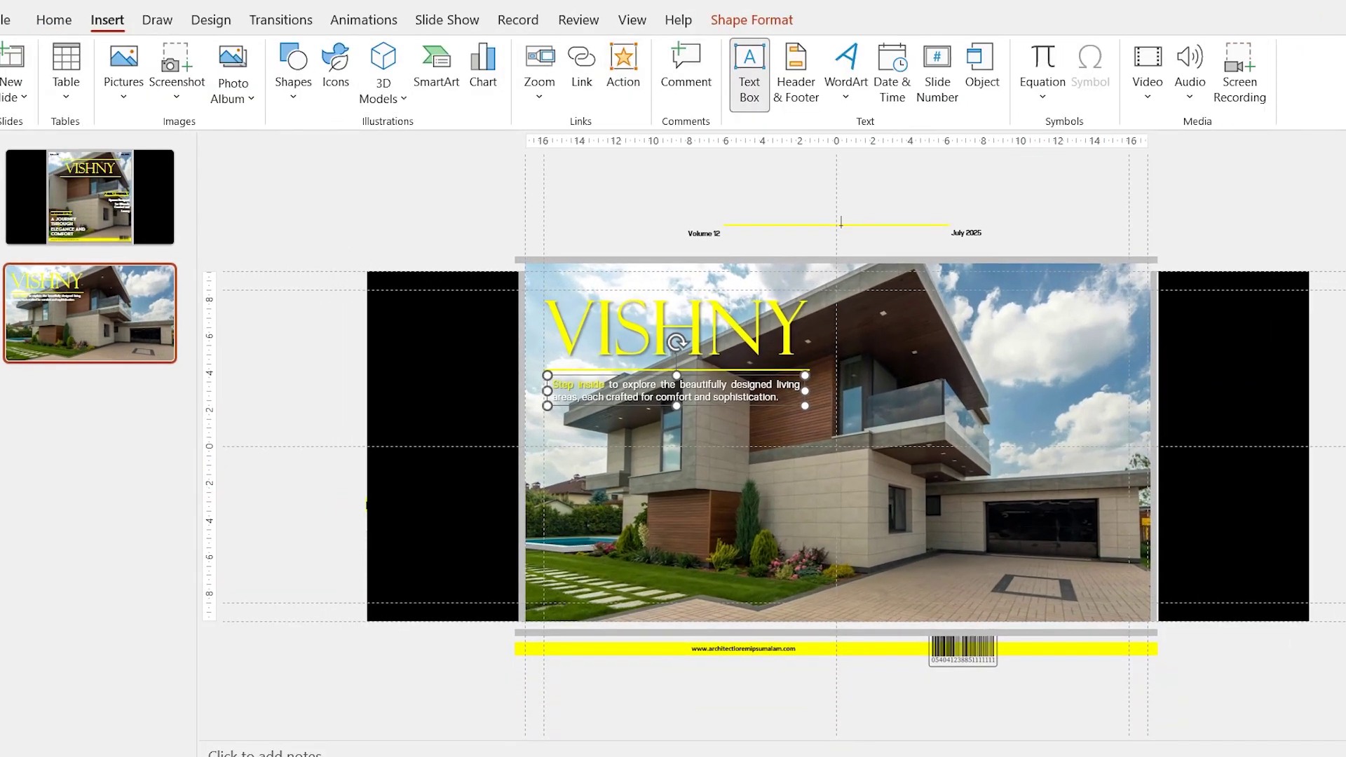
{"action": "left_click_drag", "start_coordinate": [1115, 592], "coordinate": [1114, 591]}
{"action": "type", "text": "Gourmet Kitchen with the Latest Appliances Lavish Master Suite with Private Balcony Home Theater and Entertainment Room Infinity Pool with Cityscape Views"}
- Place a white-filled rectangle in the lower-left corner of the house photo, aligned to the slide's edges
{"action": "left_click", "coordinate": [108, 19]}
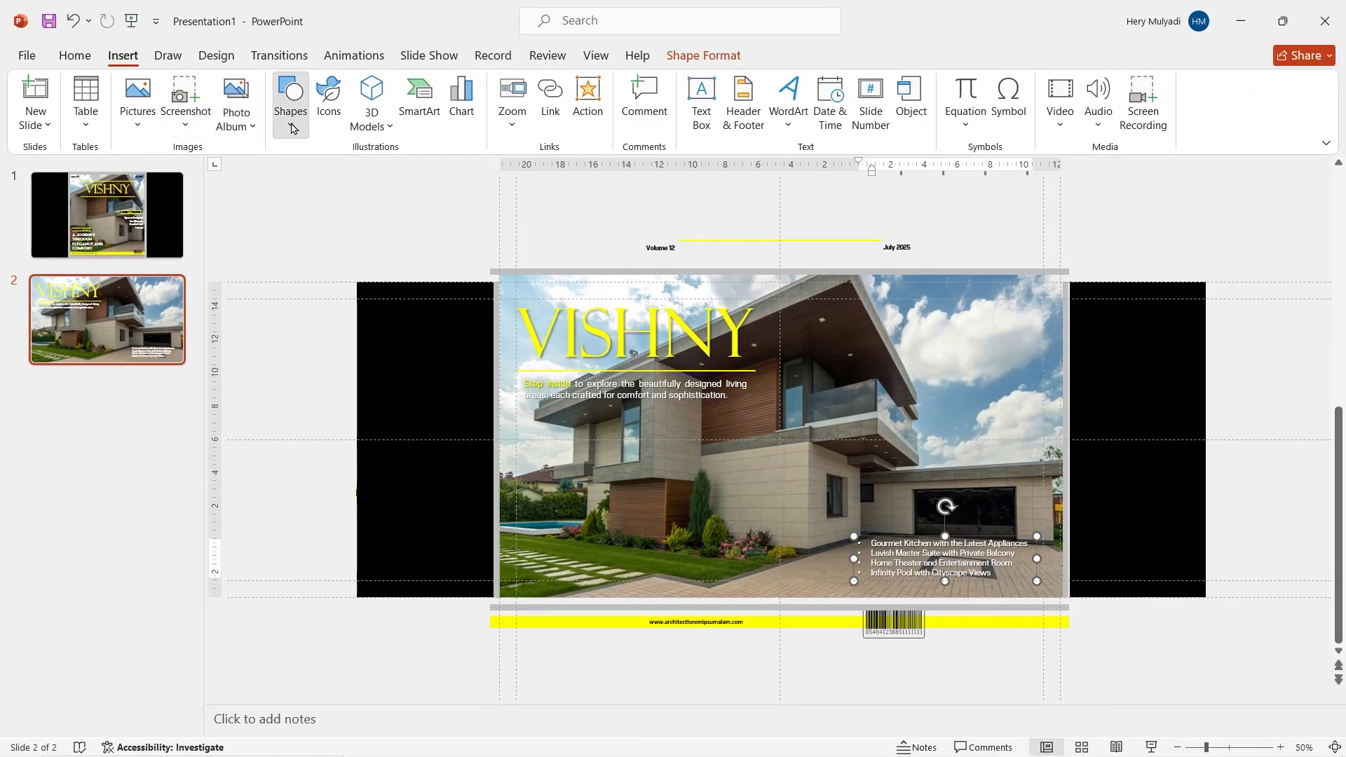
{"action": "left_click", "coordinate": [291, 129]}
{"action": "left_click", "coordinate": [333, 166]}
{"action": "left_click_drag", "start_coordinate": [616, 599], "coordinate": [656, 598]}
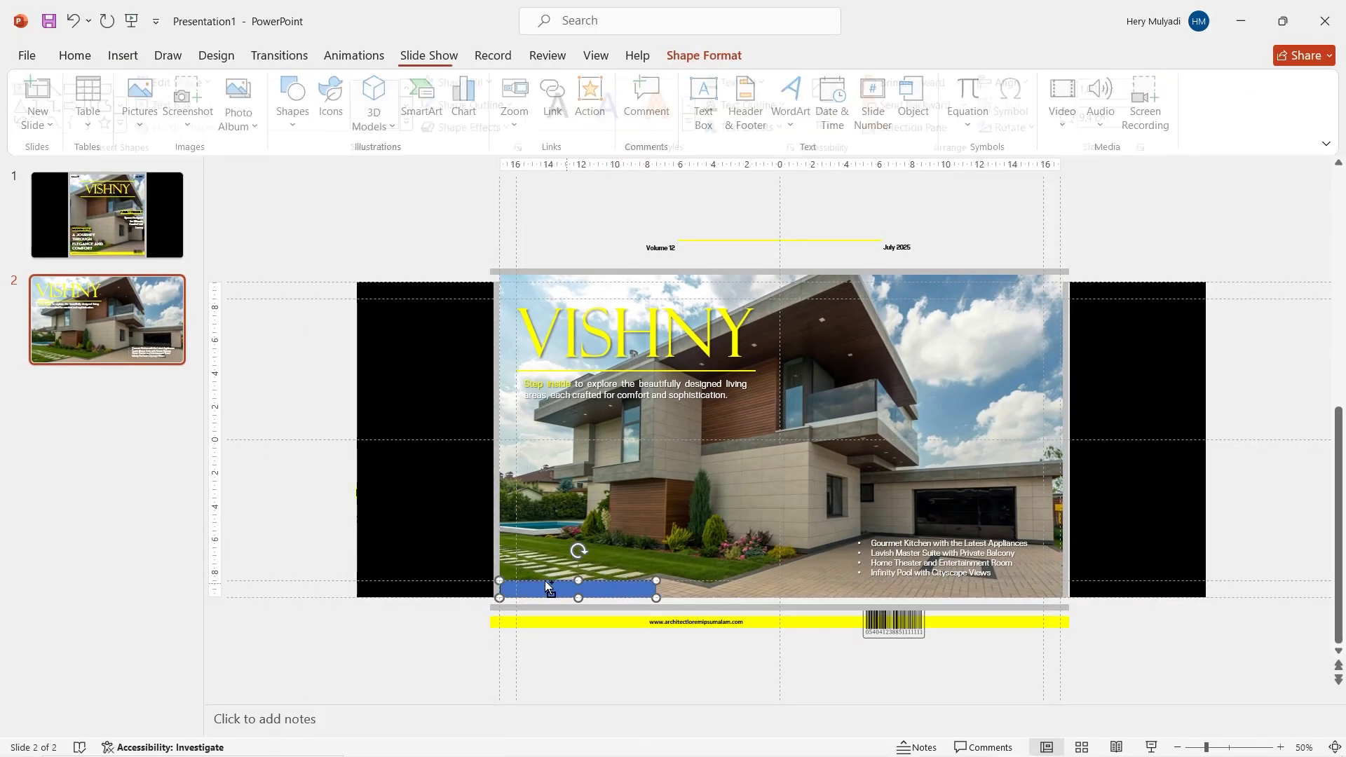
{"action": "scroll", "coordinate": [656, 598], "scroll_direction": "up", "scroll_amount": 10}
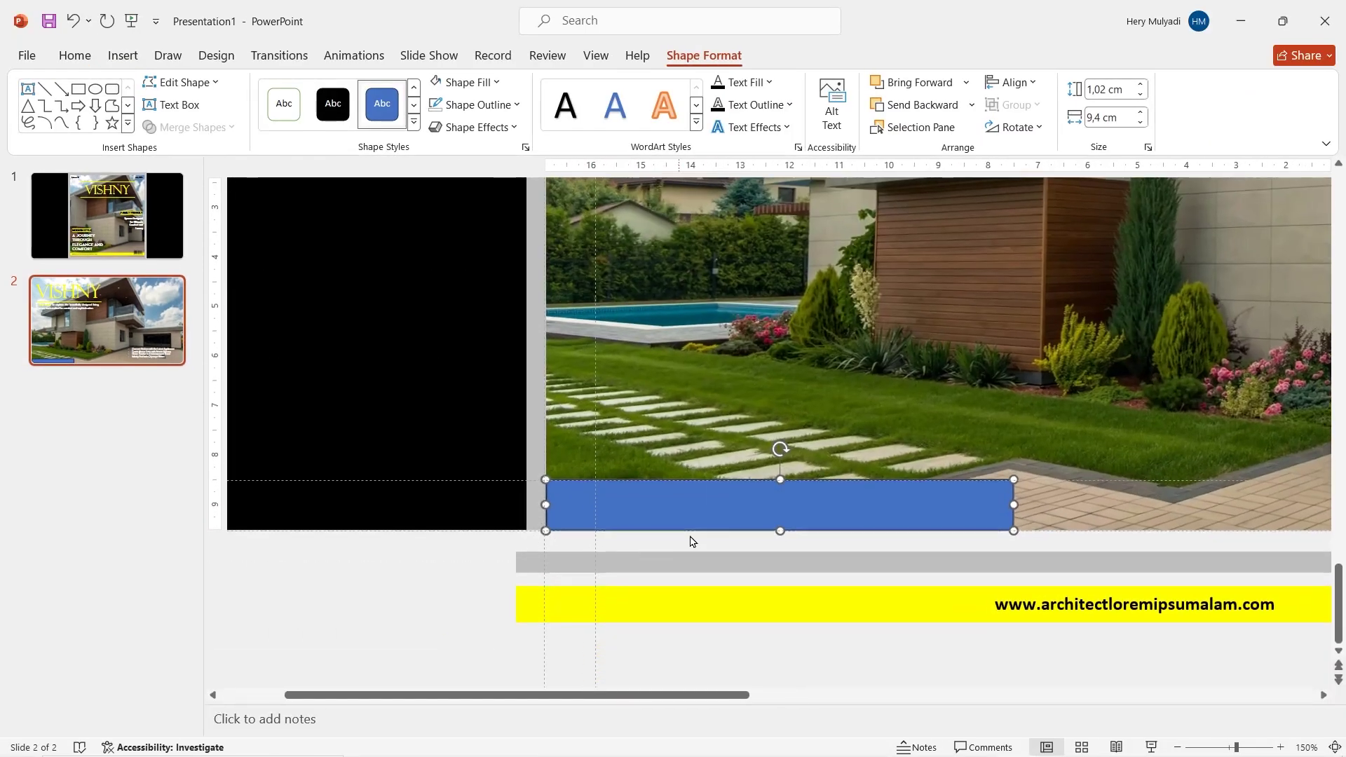
{"action": "left_click", "coordinate": [450, 83]}
{"action": "left_click", "coordinate": [440, 166]}
{"action": "key", "text": "ctrl+v"}
{"action": "left_click", "coordinate": [126, 56]}
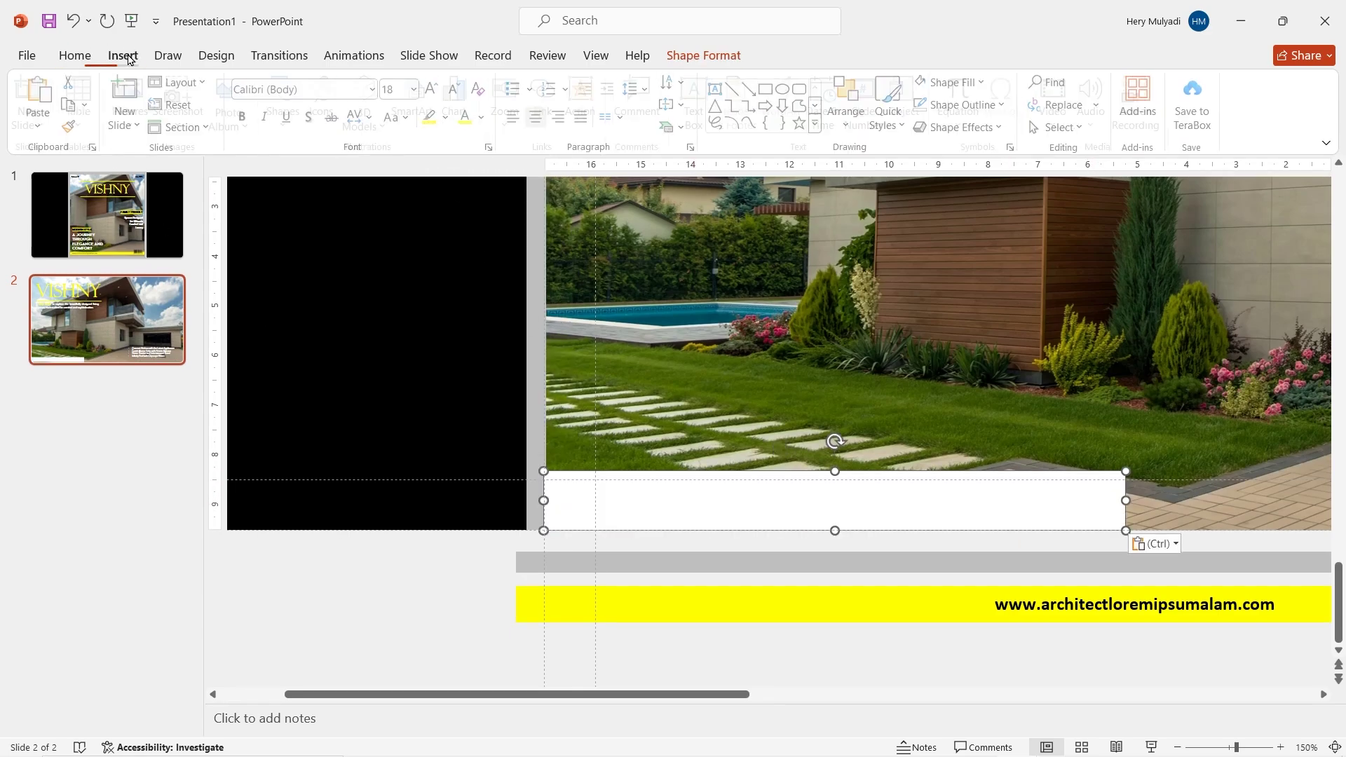
{"action": "left_click_drag", "start_coordinate": [562, 478], "coordinate": [1067, 519]}
{"action": "type", "text": "CONTACT US AT (123) 456-7890 OR VISIT OUR WEBSITE AT WWW.ARCHITECTLOREMIPSUMALAM.COM"}
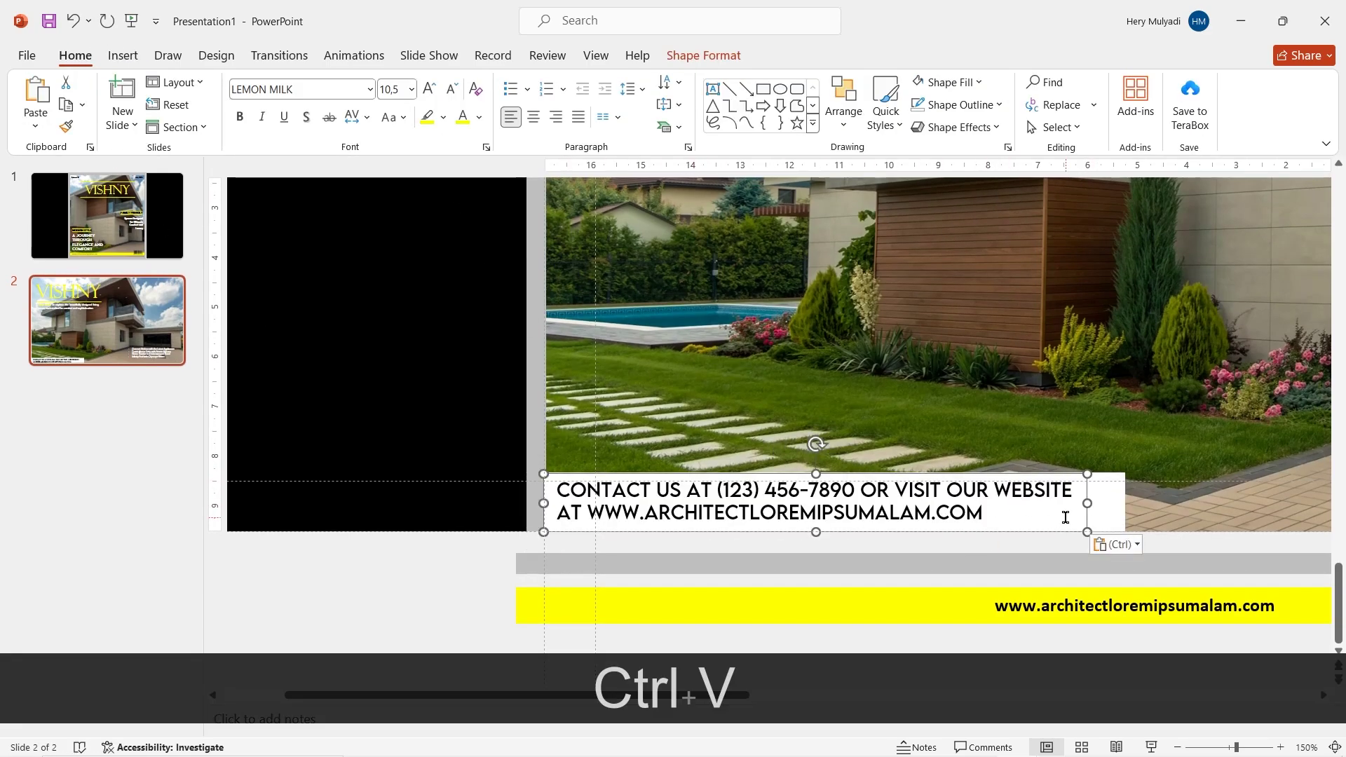
- Copy the intro text, bulleted list, contact text and its white rectangle from slide 2 onto slide 1
{"action": "scroll", "coordinate": [1067, 519], "scroll_direction": "down", "scroll_amount": 10}
{"action": "left_click", "coordinate": [657, 579]}
{"action": "left_click", "coordinate": [657, 580]}
{"action": "scroll", "coordinate": [657, 579], "scroll_direction": "up", "scroll_amount": 3}
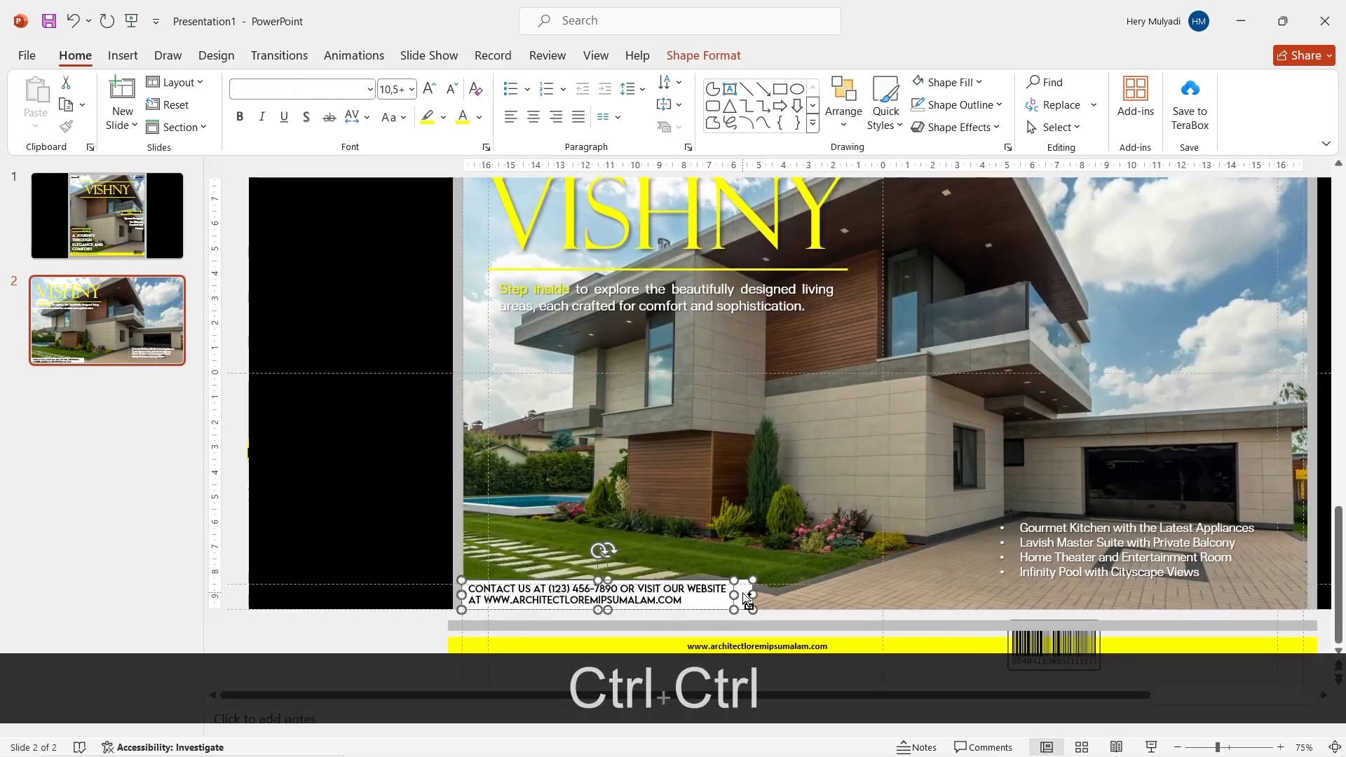
{"action": "left_click", "coordinate": [1026, 520], "text": "ctrl"}
{"action": "scroll", "coordinate": [893, 397], "scroll_direction": "down", "scroll_amount": 2}
{"action": "key", "text": "ctrl+c"}
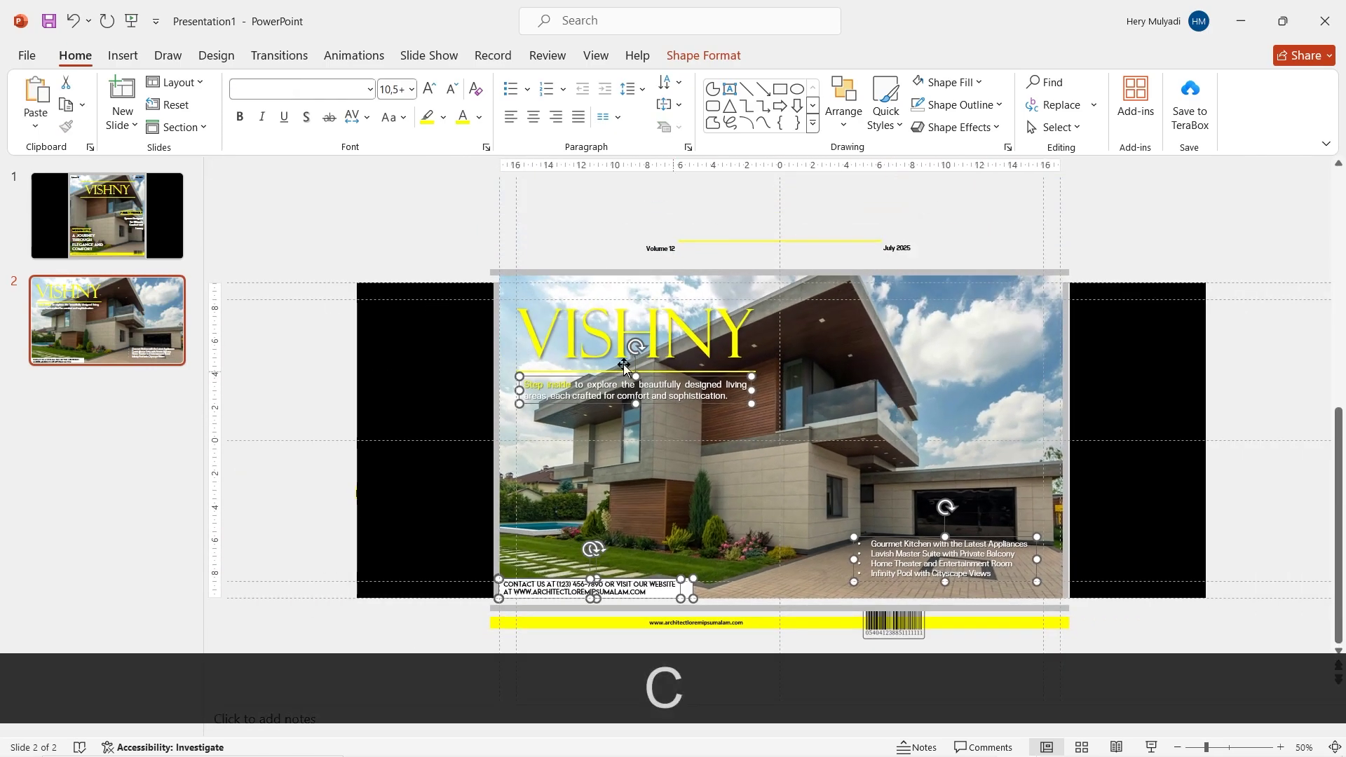
{"action": "left_click", "coordinate": [106, 215]}
{"action": "key", "text": "ctrl+v"}
- Move the pasted intro and contact text beyond the left edge of slide 1 and the bulleted list beyond its right edge
{"action": "left_click_drag", "start_coordinate": [705, 384], "coordinate": [483, 384]}
{"action": "left_click", "coordinate": [723, 559]}
{"action": "left_click_drag", "start_coordinate": [723, 560], "coordinate": [1182, 559]}
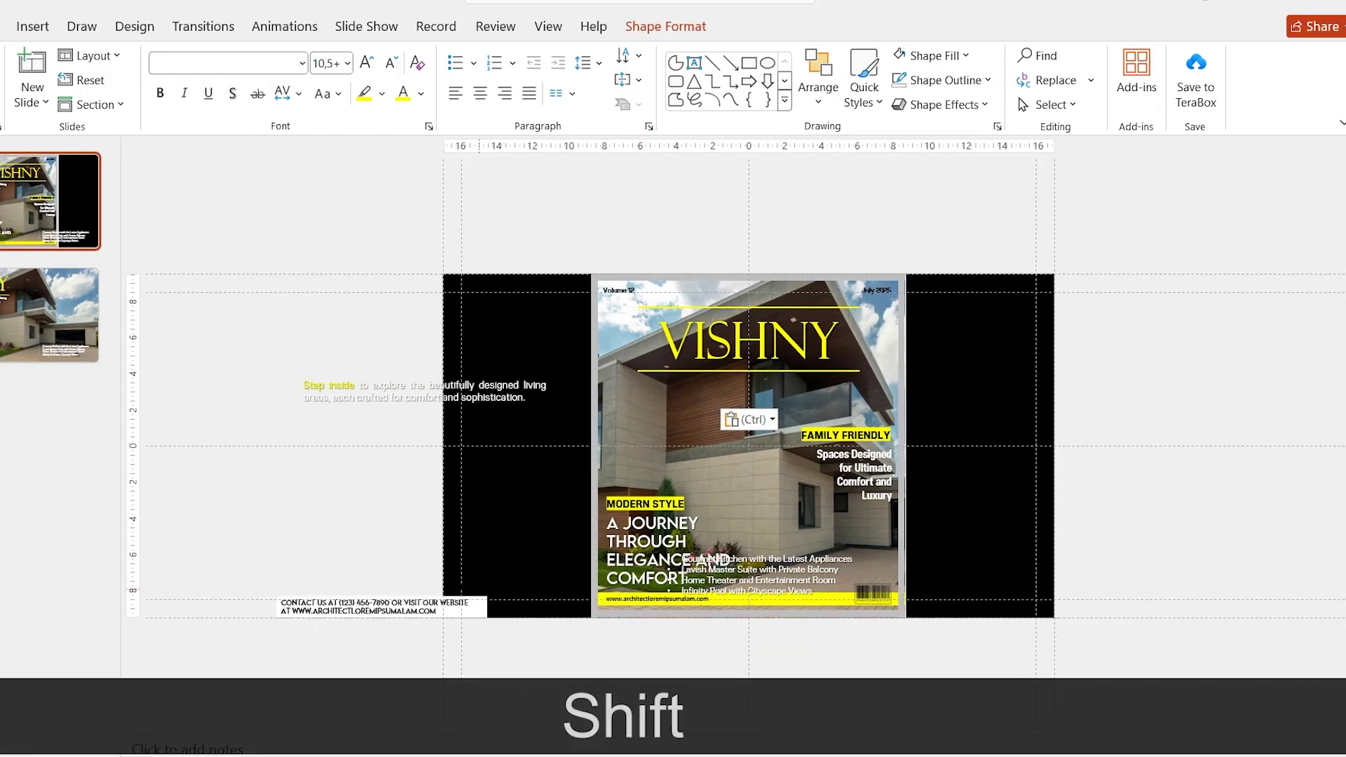
- Bring Rectangles 61 to 66, the black panels and grey frame bars on slide 1, in front of all other objects
{"action": "left_click", "coordinate": [425, 385]}
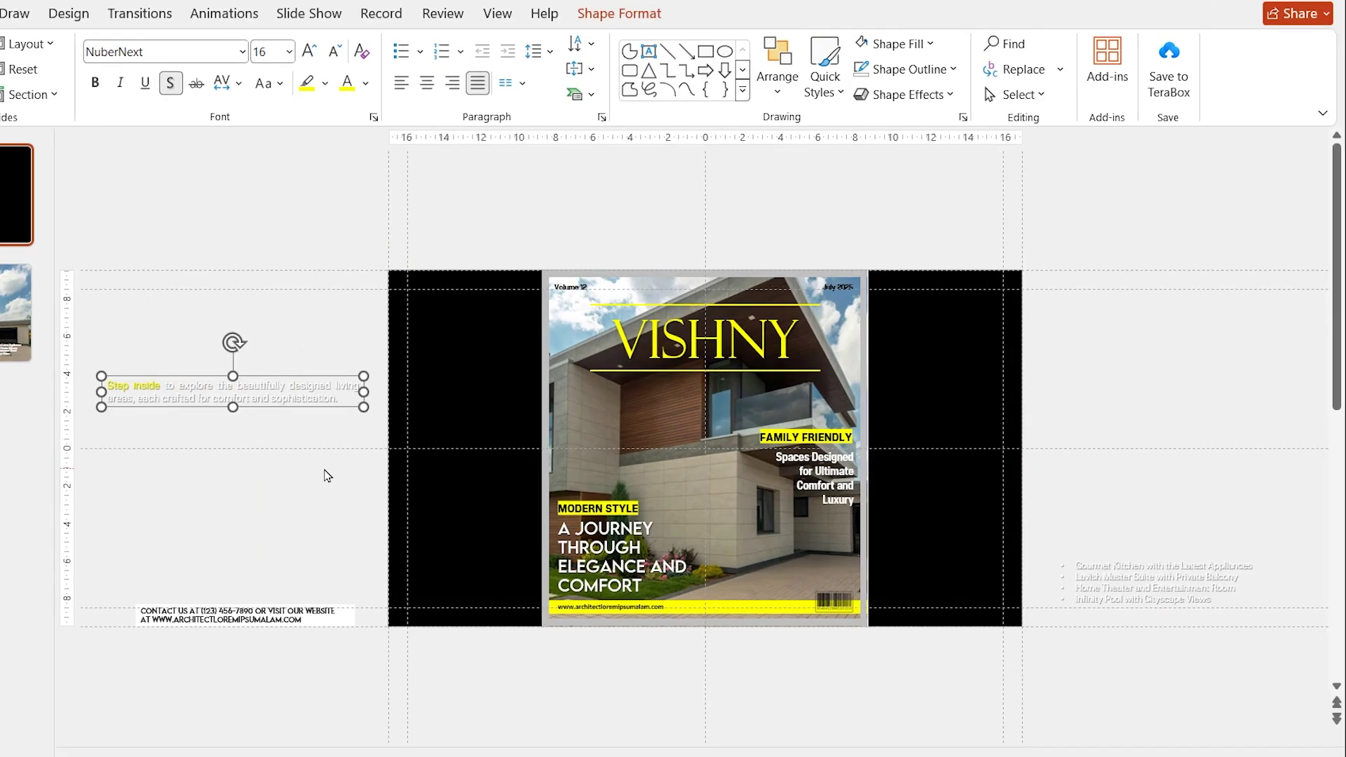
{"action": "left_click", "coordinate": [636, 14]}
{"action": "left_click", "coordinate": [886, 95]}
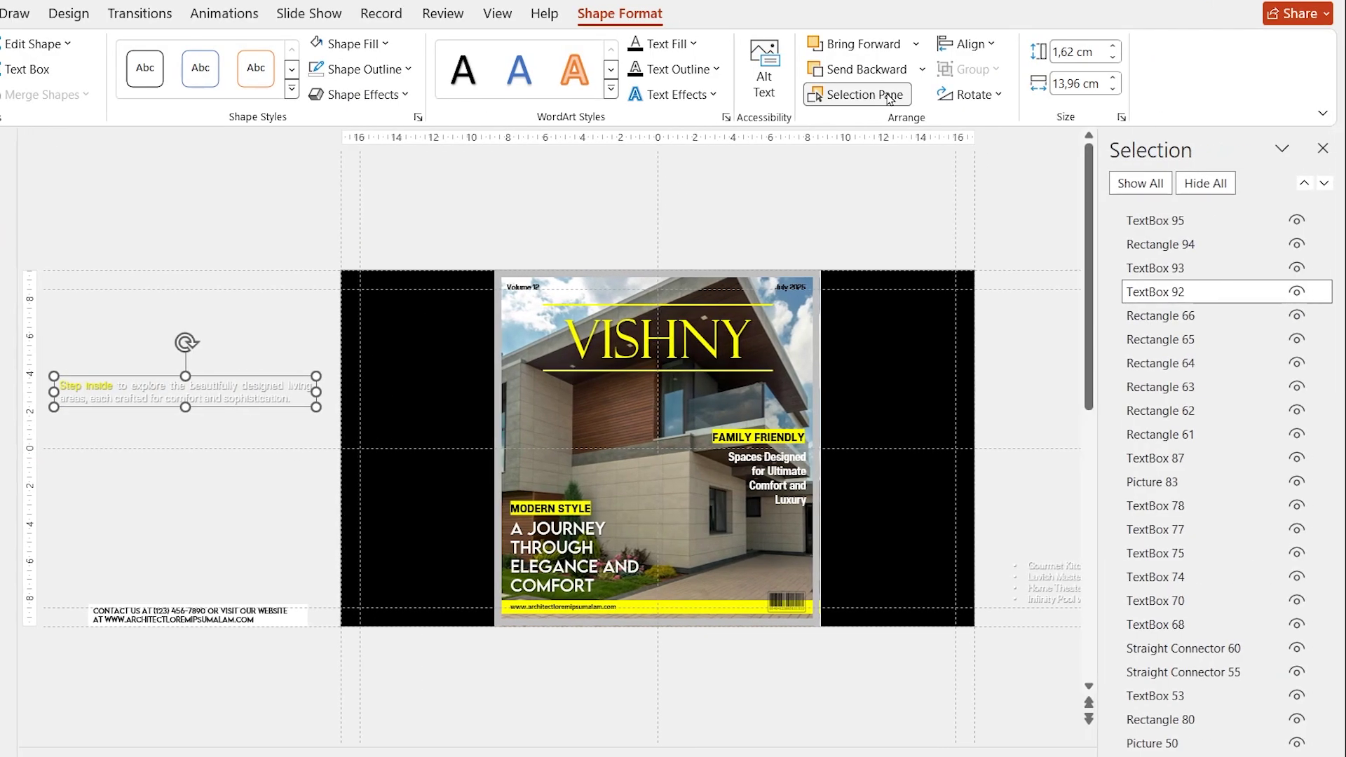
{"action": "left_click", "coordinate": [1158, 435]}
{"action": "left_click", "coordinate": [1161, 410], "text": "ctrl"}
{"action": "left_click", "coordinate": [1161, 387], "text": "ctrl"}
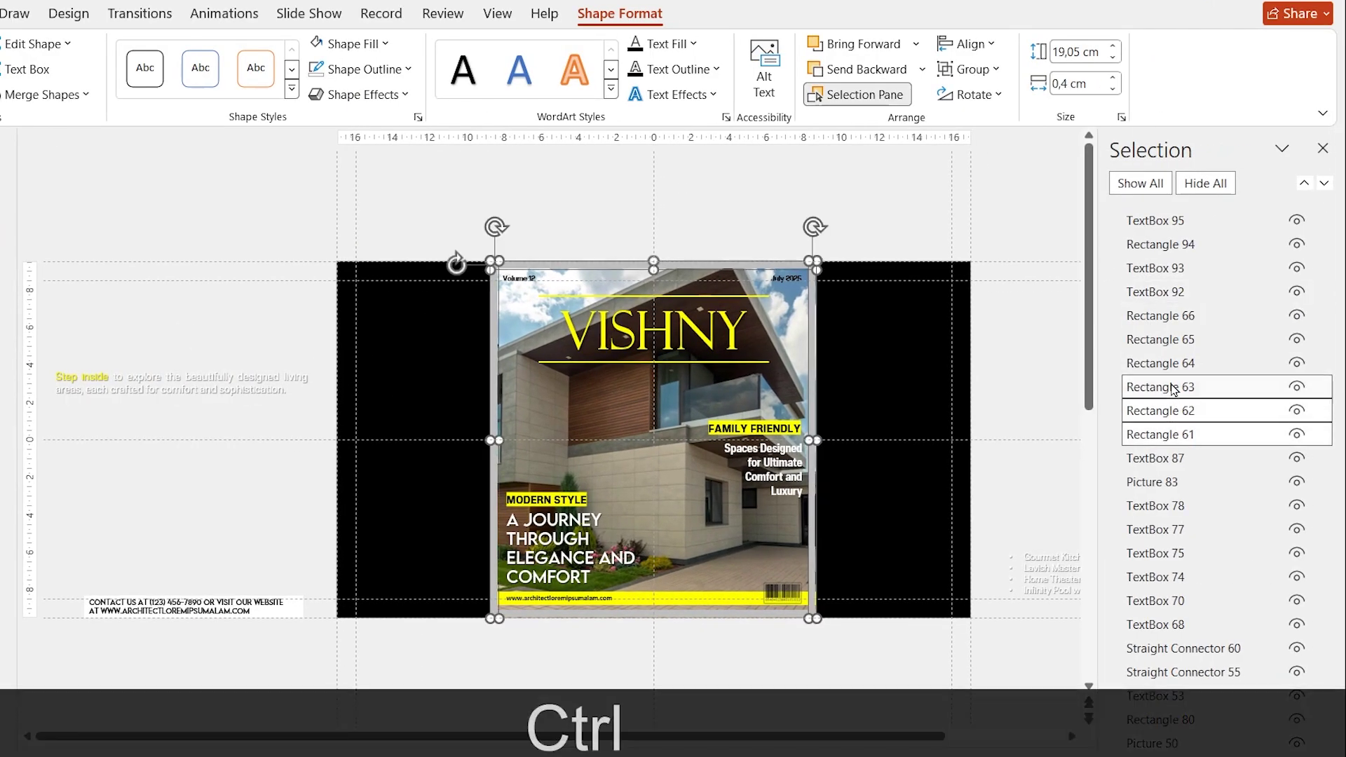
{"action": "left_click", "coordinate": [1161, 363], "text": "ctrl"}
{"action": "left_click", "coordinate": [1161, 340], "text": "ctrl"}
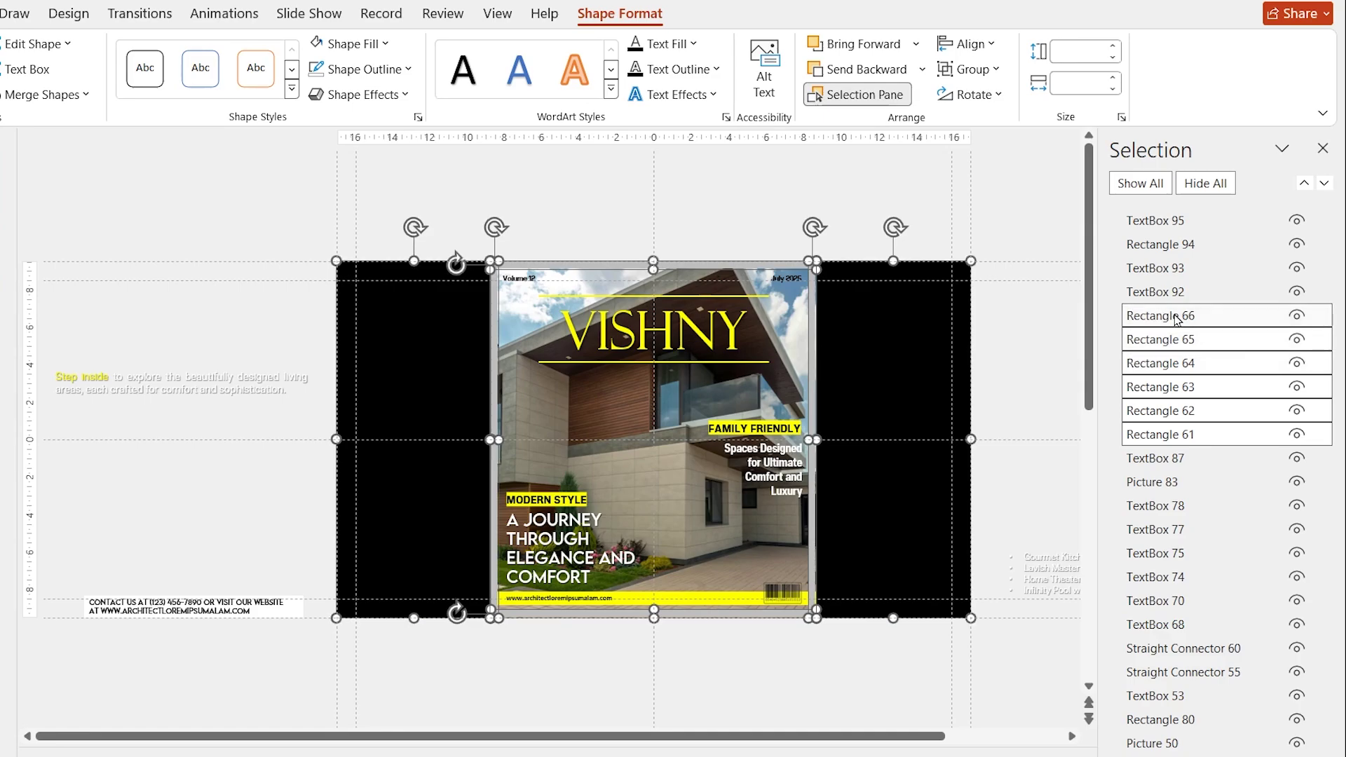
{"action": "left_click_drag", "start_coordinate": [1154, 220], "coordinate": [1154, 220]}
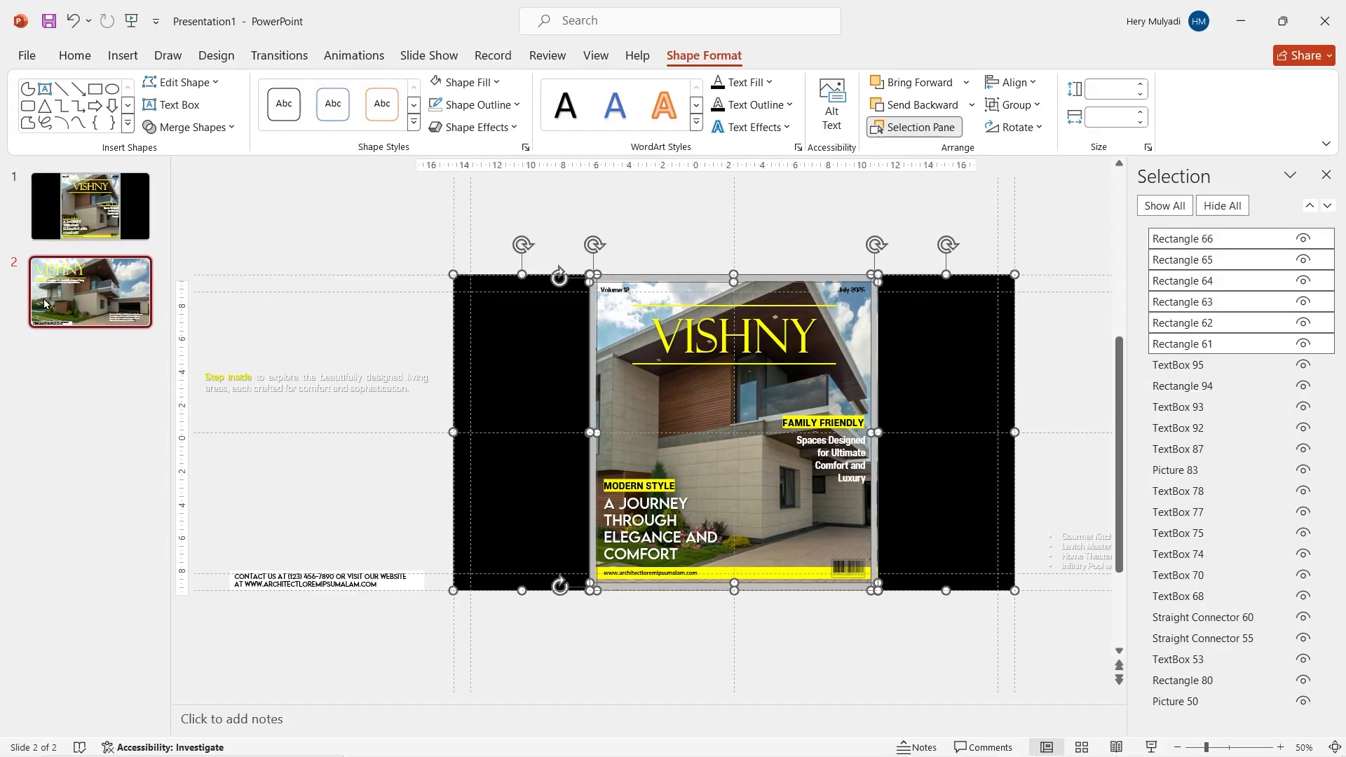
- Reorder slide 2 so that Rectangles 61 to 66 are stacked above all its text boxes
{"action": "left_click", "coordinate": [44, 304]}
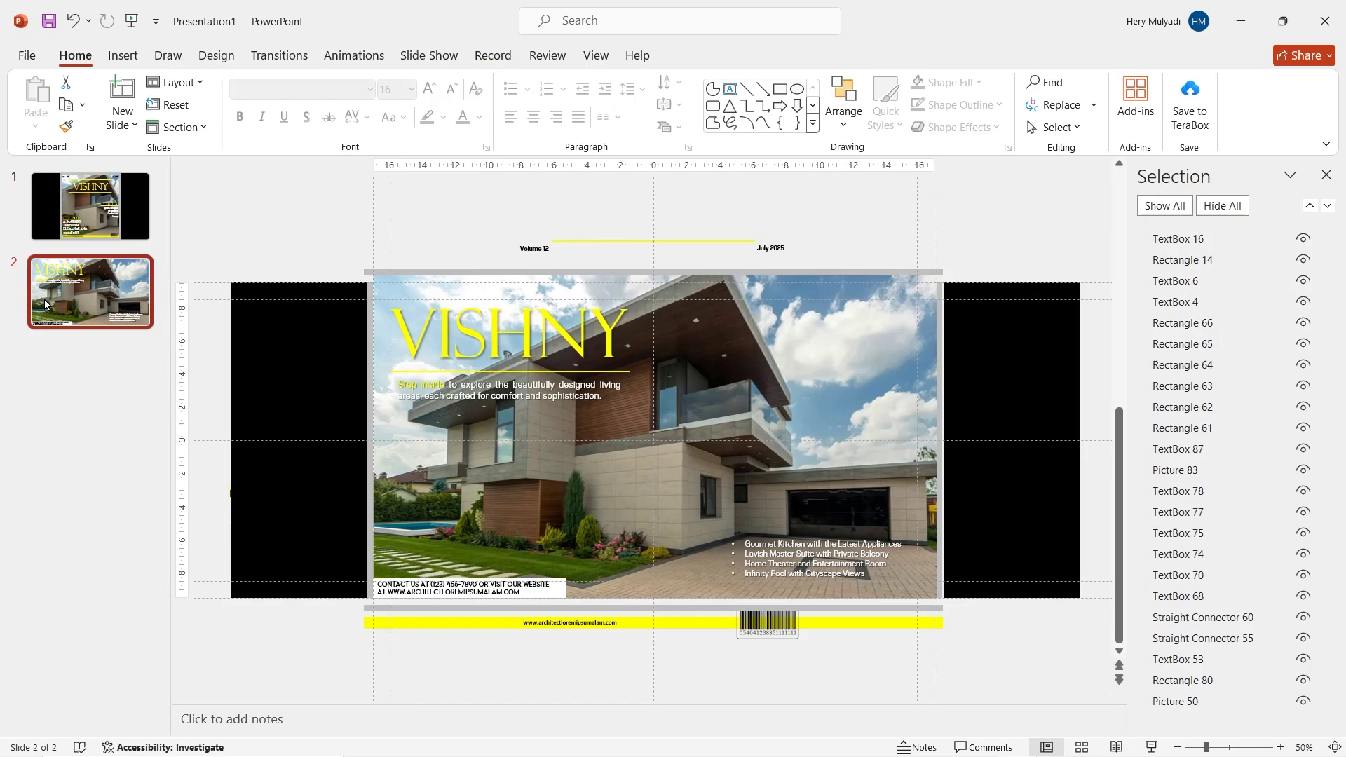
{"action": "left_click", "coordinate": [1217, 433]}
{"action": "left_click", "coordinate": [1212, 408], "text": "ctrl"}
{"action": "left_click", "coordinate": [1208, 386], "text": "ctrl"}
{"action": "left_click", "coordinate": [1203, 364], "text": "ctrl"}
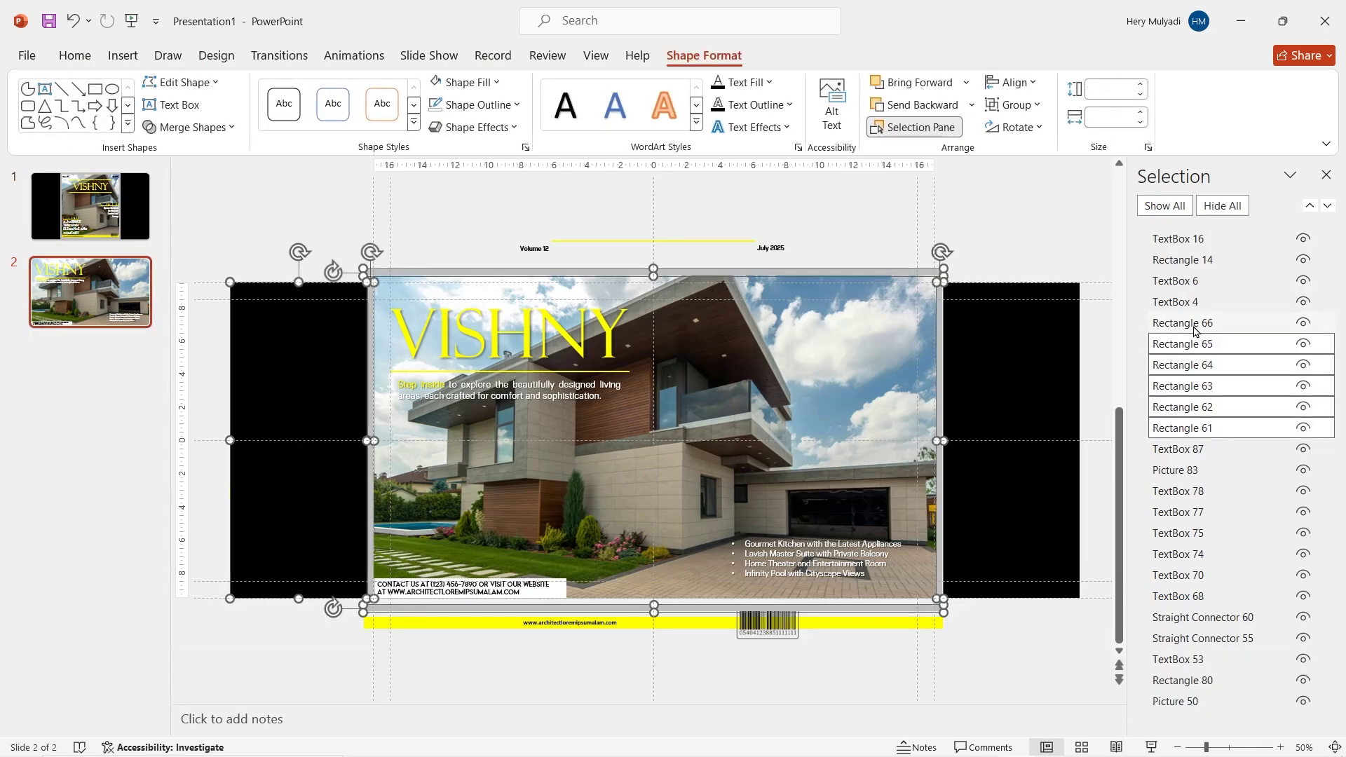
{"action": "left_click_drag", "start_coordinate": [1186, 234], "coordinate": [1187, 236]}
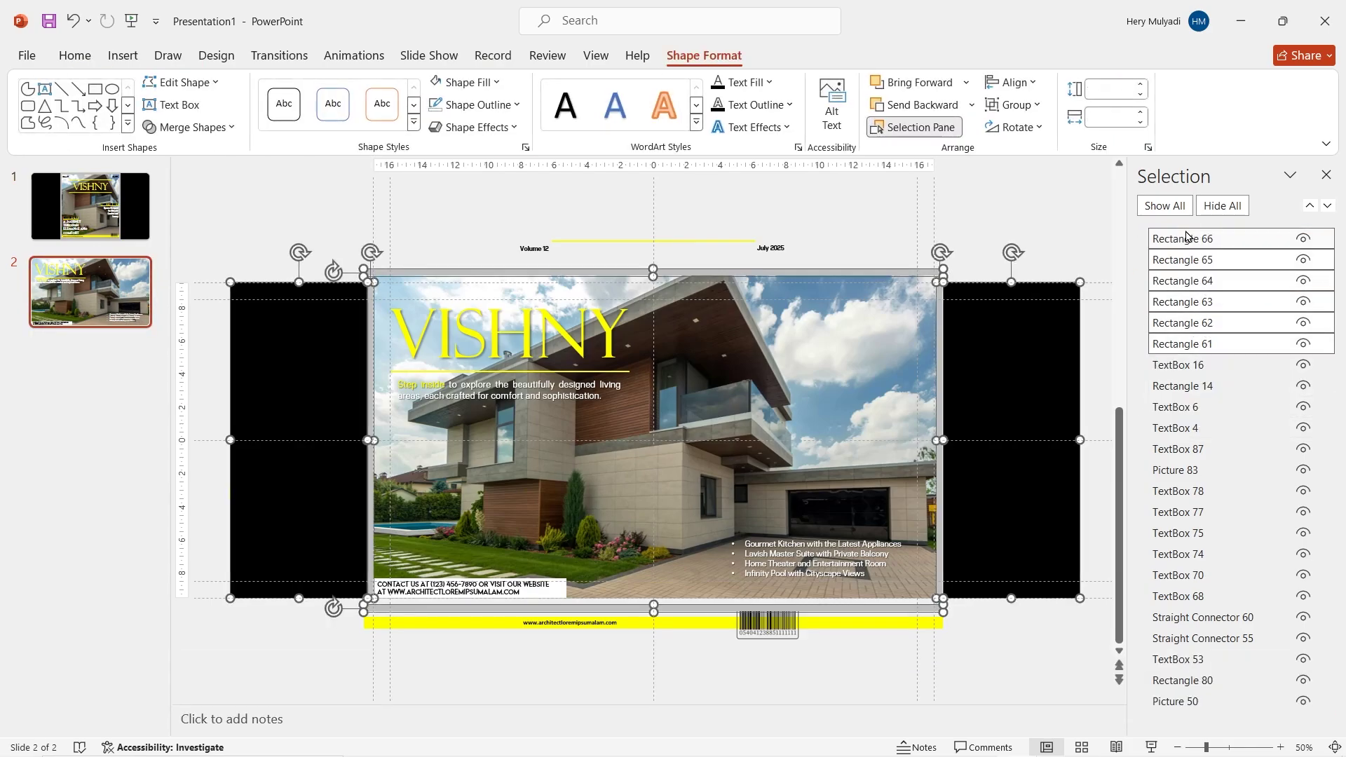
{"action": "left_click", "coordinate": [1339, 180]}
- Apply the Morph transition to slides 1 and 2
{"action": "left_click", "coordinate": [106, 216], "text": "ctrl"}
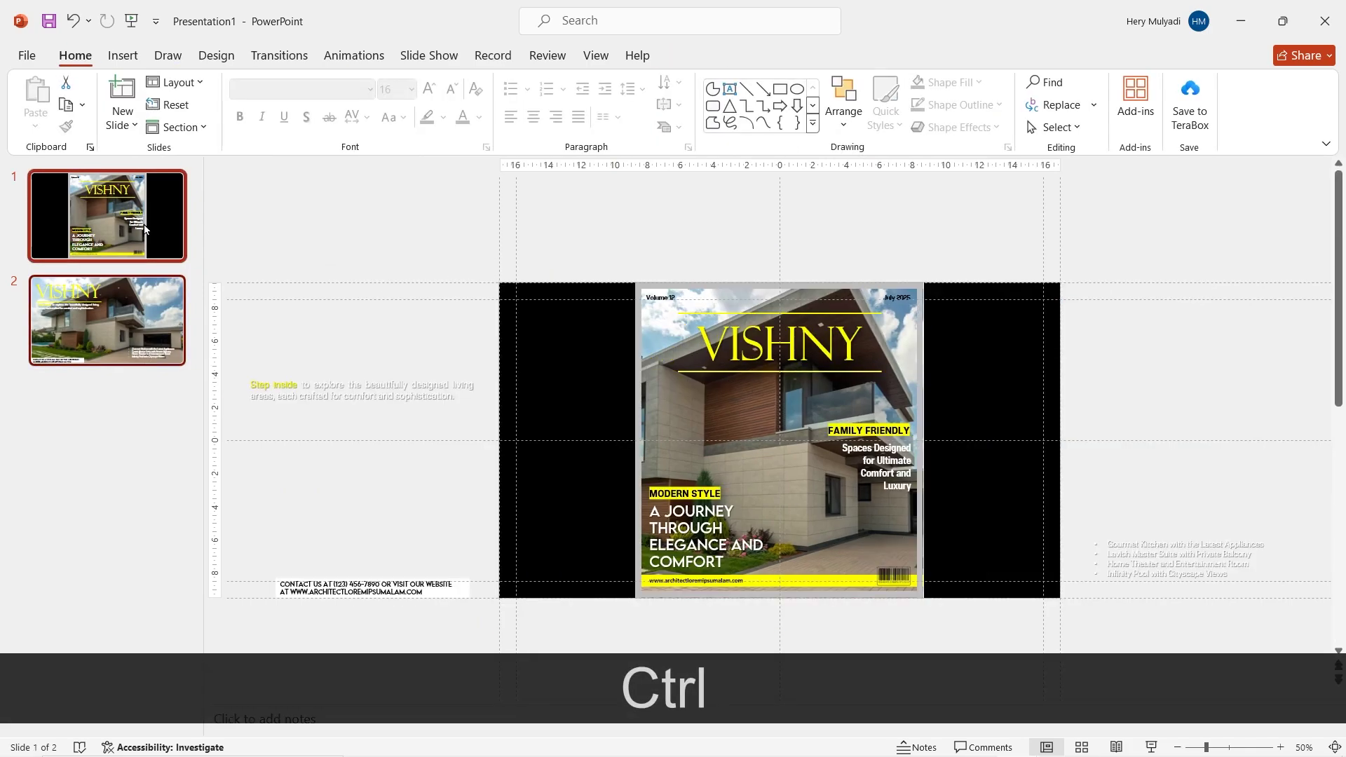
{"action": "left_click", "coordinate": [295, 62]}
{"action": "left_click", "coordinate": [163, 118]}
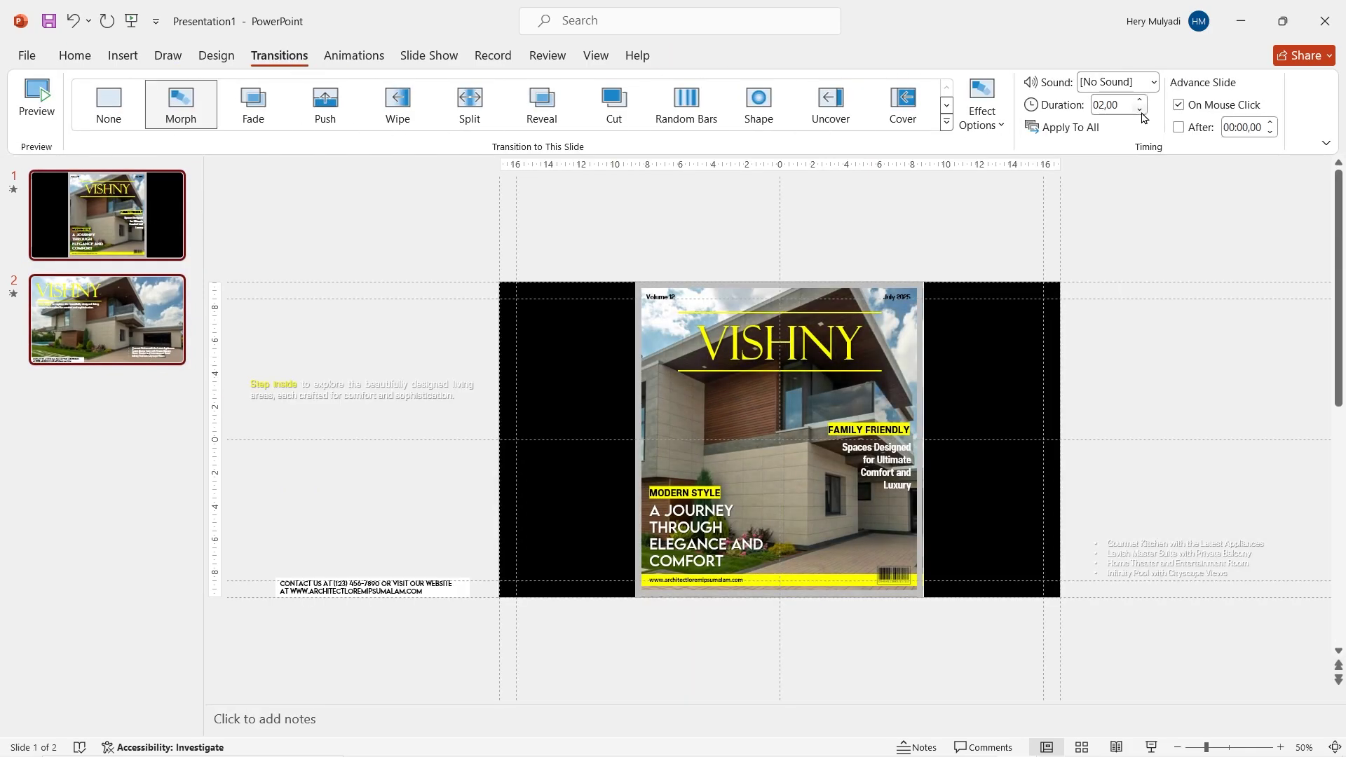
{"action": "left_click", "coordinate": [160, 214]}
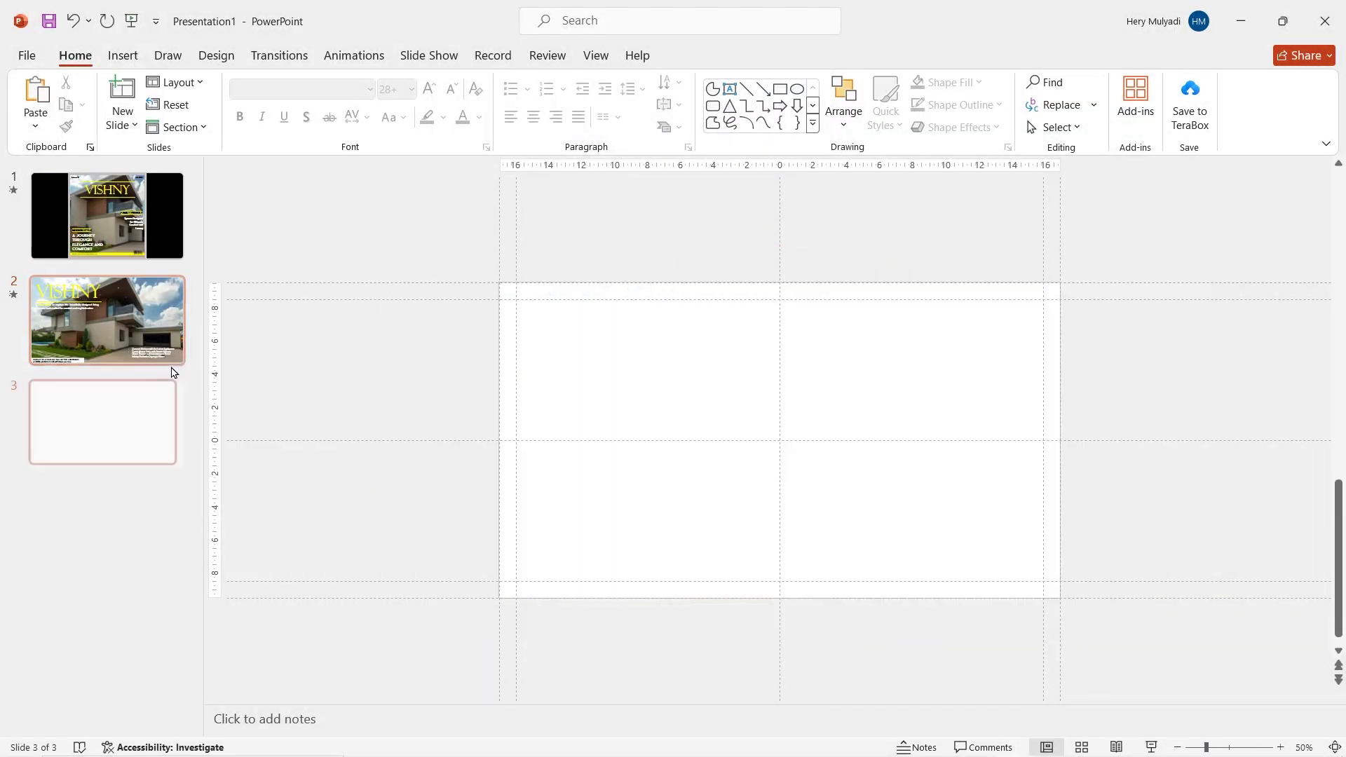
- Add new blank slides after slide 2, up to slide 5
{"action": "right_click", "coordinate": [120, 424]}
{"action": "left_click", "coordinate": [180, 171]}
{"action": "right_click", "coordinate": [136, 529]}
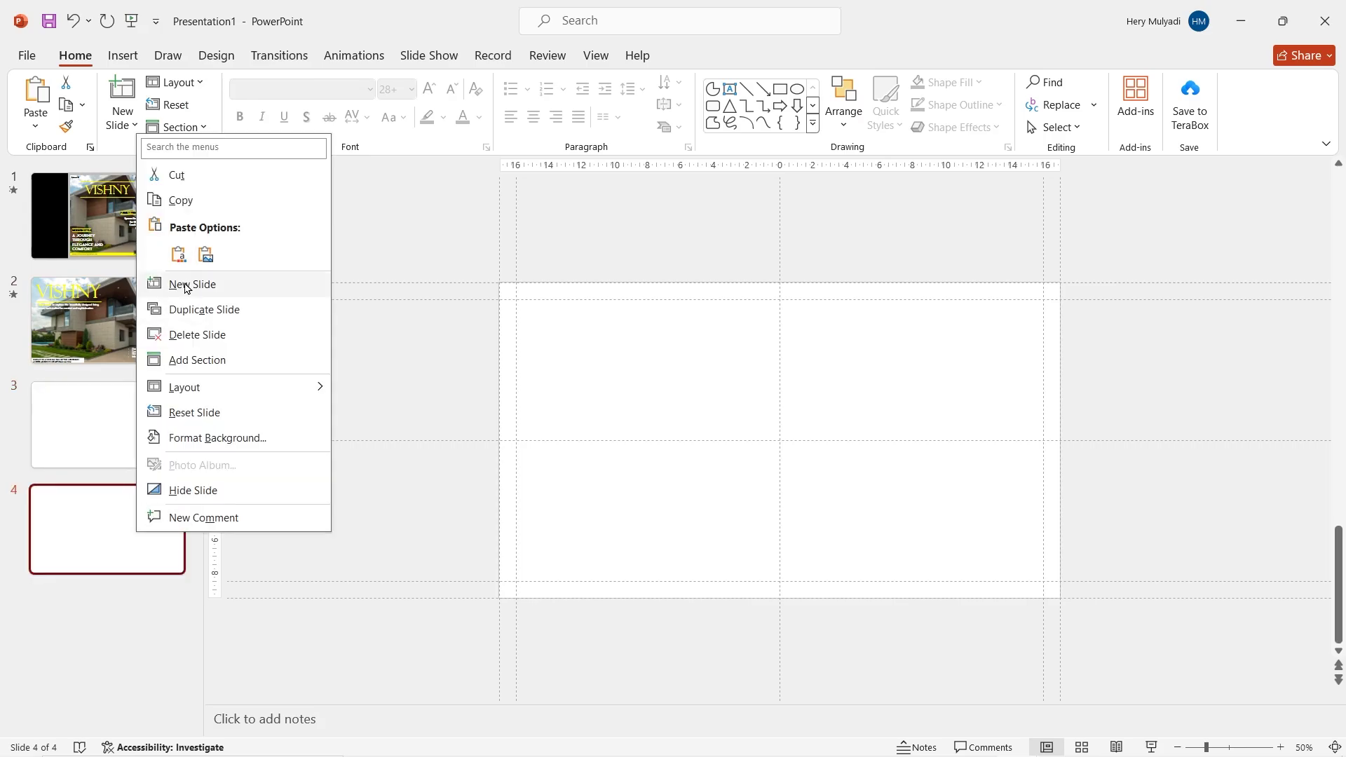
{"action": "left_click", "coordinate": [169, 284]}
- Cover slide 3 with a full-slide rectangle of 33.87 × 19.05 cm and fill it light grey
{"action": "left_click", "coordinate": [124, 56]}
{"action": "left_click", "coordinate": [280, 130]}
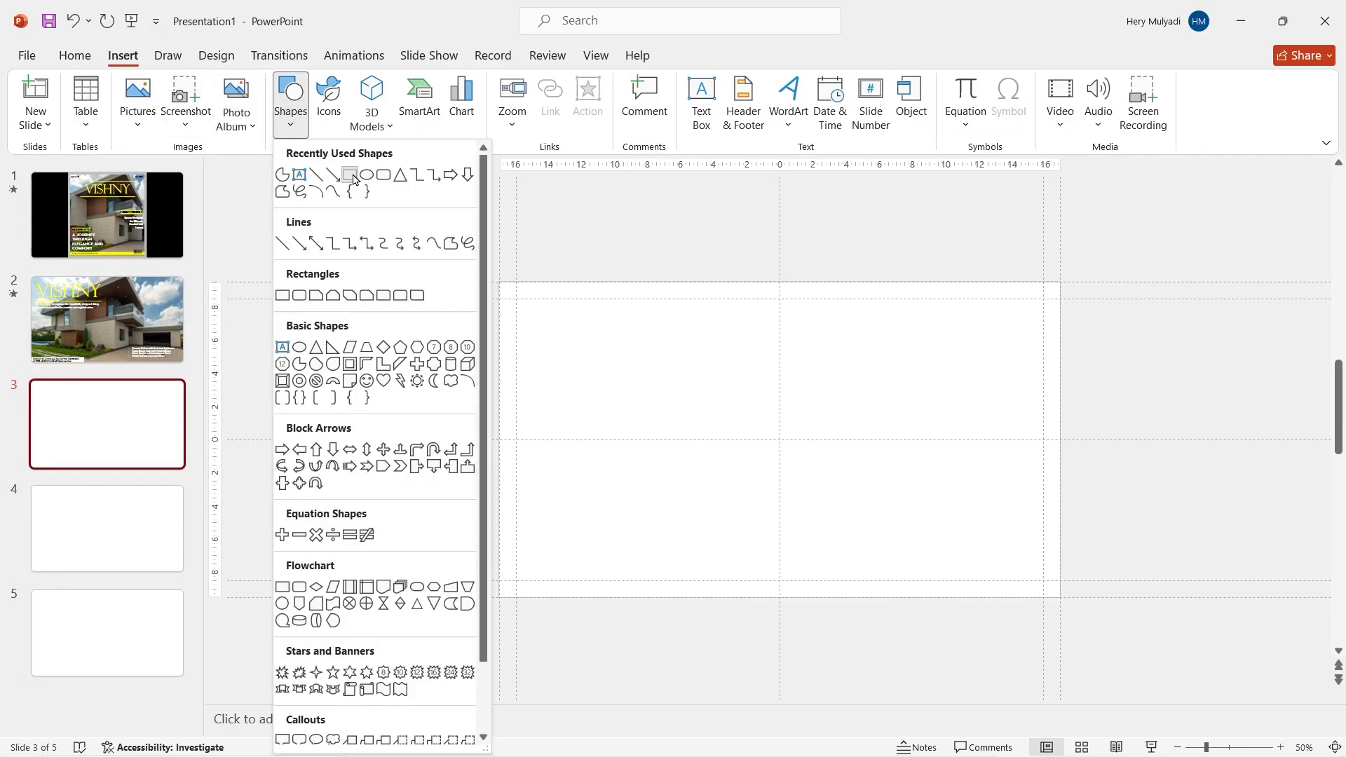
{"action": "left_click", "coordinate": [286, 294]}
{"action": "left_click_drag", "start_coordinate": [498, 282], "coordinate": [1037, 599]}
{"action": "left_click_drag", "start_coordinate": [1042, 446], "coordinate": [1061, 442]}
{"action": "left_click", "coordinate": [464, 83]}
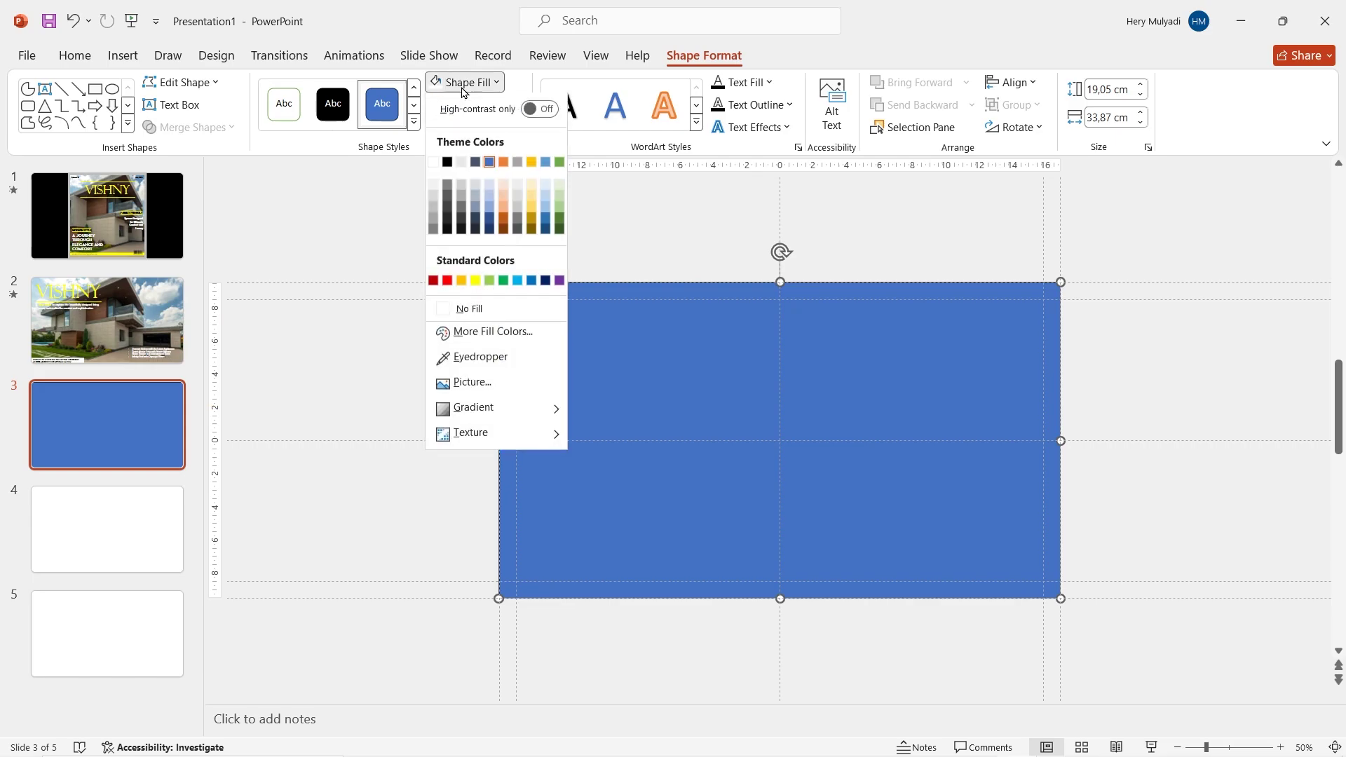
{"action": "left_click", "coordinate": [439, 193]}
- Copy the light grey background rectangle from slide 3 onto slides 4 and 5
{"action": "key", "text": "ctrl+c"}
{"action": "left_click", "coordinate": [176, 529]}
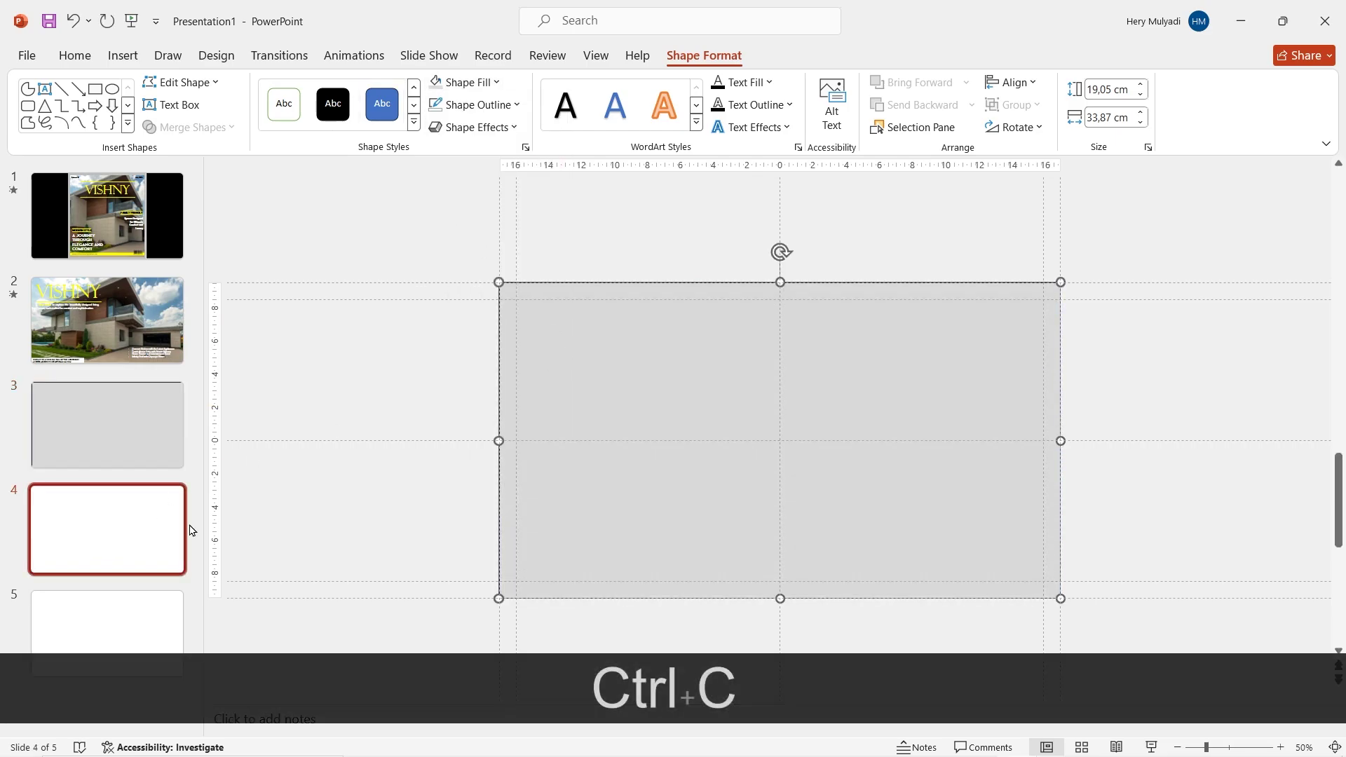
{"action": "key", "text": "ctrl+v"}
{"action": "key", "text": "ctrl+c"}
{"action": "left_click", "coordinate": [106, 632]}
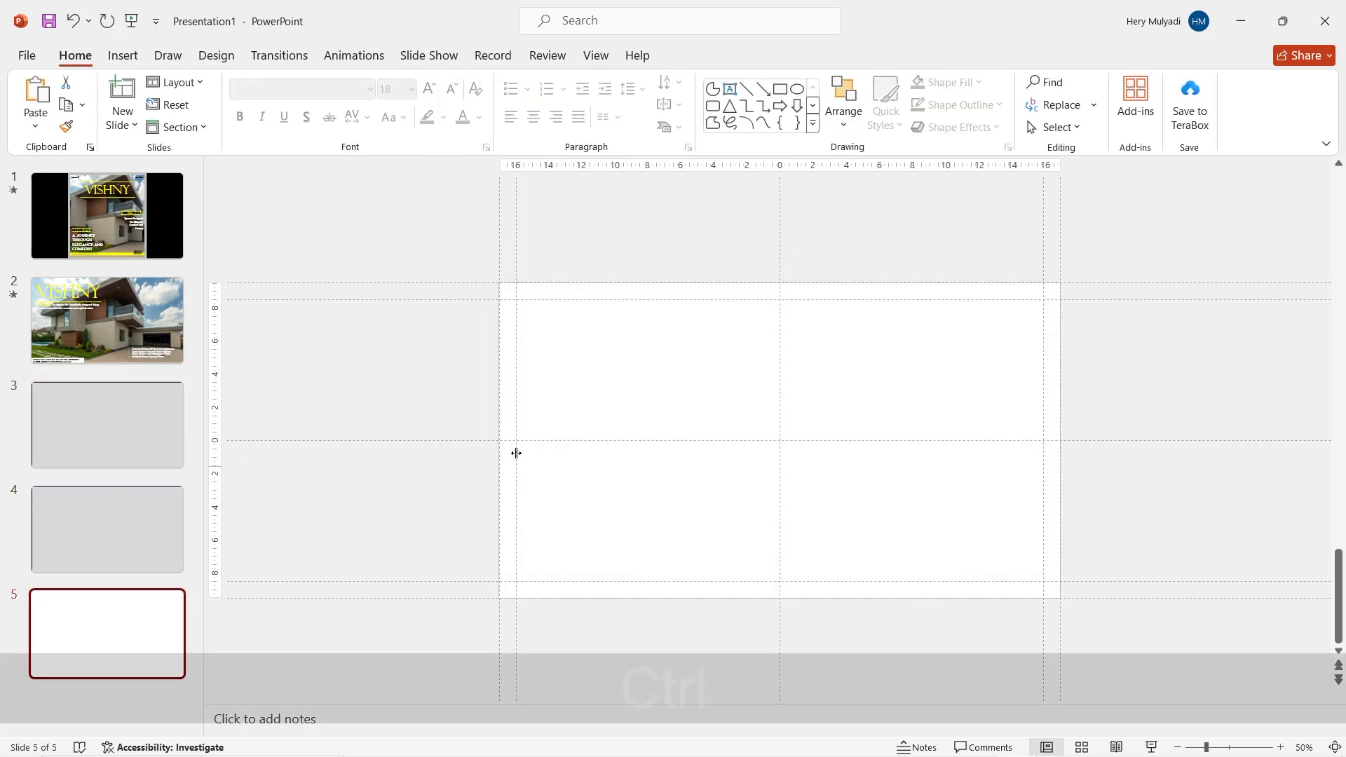
{"action": "key", "text": "ctrl+v"}
- Fill the background rectangle on slide 5 with a darker grey
{"action": "left_click", "coordinate": [704, 55]}
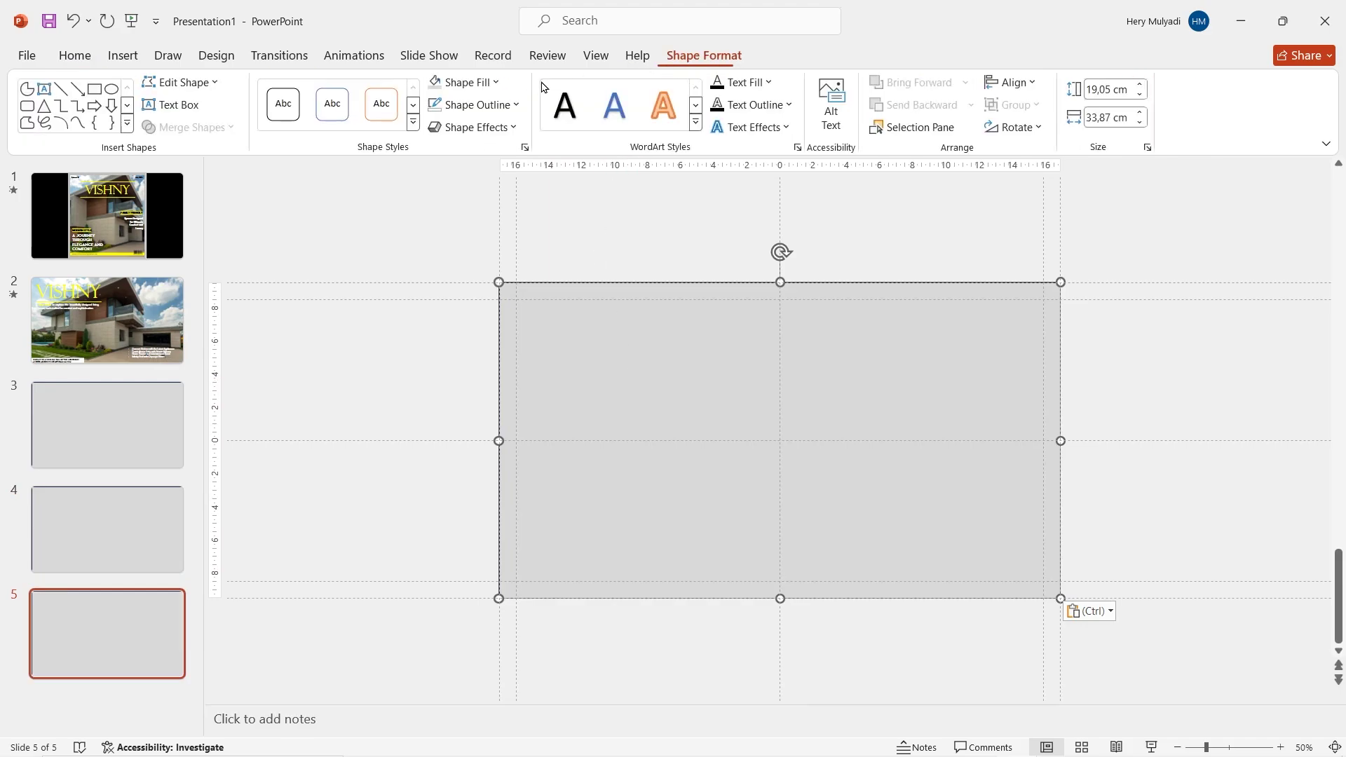
{"action": "left_click", "coordinate": [464, 82]}
{"action": "left_click", "coordinate": [439, 210]}
{"action": "left_click", "coordinate": [417, 395]}
- Insert the photo of the house seen between two stone gate walls on slide 3
{"action": "left_click", "coordinate": [110, 427]}
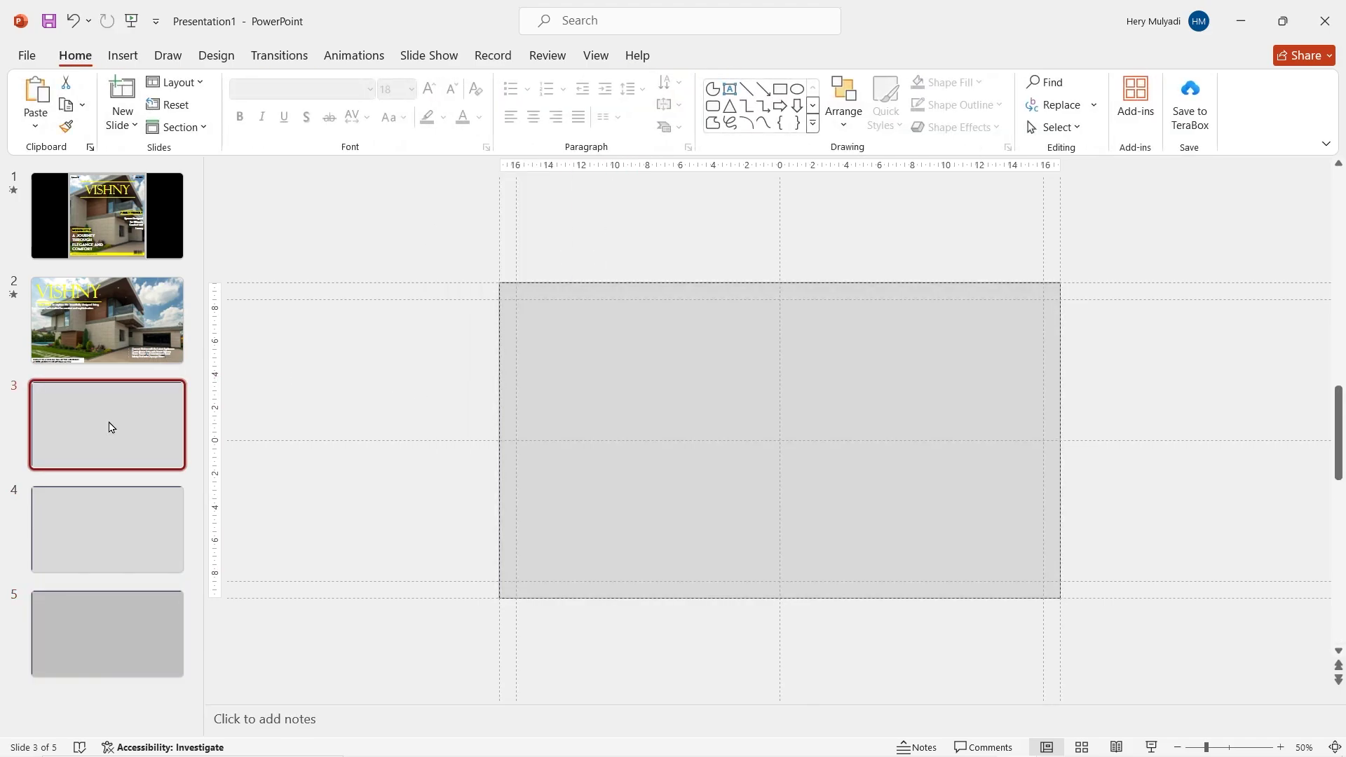
{"action": "left_click", "coordinate": [726, 345]}
{"action": "left_click", "coordinate": [123, 55]}
{"action": "left_click", "coordinate": [141, 99]}
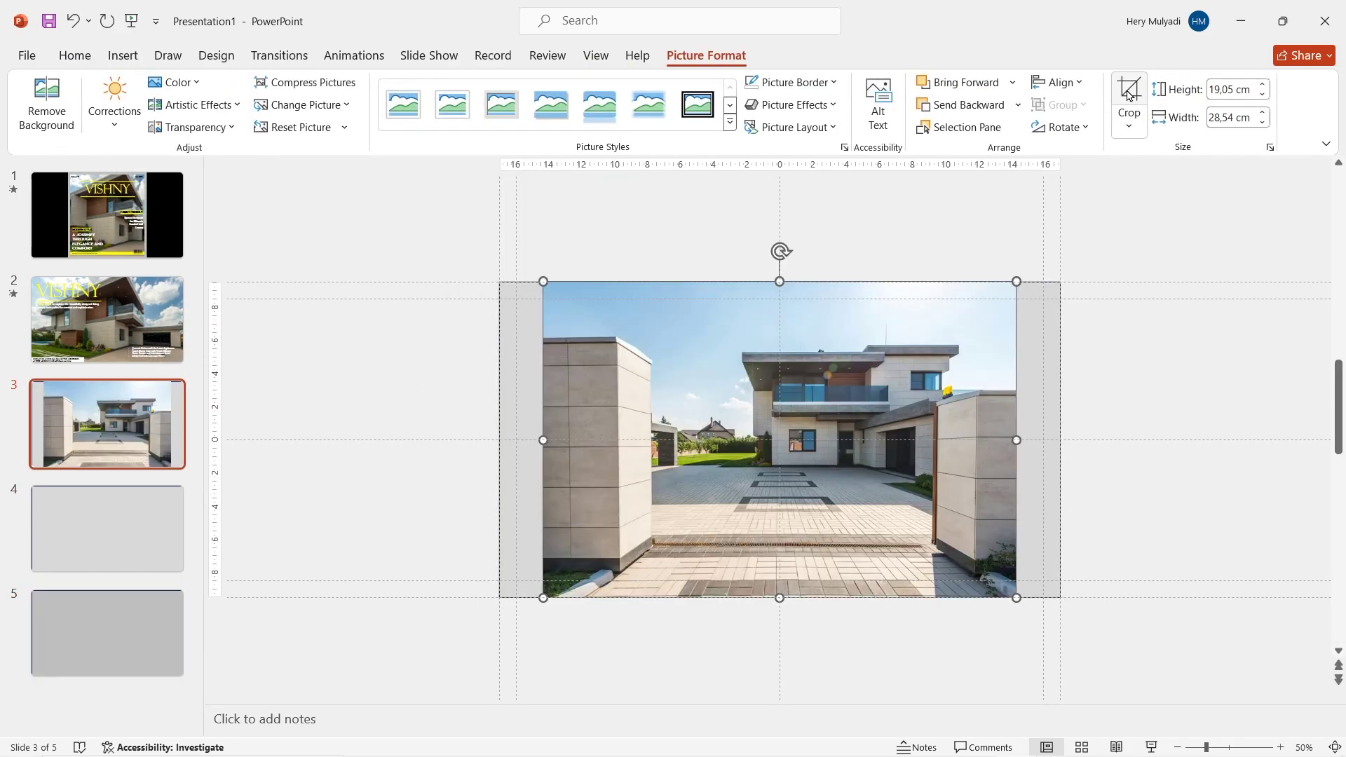
- Crop the gate photo to the margin guides at 31.8 × 17 cm and make the picture fill the crop area
{"action": "left_click", "coordinate": [1128, 95]}
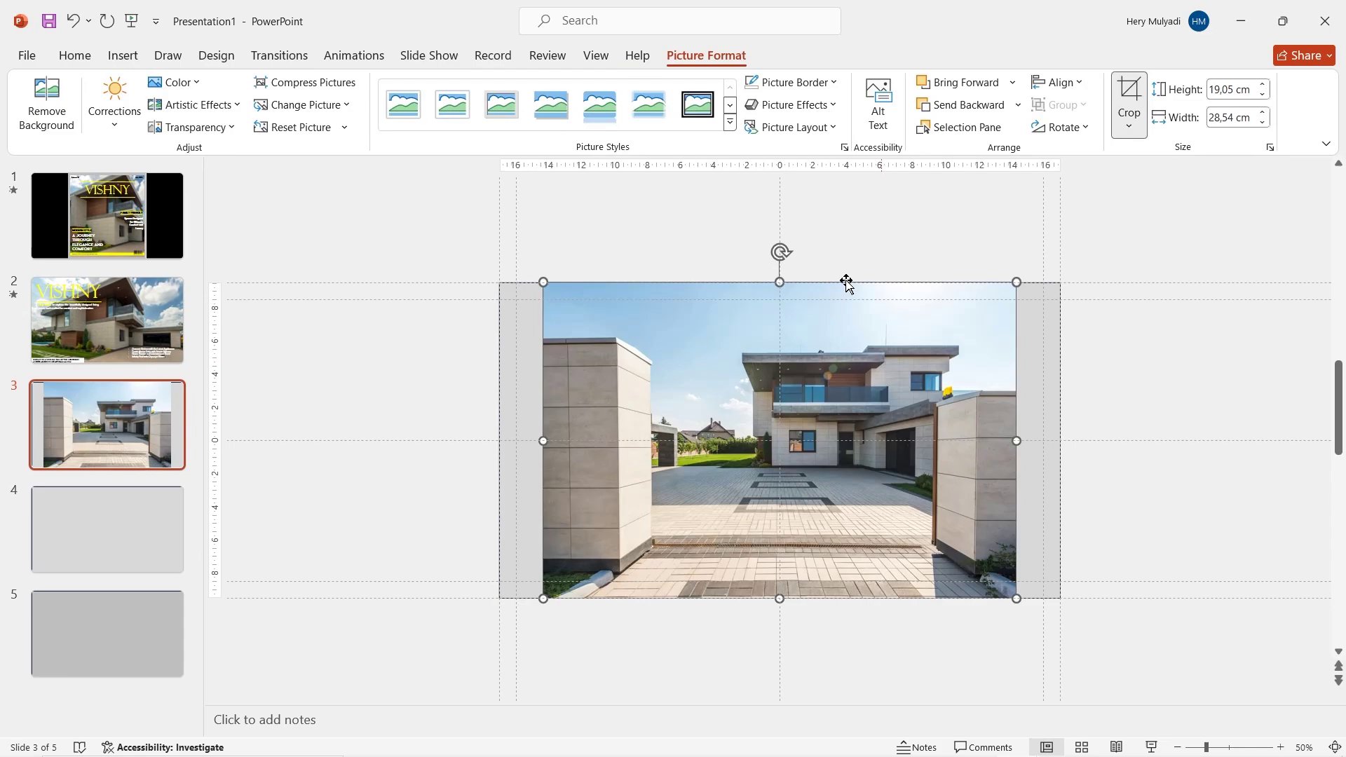
{"action": "left_click_drag", "start_coordinate": [780, 284], "coordinate": [780, 300]}
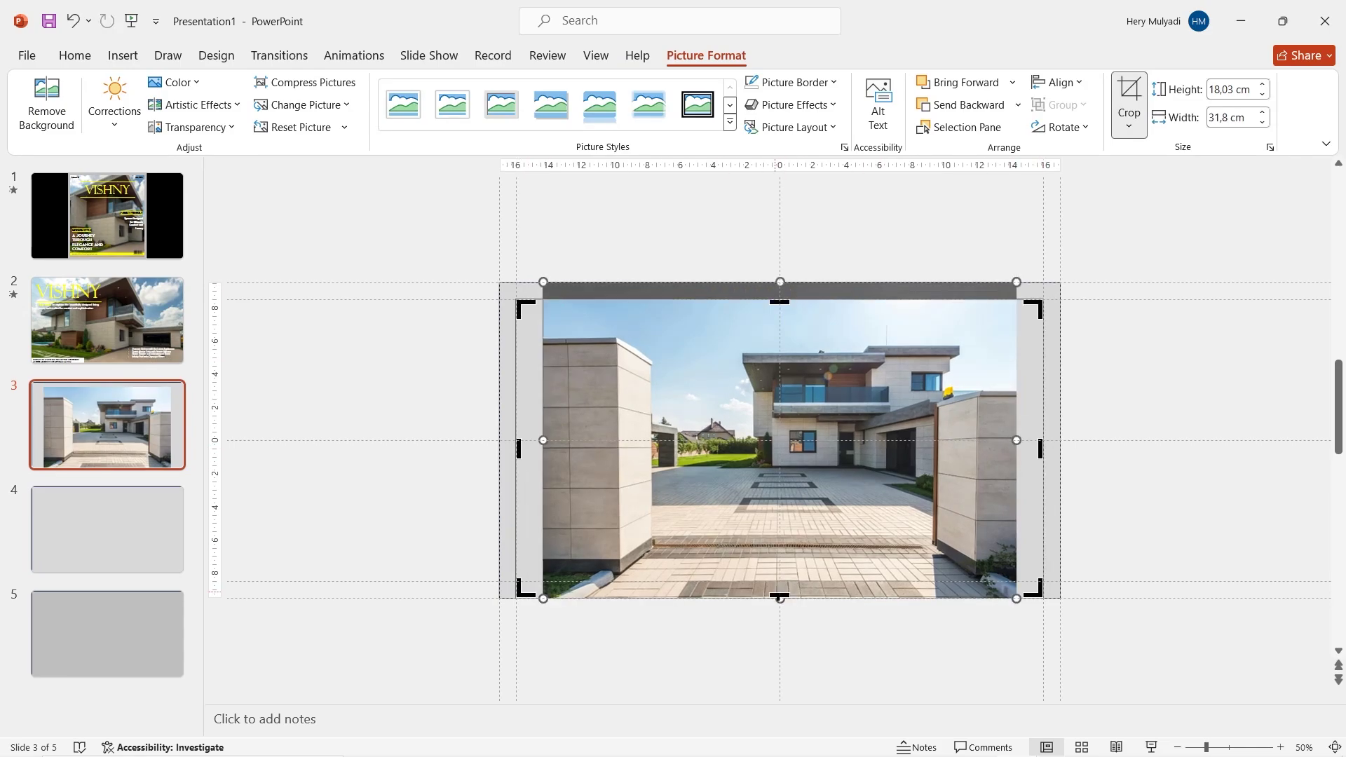
{"action": "left_click_drag", "start_coordinate": [780, 598], "coordinate": [758, 579]}
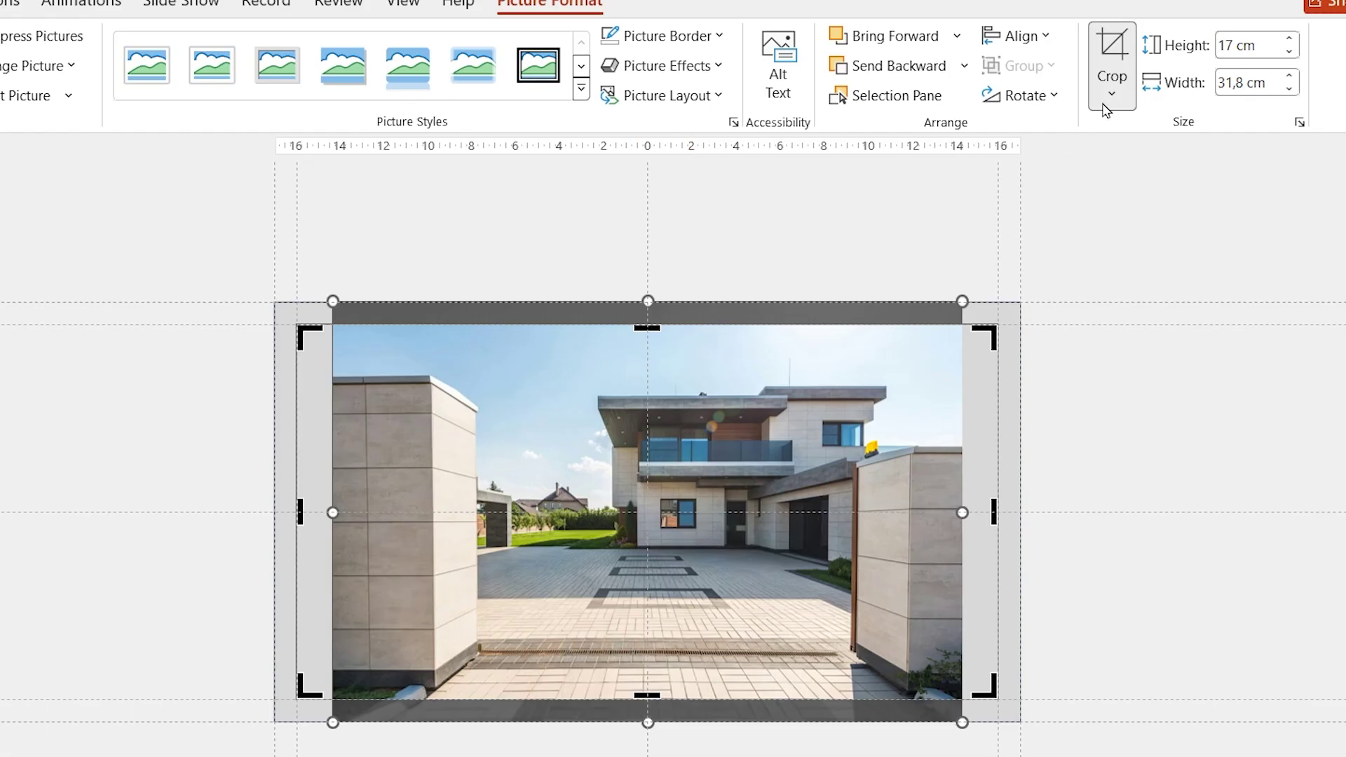
{"action": "left_click", "coordinate": [1111, 95]}
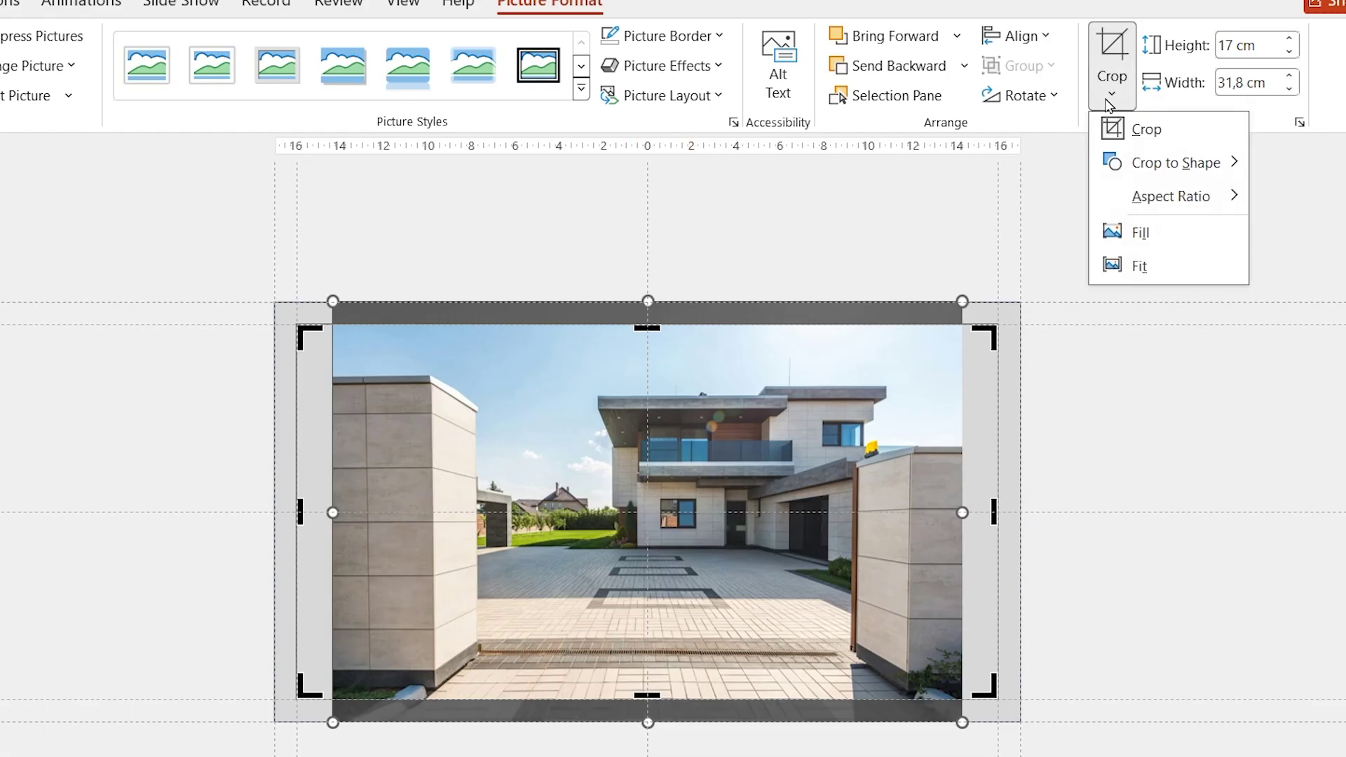
{"action": "left_click", "coordinate": [1115, 229]}
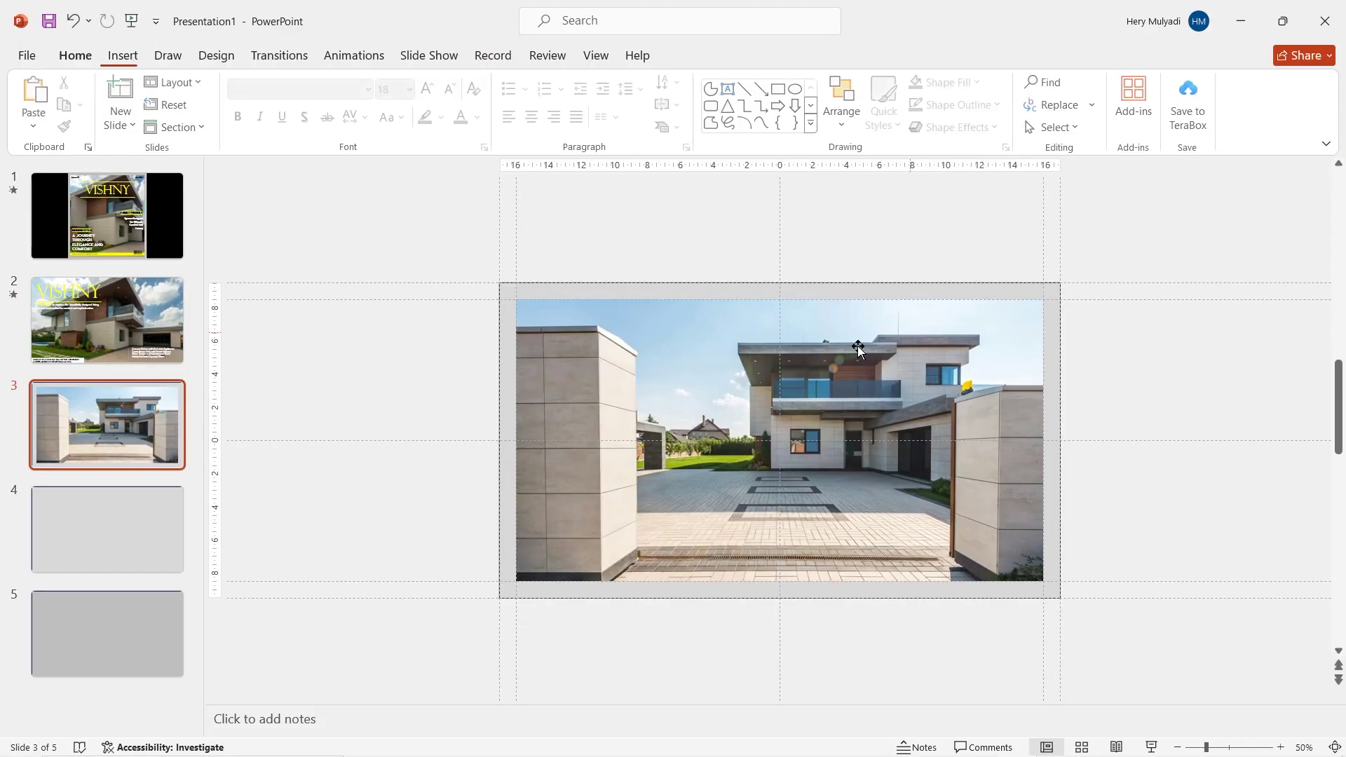
- Add the page number 2 in NuberNext Heavy in the bottom margin of slide 3, beneath the photo's right corner
{"action": "double_click", "coordinate": [858, 349]}
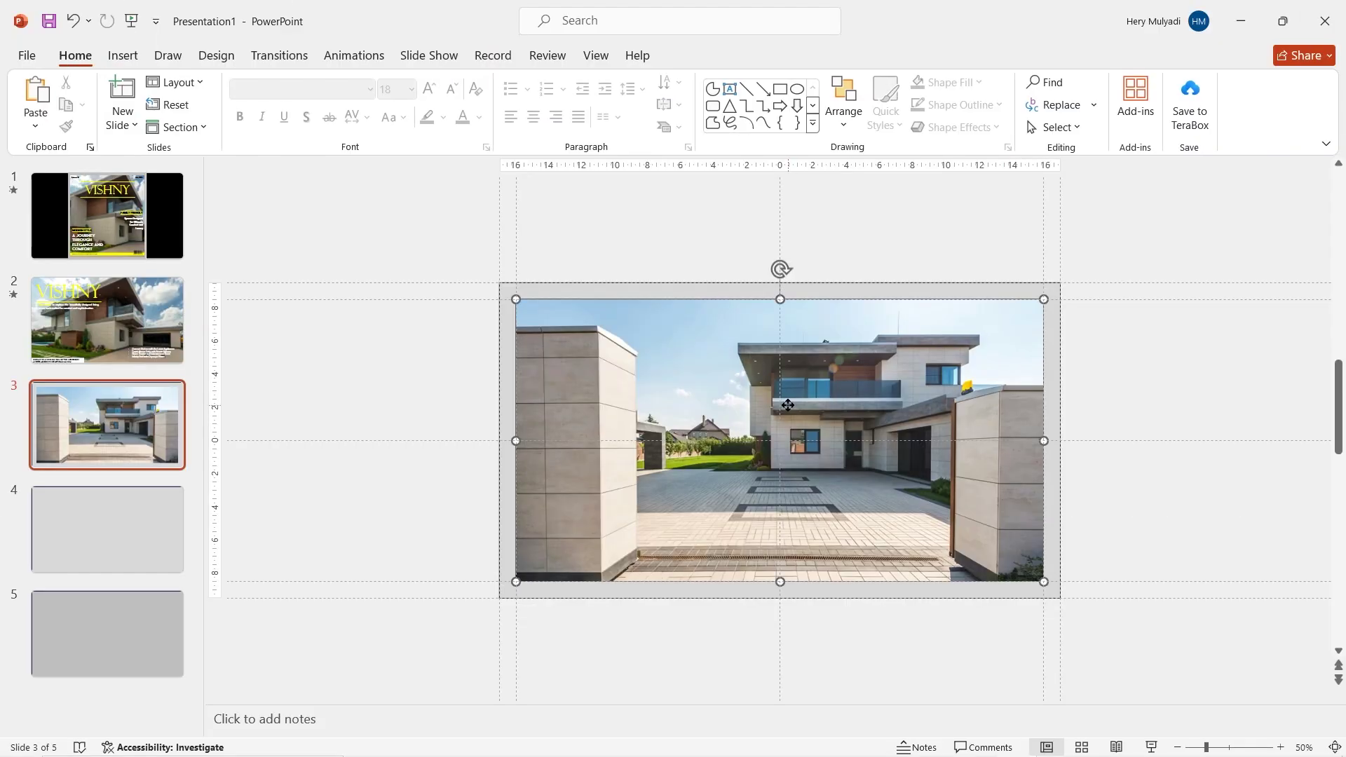
{"action": "left_click", "coordinate": [75, 55]}
{"action": "left_click", "coordinate": [130, 60]}
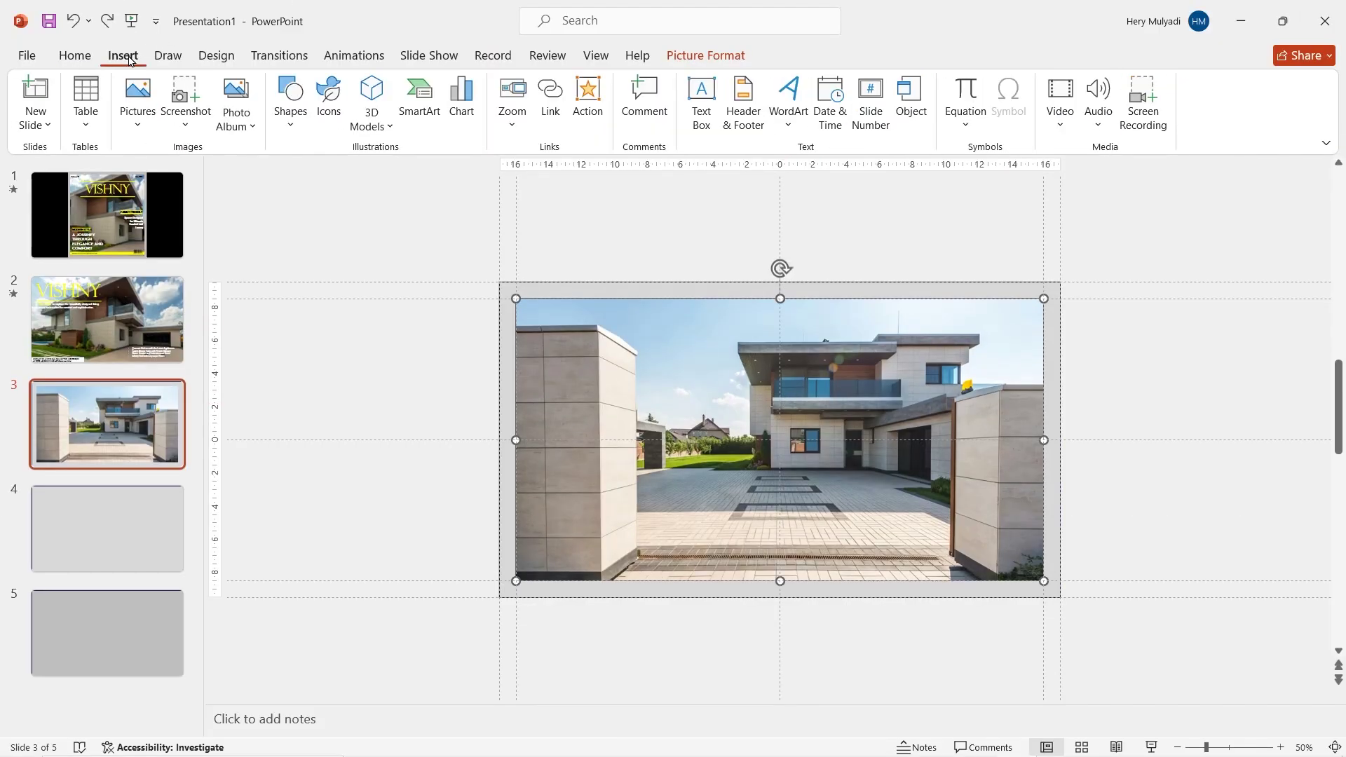
{"action": "left_click", "coordinate": [1024, 586]}
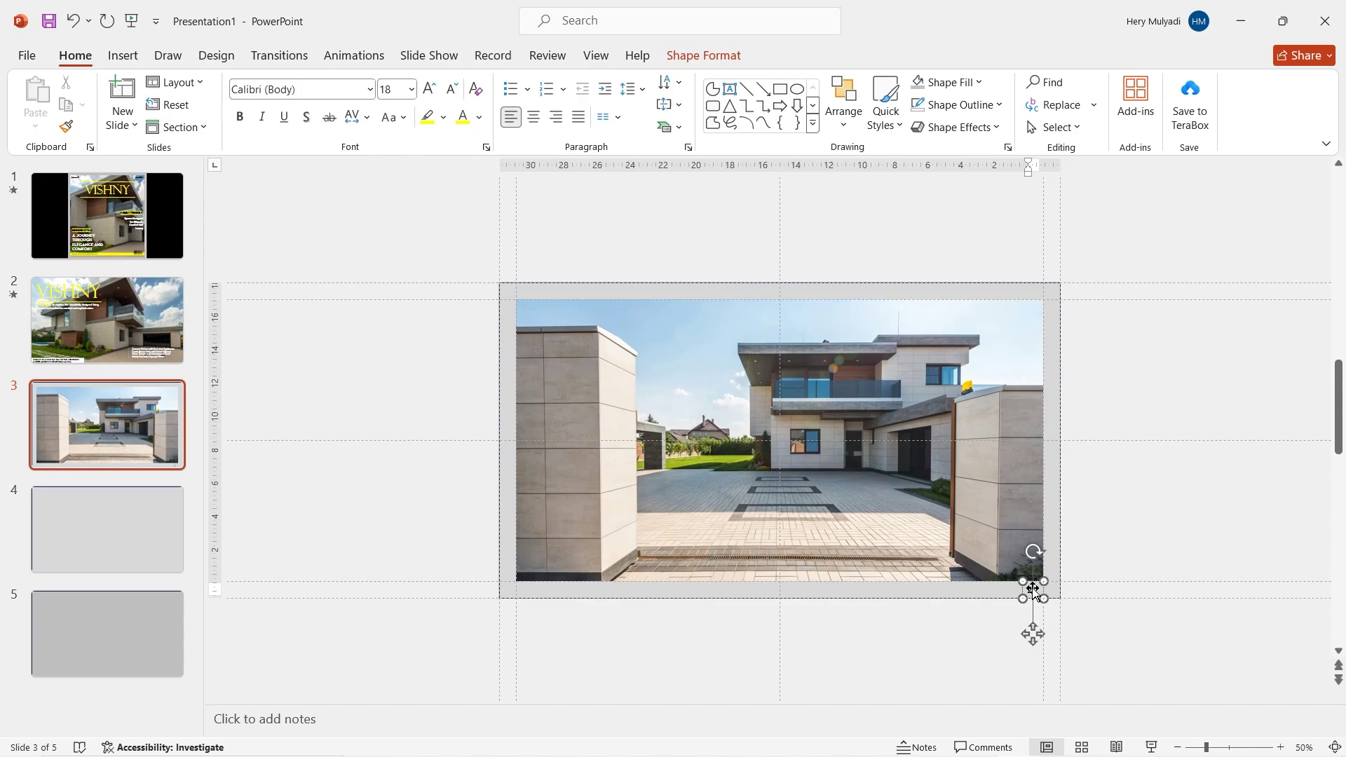
{"action": "scroll", "coordinate": [1024, 585], "scroll_direction": "up", "scroll_amount": 5}
{"action": "type", "text": "2"}
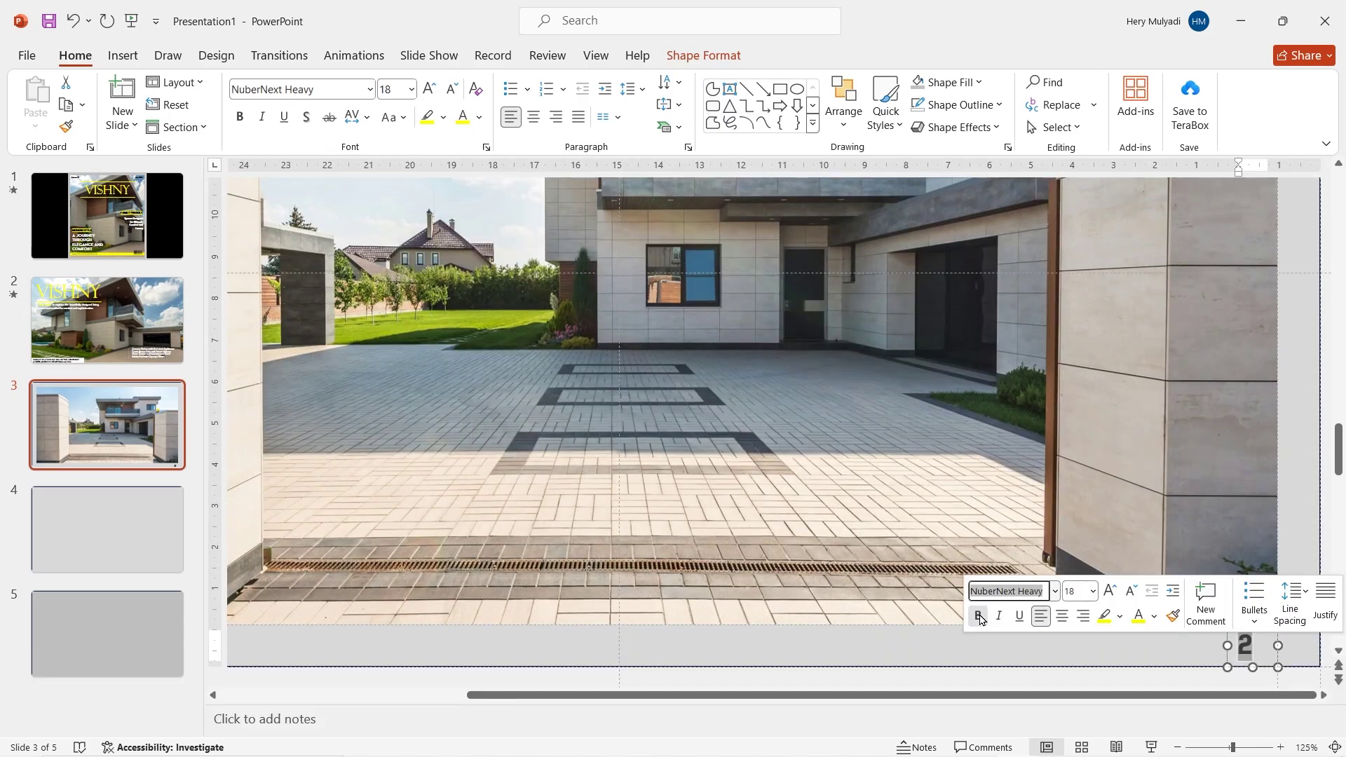
{"action": "left_click", "coordinate": [980, 617]}
{"action": "scroll", "coordinate": [979, 617], "scroll_direction": "down", "scroll_amount": 4}
{"action": "left_click", "coordinate": [122, 55]}
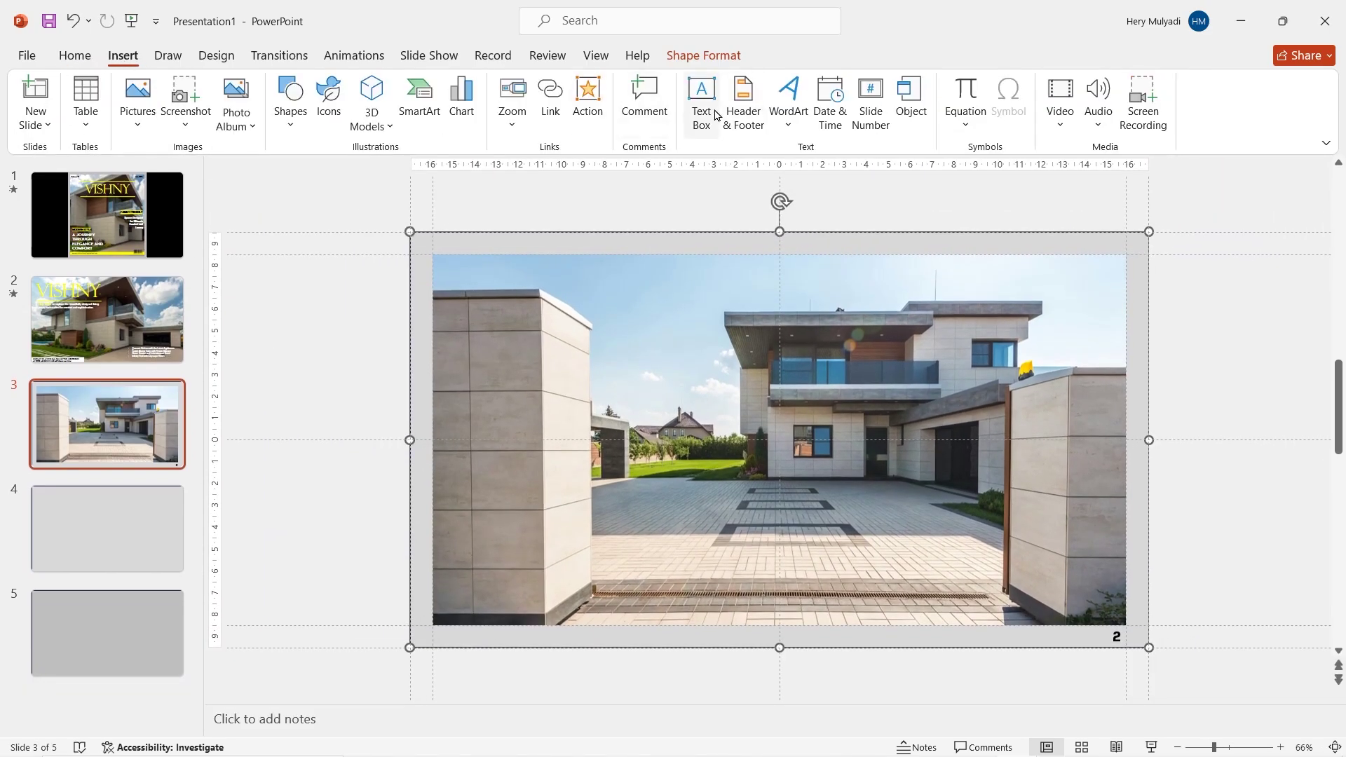
{"action": "left_click_drag", "start_coordinate": [426, 621], "coordinate": [663, 634]}
{"action": "type", "text": "www.architectloremipsumalam.com"}
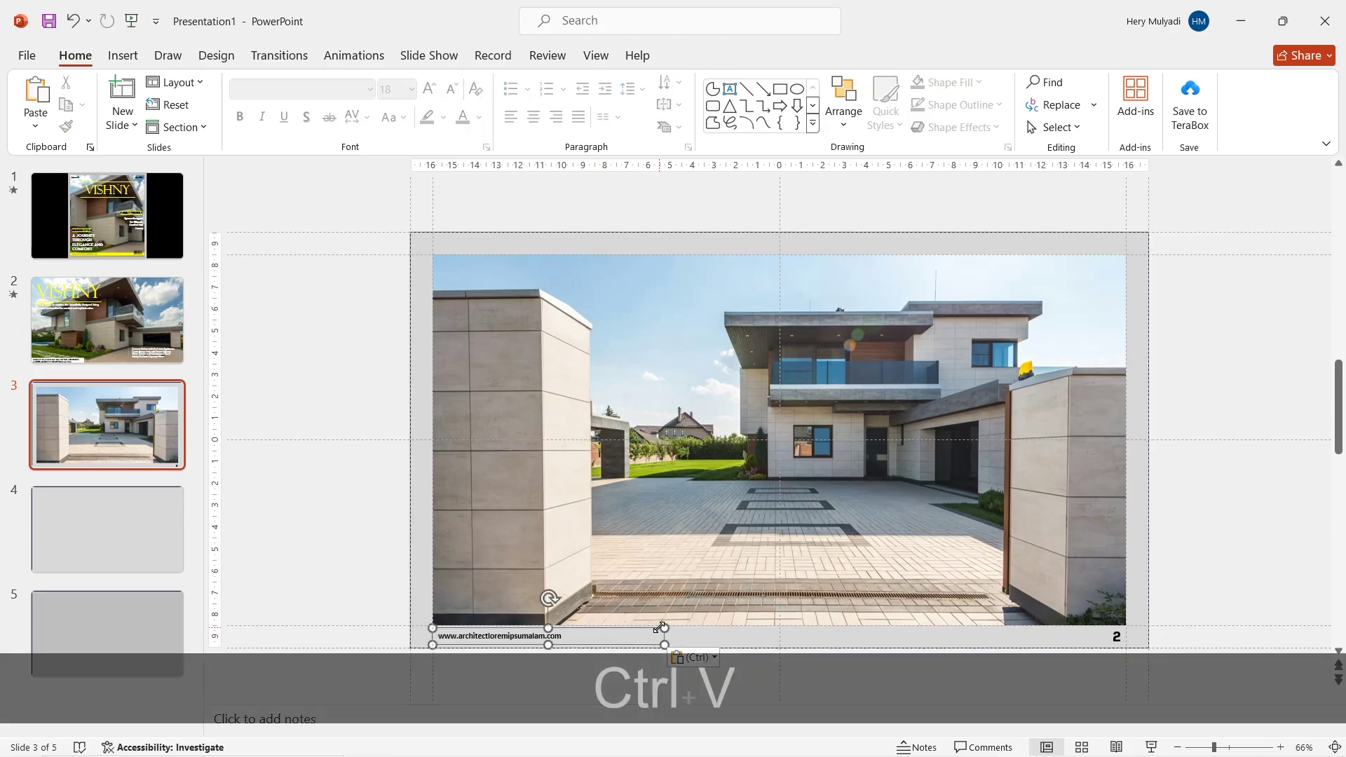
- Copy the website text and page number from slide 3 onto slides 4 and 5, and renumber slide 4 as 3
{"action": "left_click", "coordinate": [1117, 636], "text": "ctrl"}
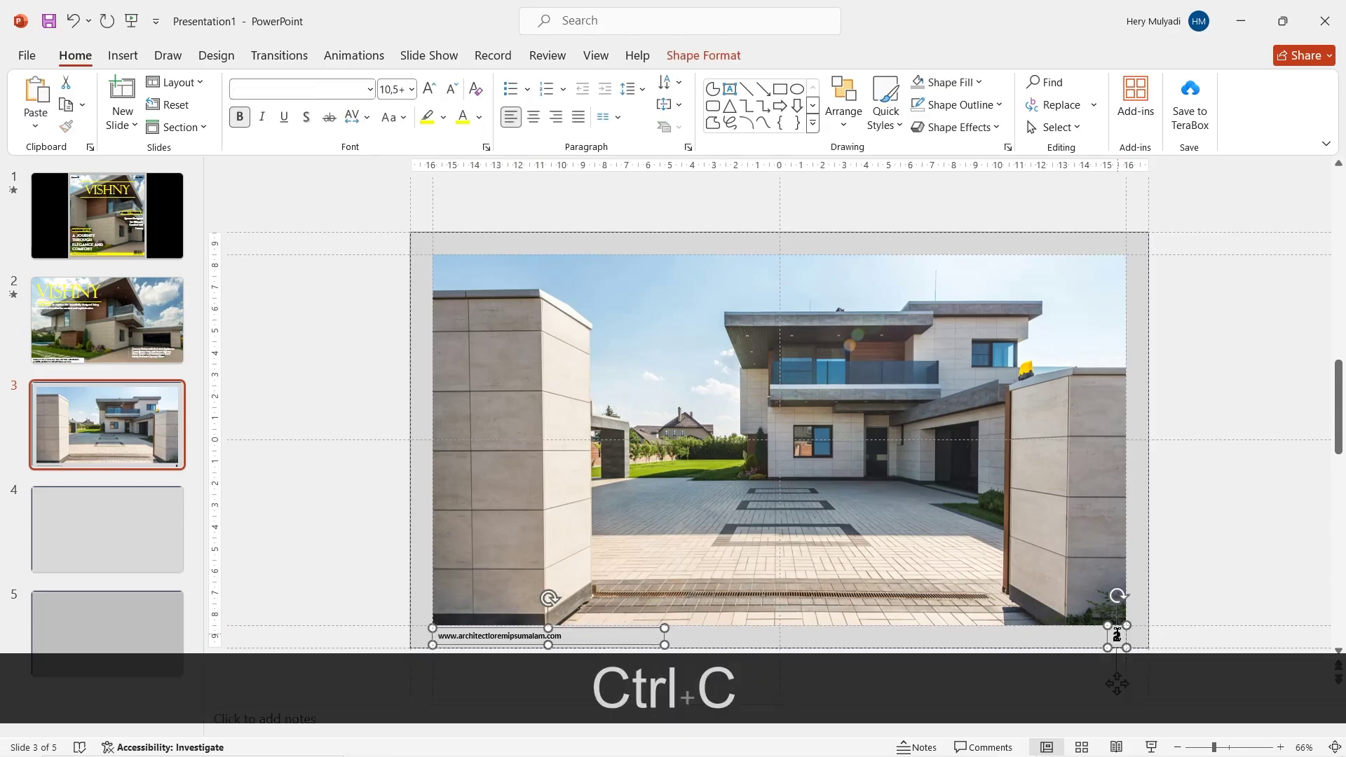
{"action": "key", "text": "Page_Down"}
{"action": "key", "text": "ctrl+v"}
{"action": "key", "text": "Page_Down"}
{"action": "key", "text": "ctrl+v"}
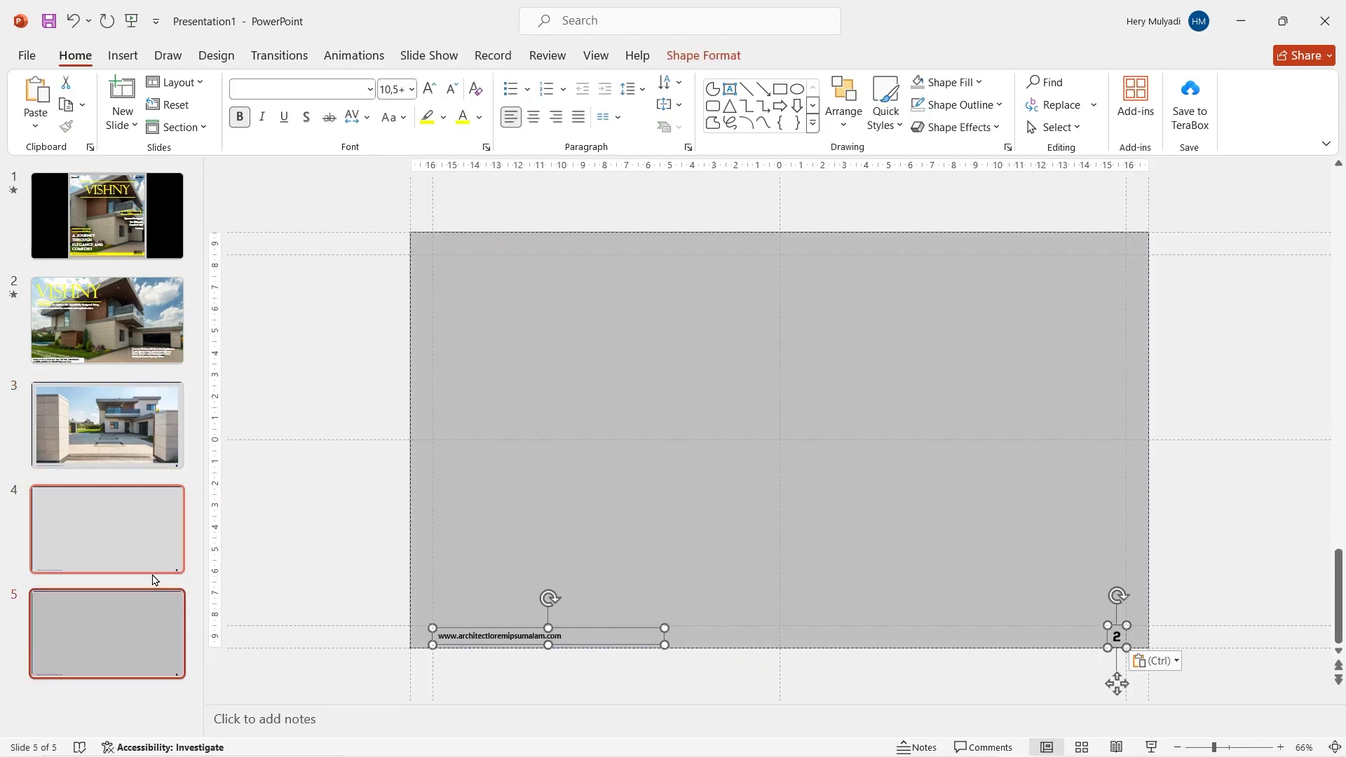
{"action": "key", "text": "Page_Up"}
- Draw a rectangle about 7.75 cm wide and 8.5 cm high over the left gate wall on slide 3 and fill it white
{"action": "left_click", "coordinate": [119, 444]}
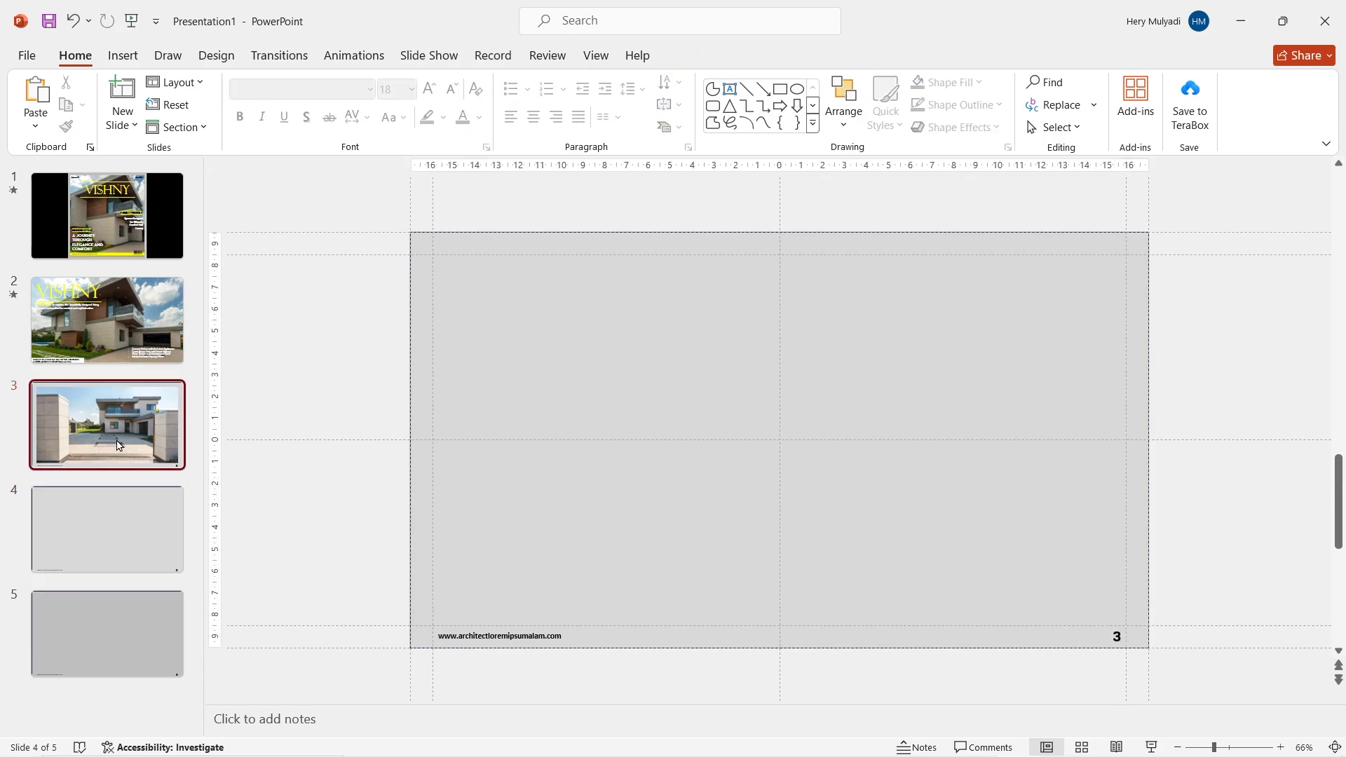
{"action": "left_click", "coordinate": [711, 416]}
{"action": "left_click", "coordinate": [122, 55]}
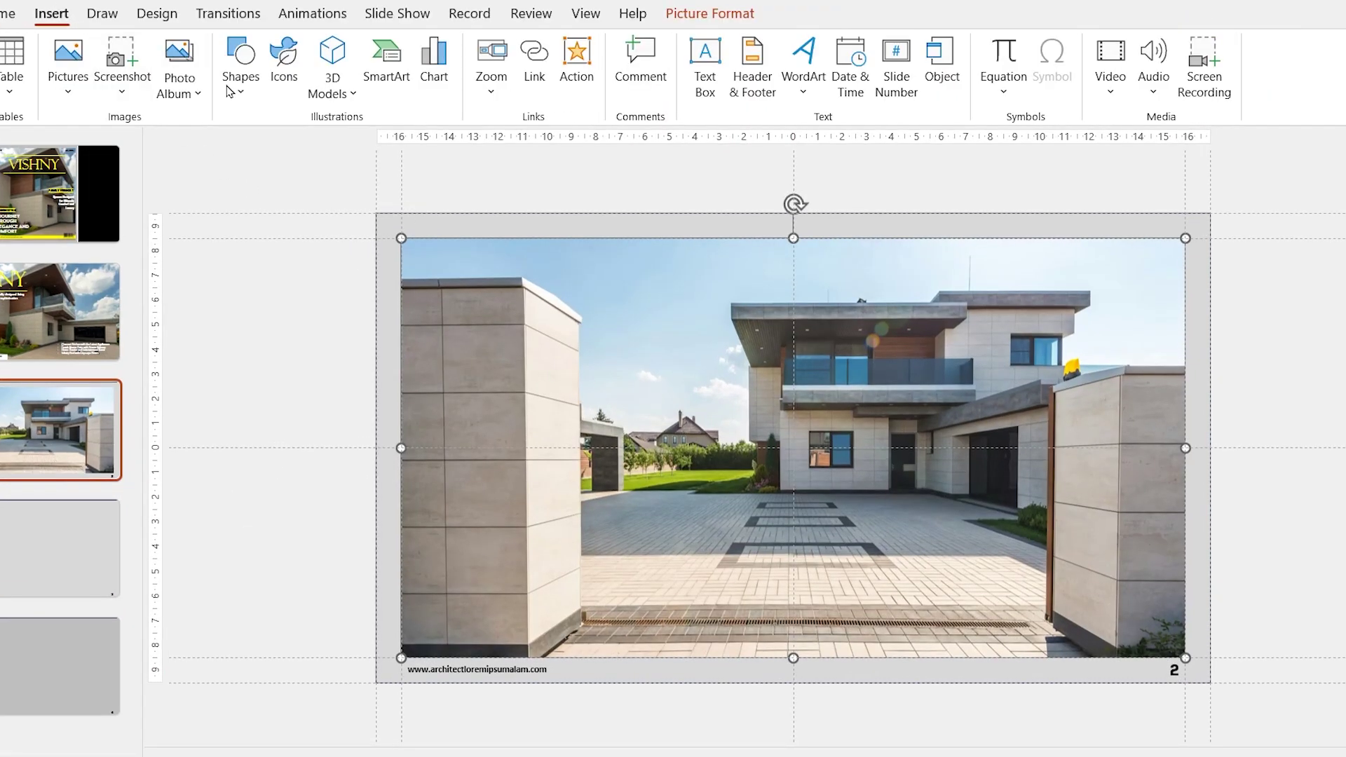
{"action": "left_click", "coordinate": [230, 91]}
{"action": "left_click", "coordinate": [241, 288]}
{"action": "left_click_drag", "start_coordinate": [438, 617], "coordinate": [631, 416]}
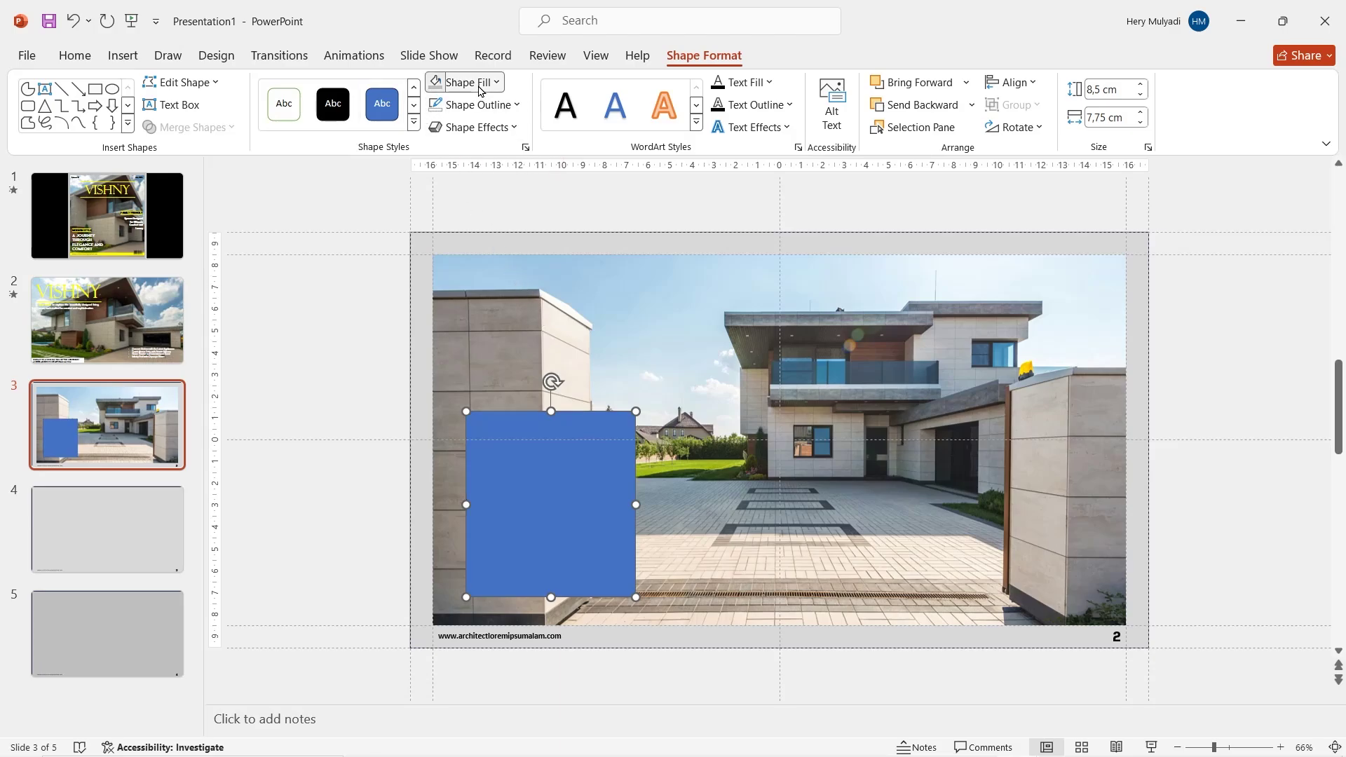
{"action": "left_click", "coordinate": [479, 83]}
{"action": "left_click", "coordinate": [444, 166]}
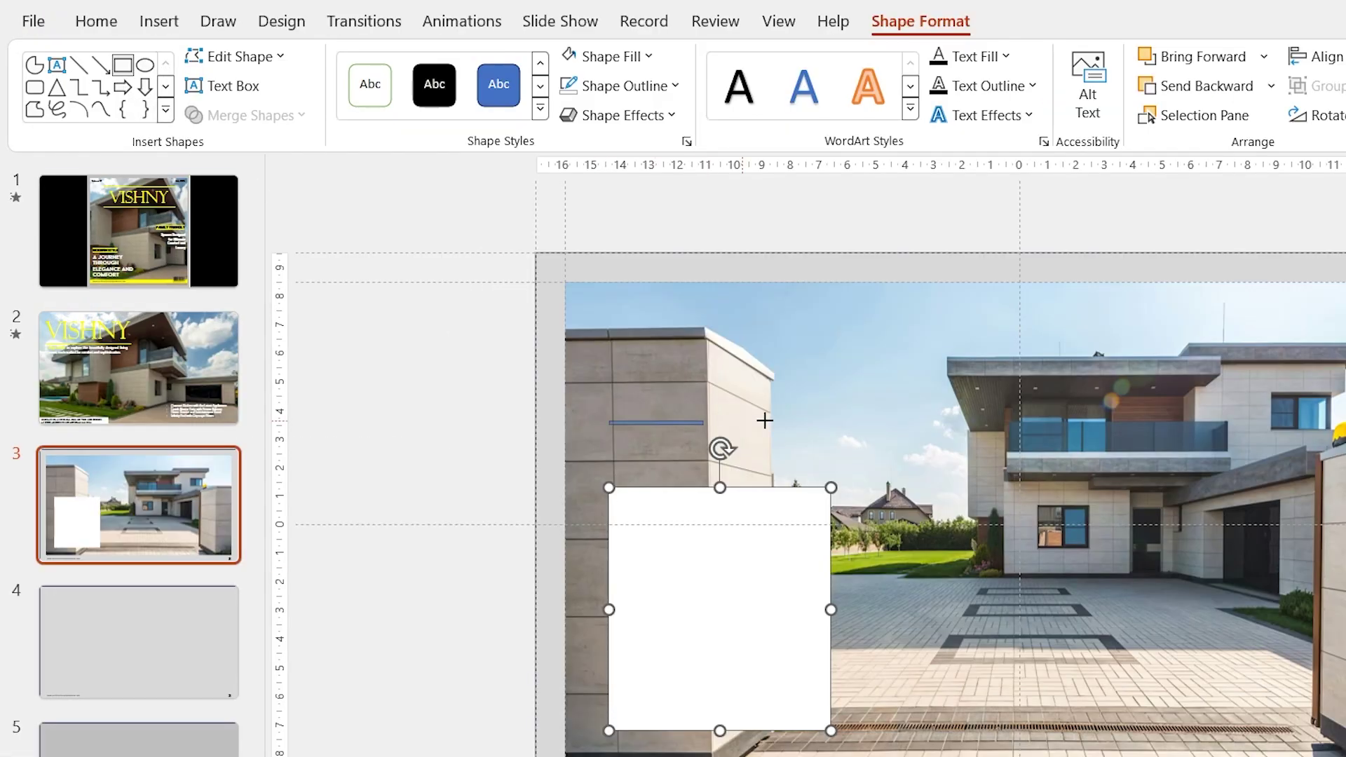
- Draw a yellow bar 7.75 cm wide and 0.5 cm high and place it along the white panel's top edge
{"action": "left_click_drag", "start_coordinate": [831, 440], "coordinate": [832, 441]}
{"action": "left_click", "coordinate": [606, 57]}
{"action": "left_click", "coordinate": [631, 315]}
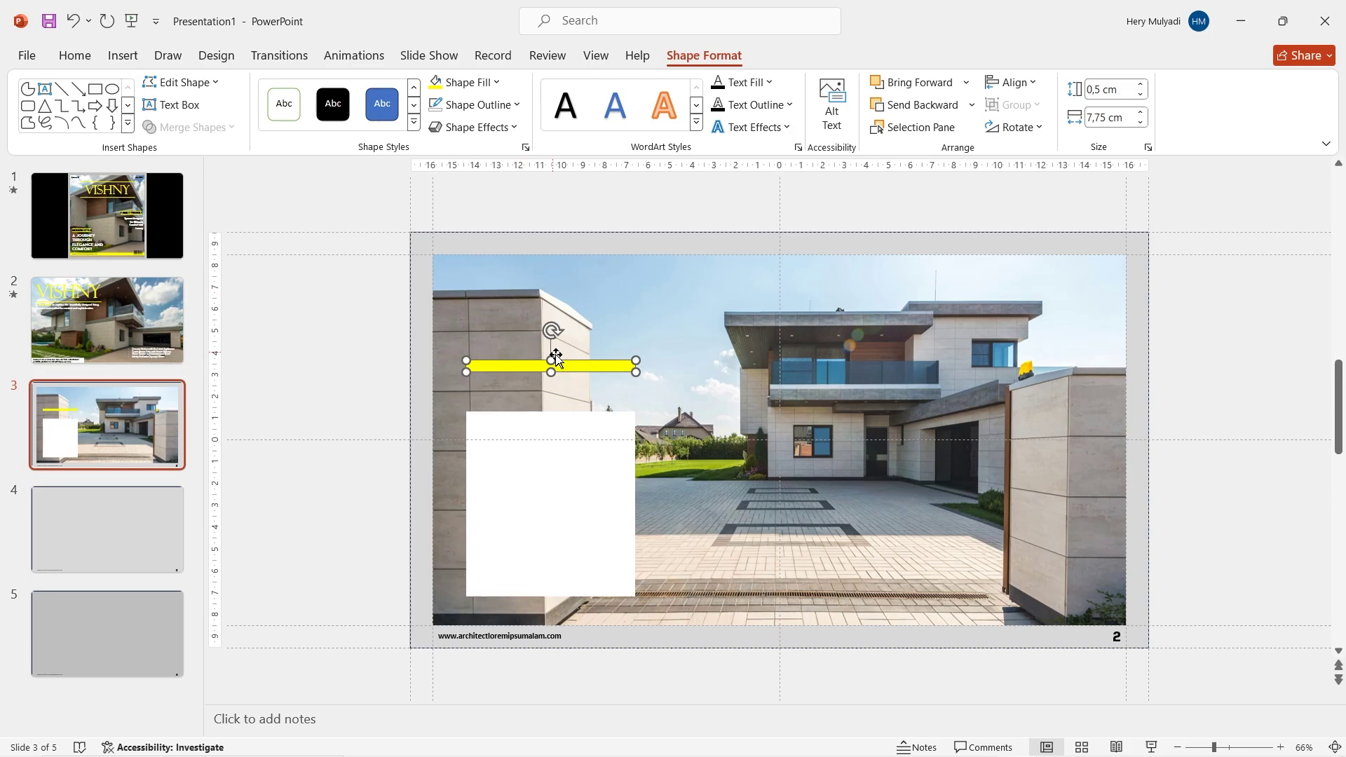
{"action": "left_click_drag", "start_coordinate": [723, 426], "coordinate": [751, 464]}
{"action": "left_click_drag", "start_coordinate": [574, 393], "coordinate": [575, 415]}
- Add the yellow heading "Welcome to Vishny House" above the panel and shift the white panel and yellow bar into line beneath it
{"action": "left_click", "coordinate": [122, 56]}
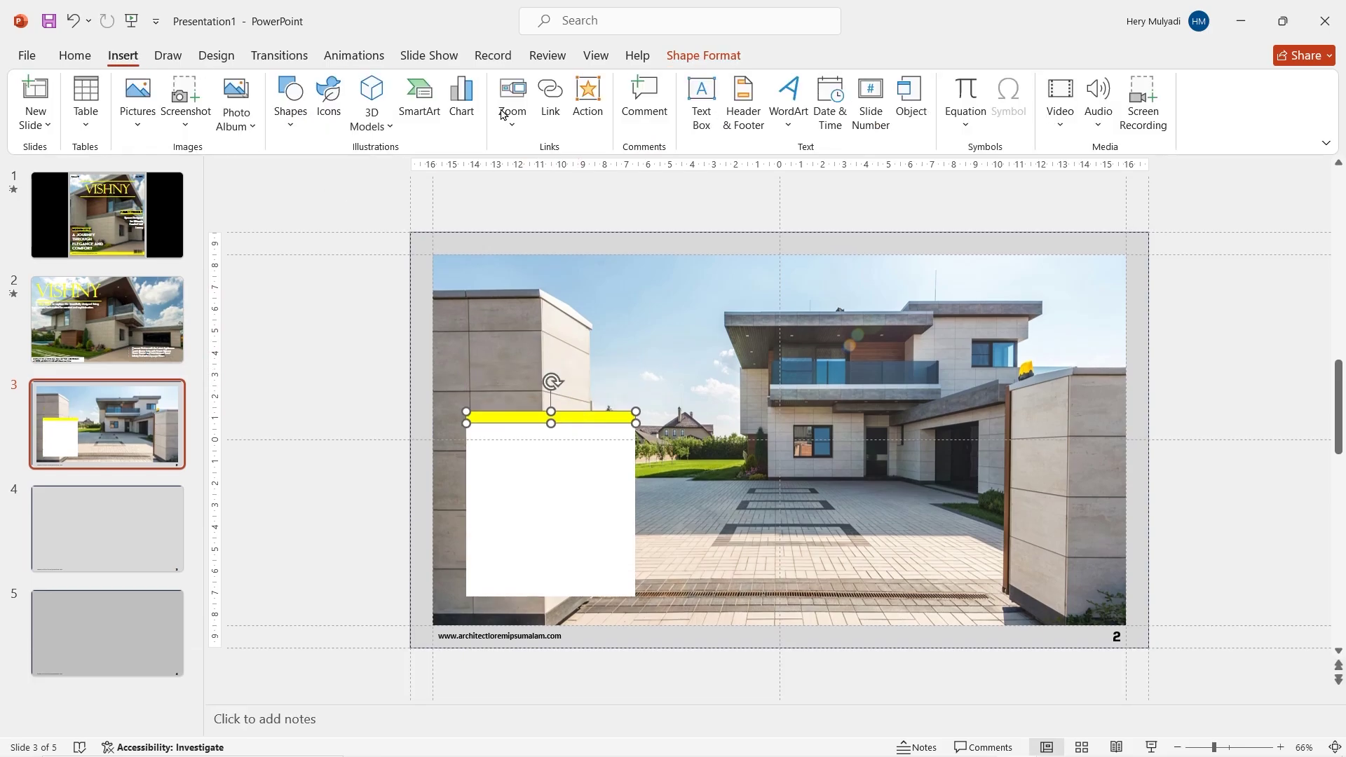
{"action": "left_click_drag", "start_coordinate": [456, 335], "coordinate": [655, 393]}
{"action": "type", "text": "Welcome to Vishny House"}
{"action": "left_click", "coordinate": [575, 442]}
{"action": "left_click", "coordinate": [570, 418], "text": "shift"}
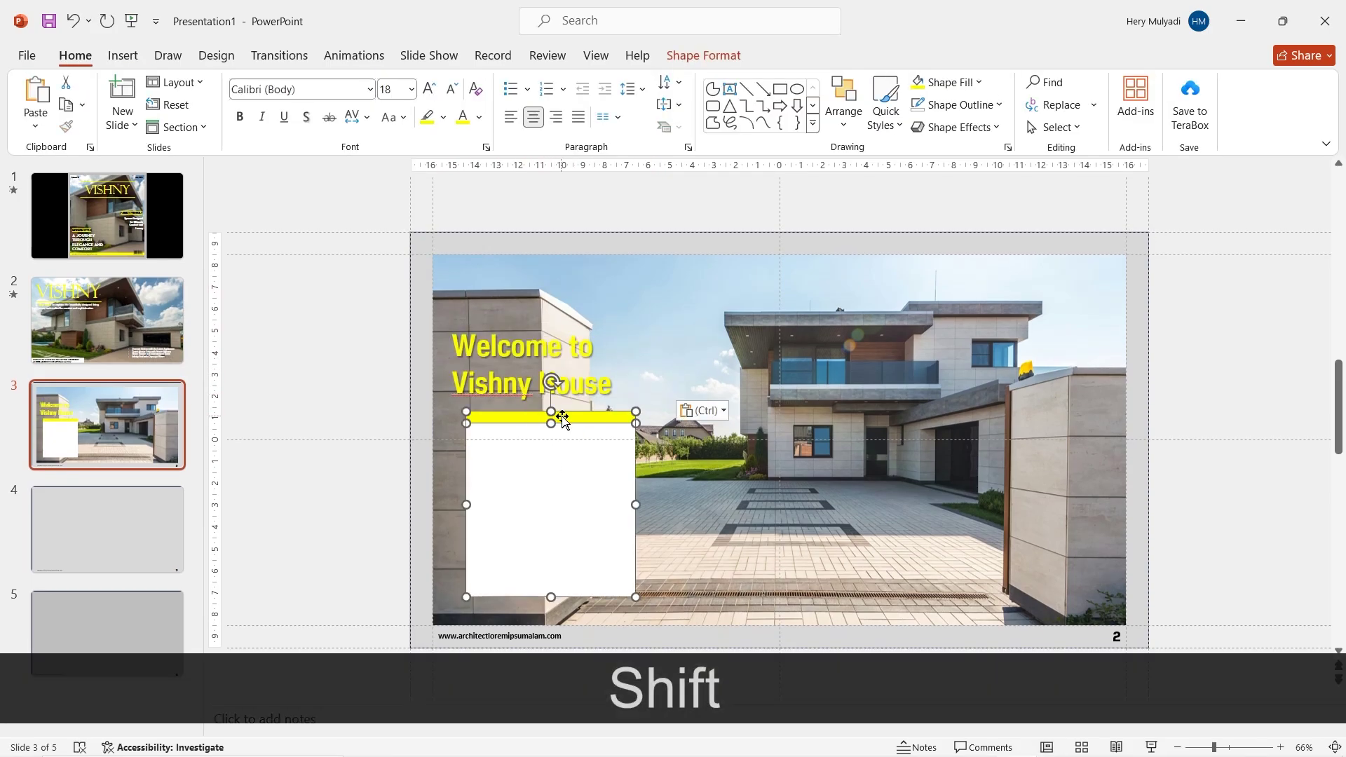
{"action": "left_click_drag", "start_coordinate": [571, 418], "coordinate": [559, 418]}
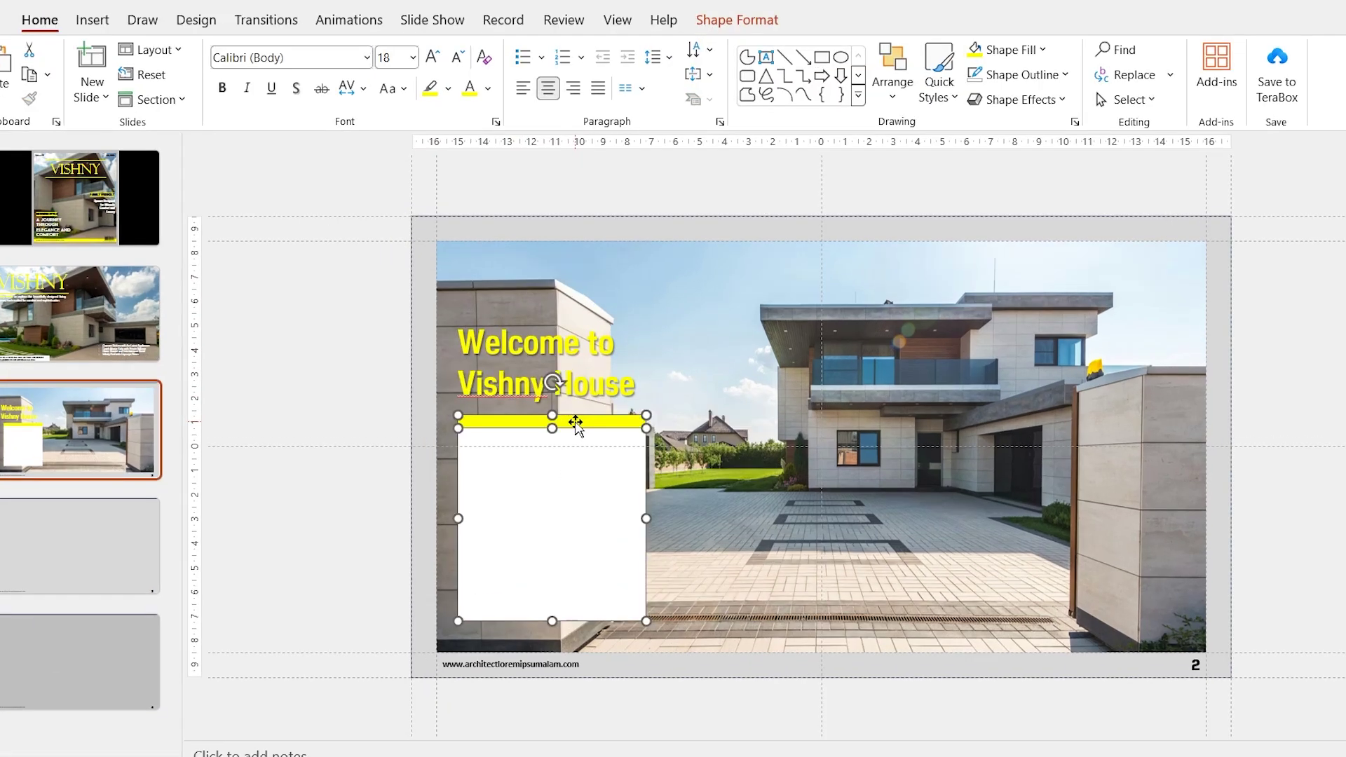
- Add the body text beginning "A stunning example of modern elegance and sophisticated design. Built in 2020" on the white panel
{"action": "left_click", "coordinate": [93, 20]}
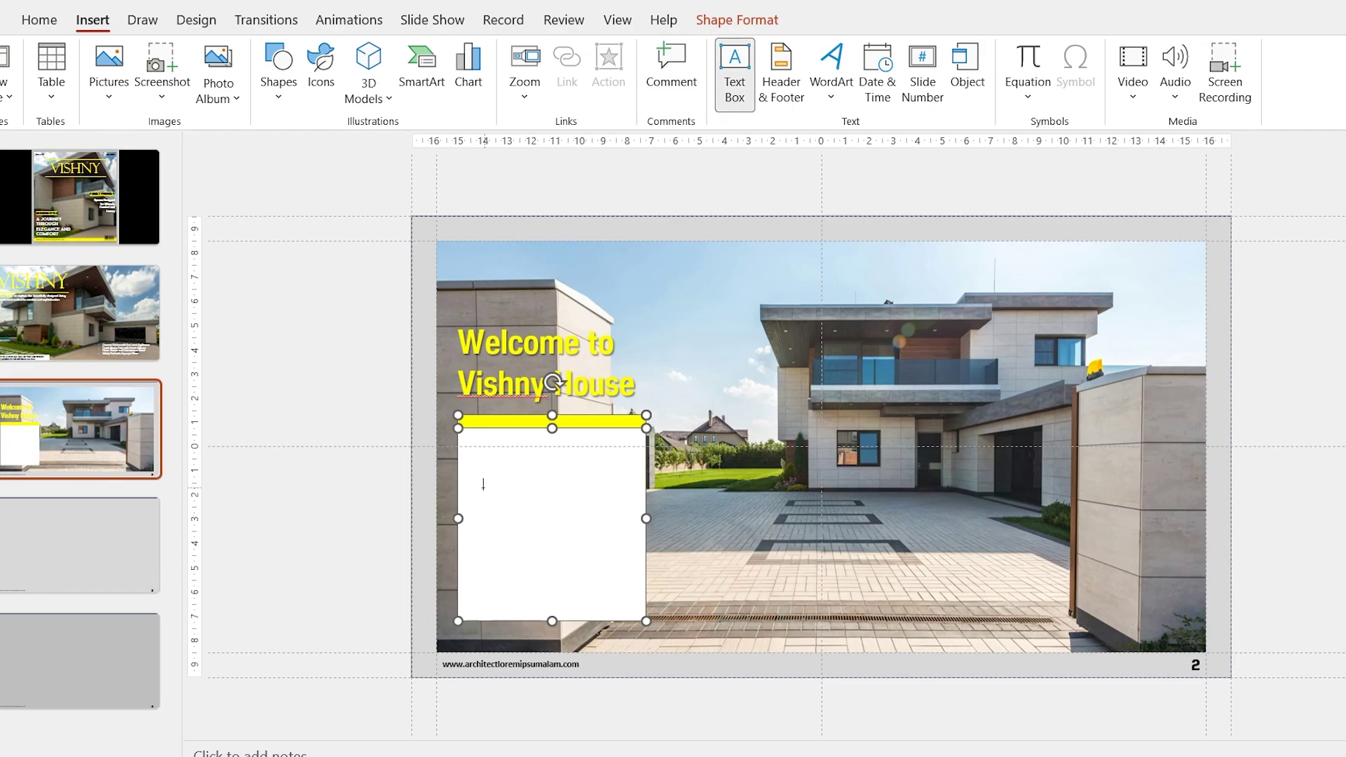
{"action": "left_click_drag", "start_coordinate": [460, 435], "coordinate": [635, 606]}
{"action": "type", "text": "A stunning example of modern elegance and sophisticated design. Built in 2020, this architectural masterpiece seamlessly blends contemporary aesthetics with functional living spaces. Designed with meticulous attention to detail, Vishny House features open floor plans, state-of-the-art amenities, and sustainable materials, making it a model of modern luxury. Whether you are captivated by its sleek lines, abundant natural light, or the seamless integration of indoor and outdoor spaces, Vishny House offers a unique and inspiring living experience."}
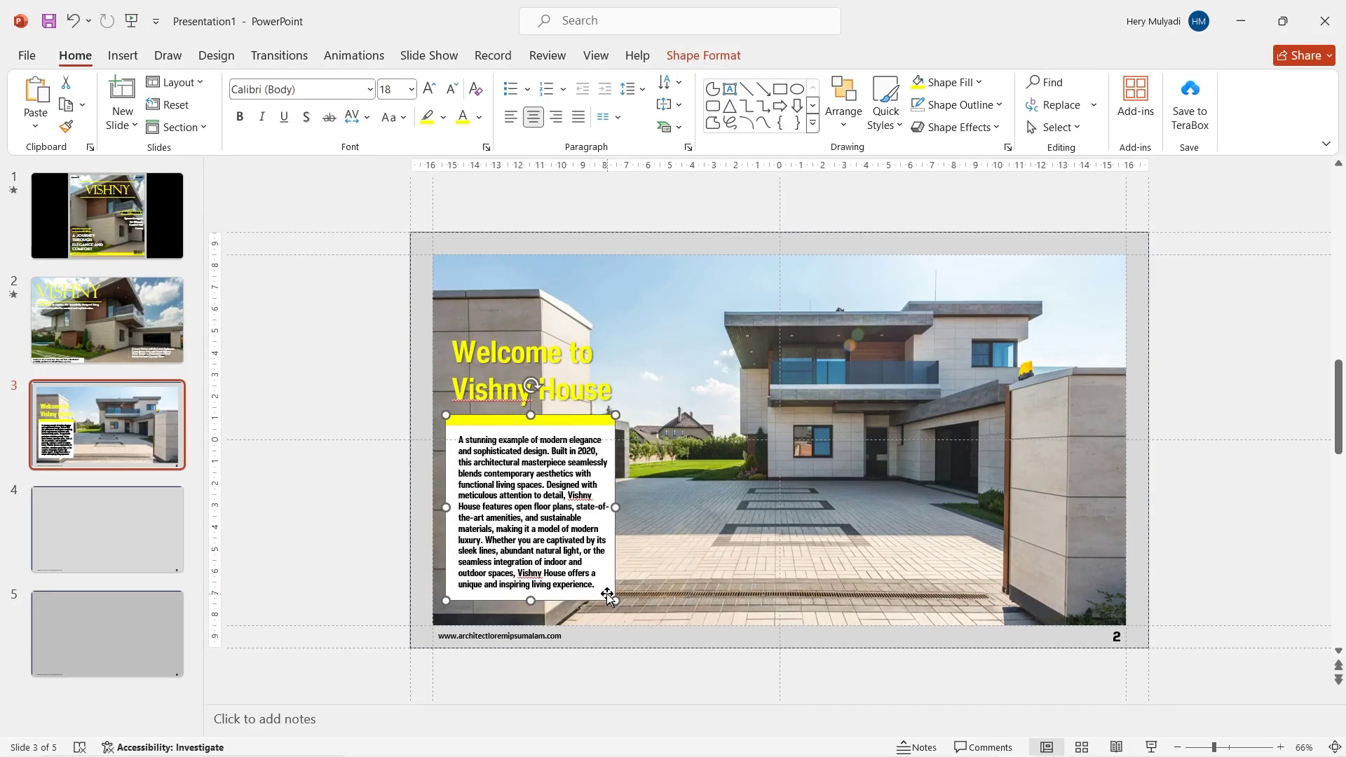
- Set the white panel's fill transparency to 30%
{"action": "right_click", "coordinate": [608, 594]}
{"action": "left_click", "coordinate": [662, 552]}
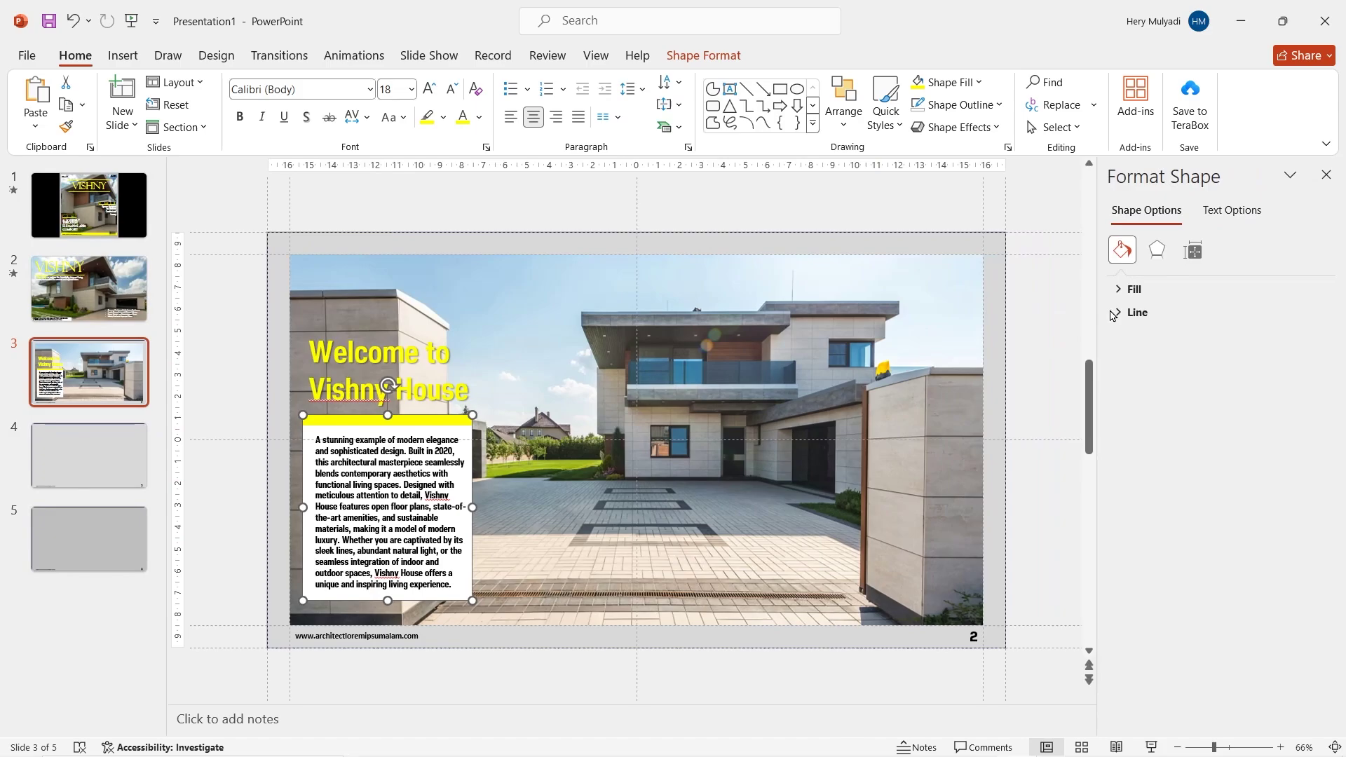
{"action": "left_click", "coordinate": [1131, 289]}
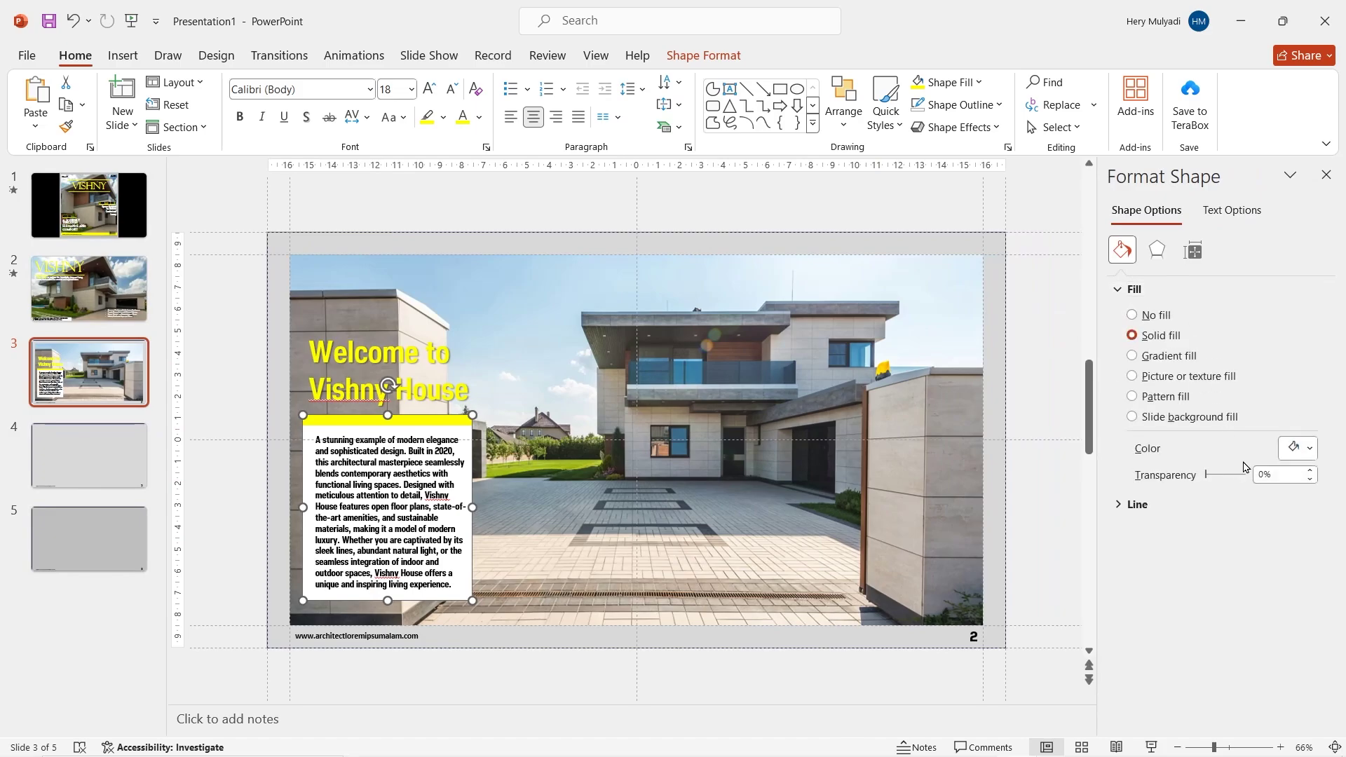
{"action": "left_click", "coordinate": [1265, 475]}
{"action": "type", "text": "30"}
{"action": "key", "text": "Return"}
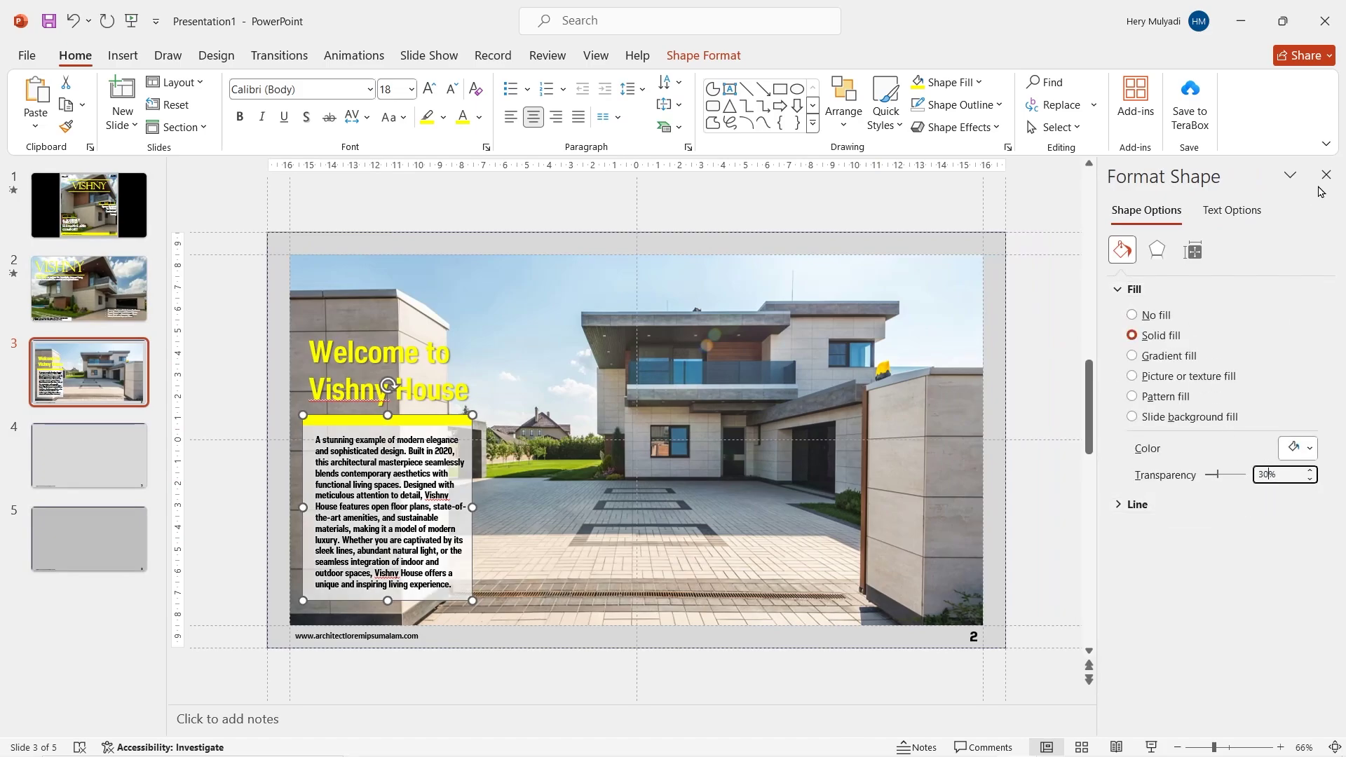
{"action": "left_click", "coordinate": [1326, 175]}
- Apply the Page Curl transition to slides 3, 4 and 5
{"action": "left_click", "coordinate": [685, 517]}
{"action": "left_click", "coordinate": [132, 622], "text": "shift"}
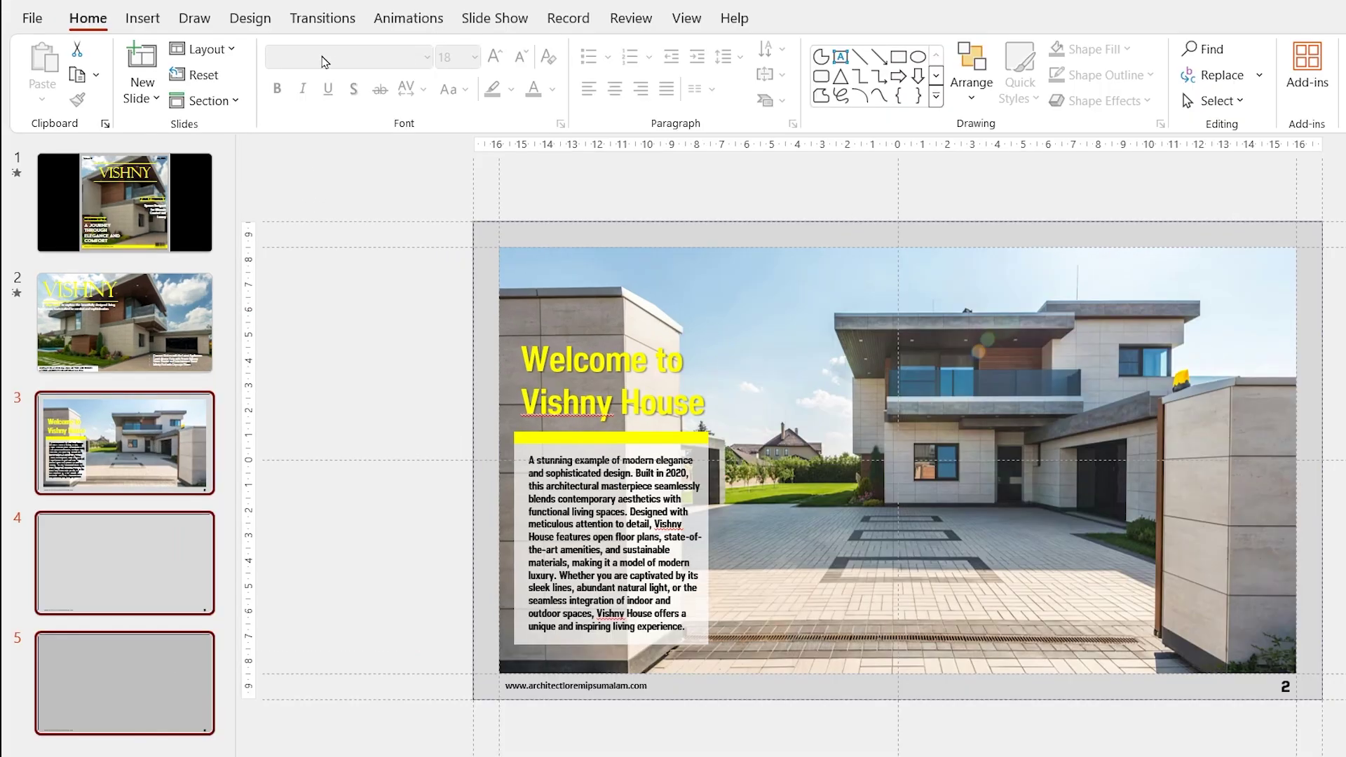
{"action": "left_click", "coordinate": [280, 58]}
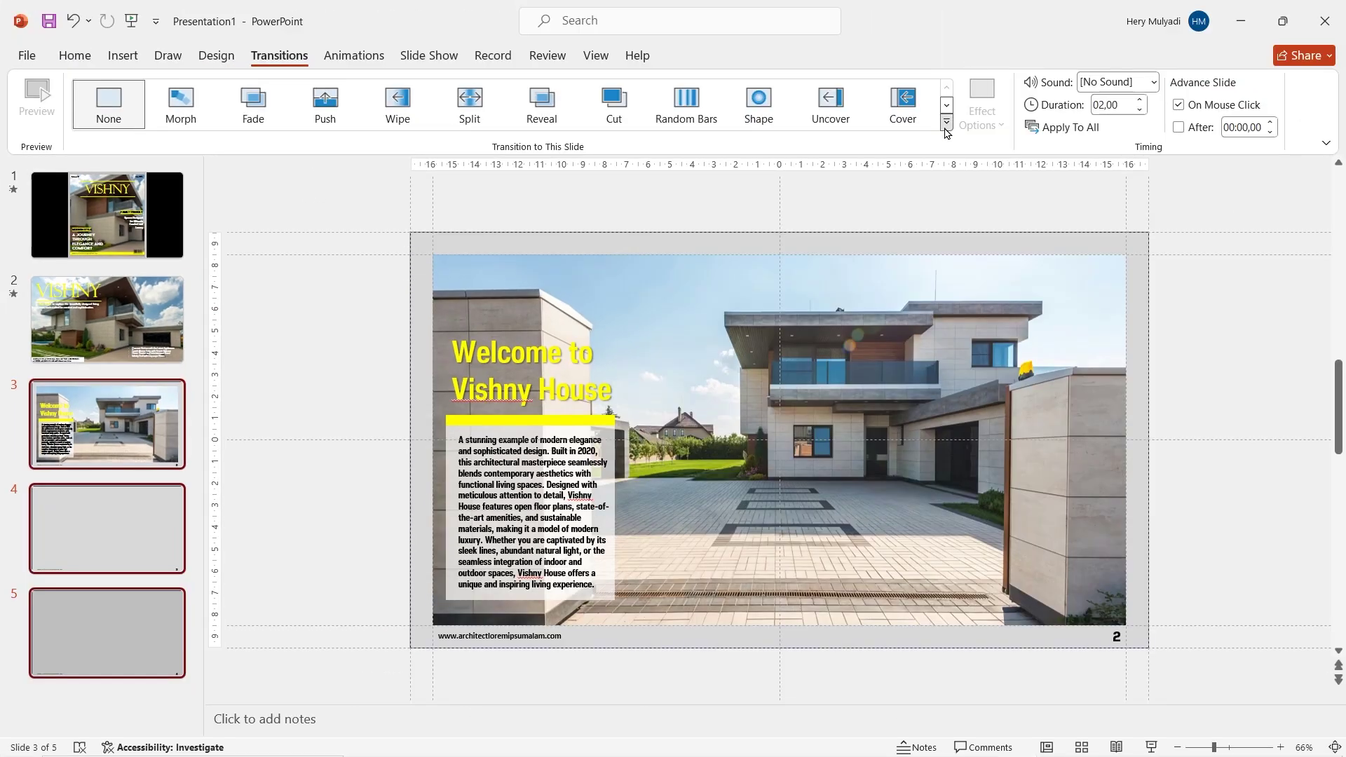
{"action": "left_click", "coordinate": [947, 123]}
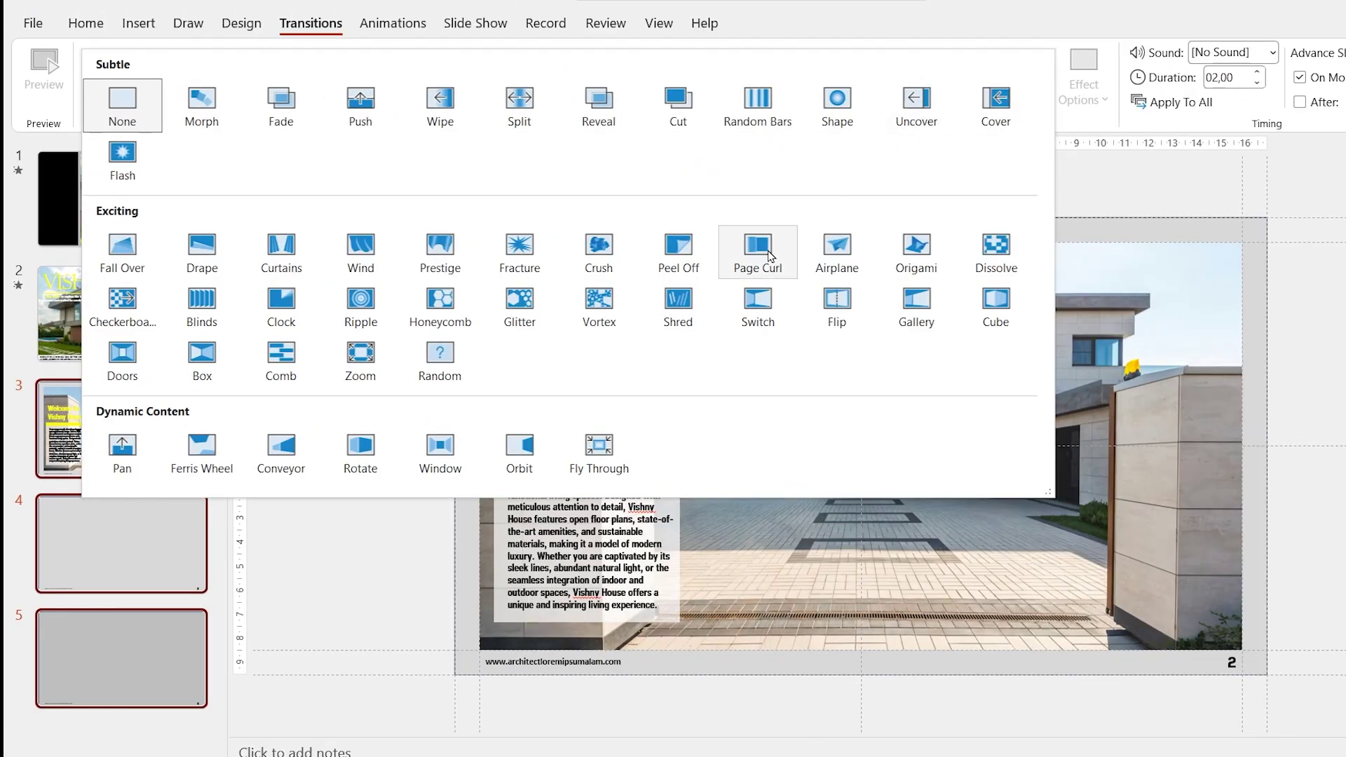
{"action": "left_click", "coordinate": [684, 270]}
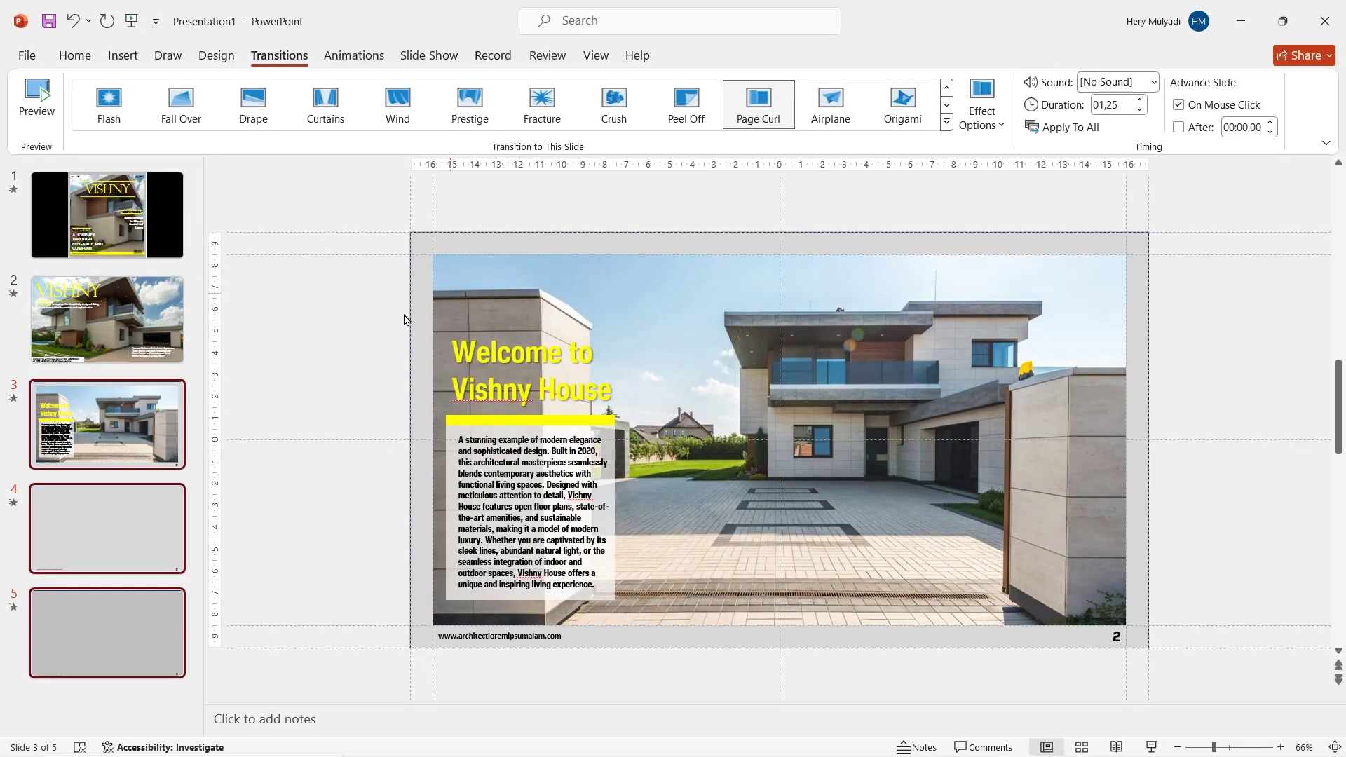
- Insert the photo of the house with the pool and lawn path from the device onto slide 4
{"action": "left_click", "coordinate": [153, 510]}
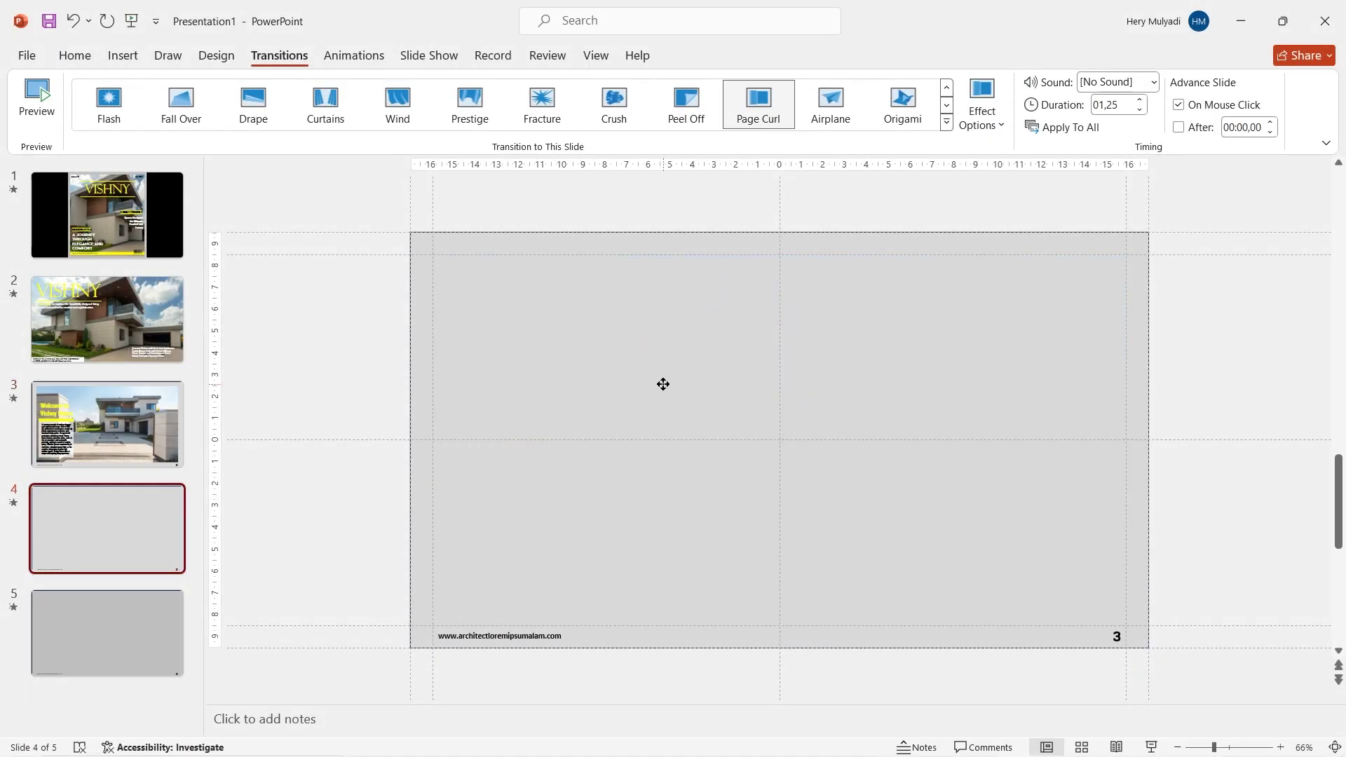
{"action": "left_click", "coordinate": [123, 56]}
{"action": "left_click", "coordinate": [138, 105]}
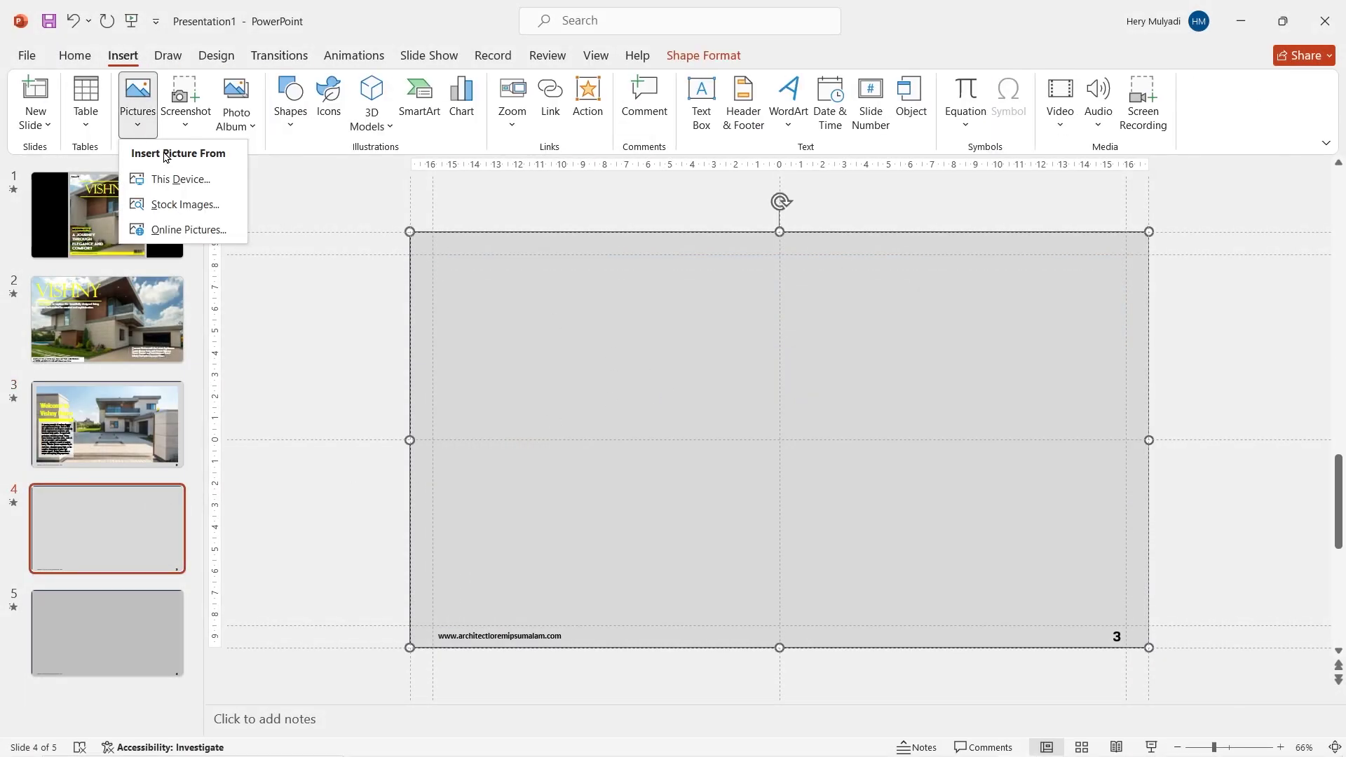
{"action": "left_click", "coordinate": [172, 179]}
{"action": "double_click", "coordinate": [399, 167]}
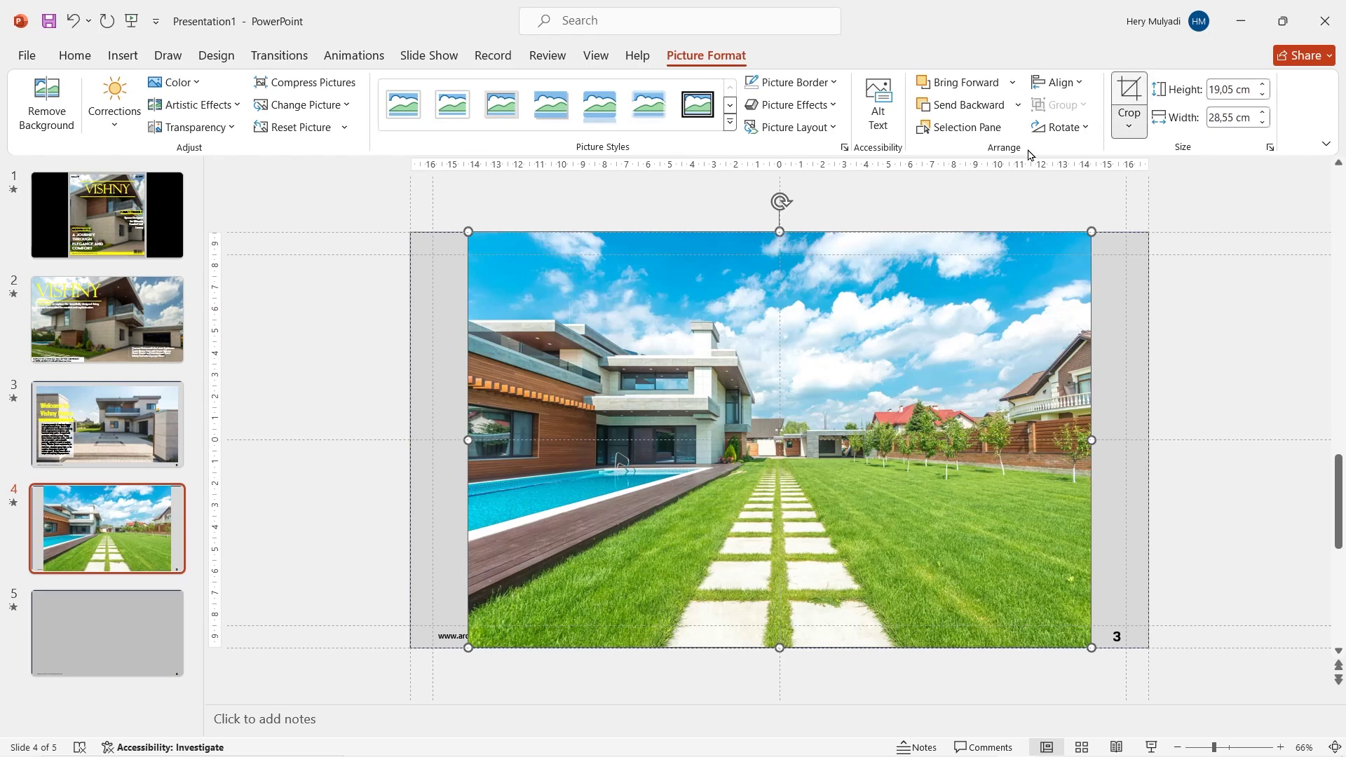
- Crop the pool photo to the margin guides at 31.8 × 17 cm and make the picture fill the crop area
{"action": "left_click_drag", "start_coordinate": [779, 234], "coordinate": [780, 256]}
{"action": "left_click_drag", "start_coordinate": [798, 643], "coordinate": [771, 623]}
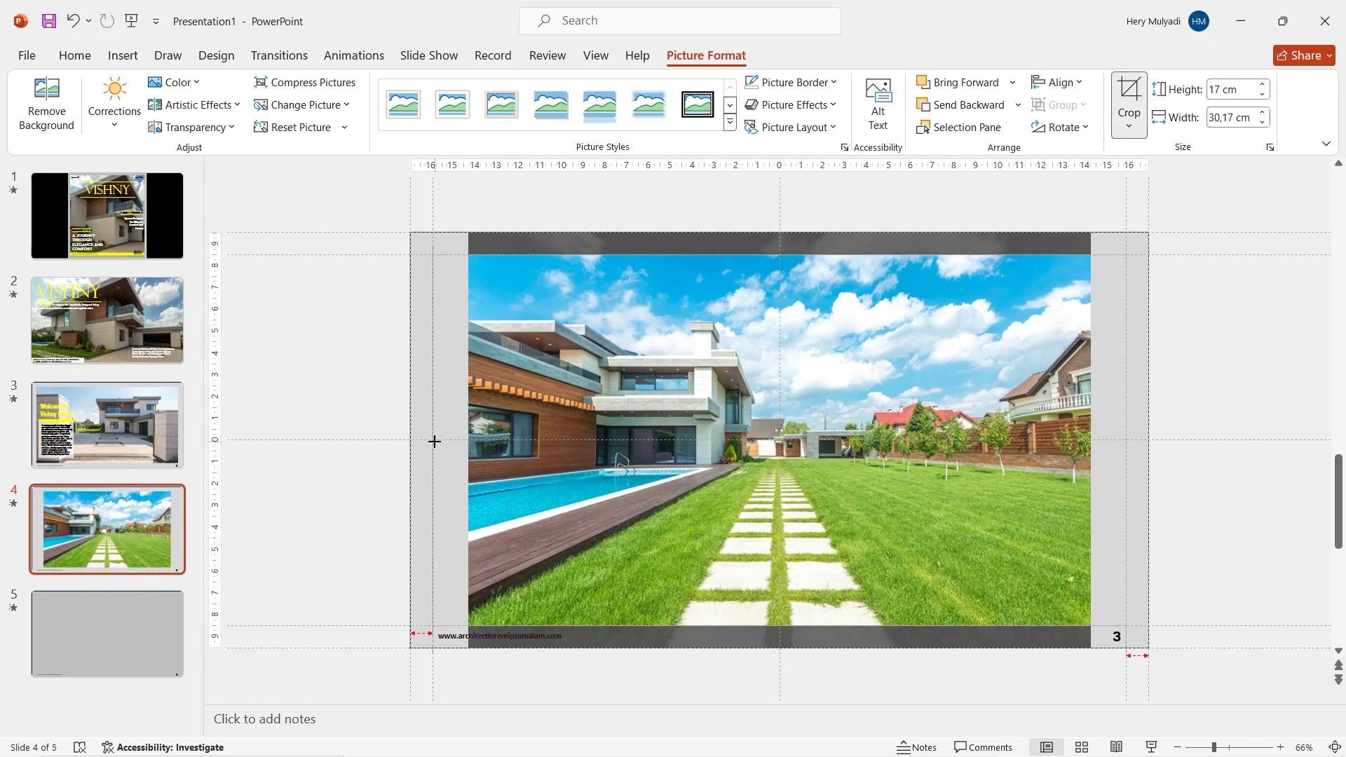
{"action": "left_click", "coordinate": [1129, 132]}
{"action": "left_click", "coordinate": [1145, 232]}
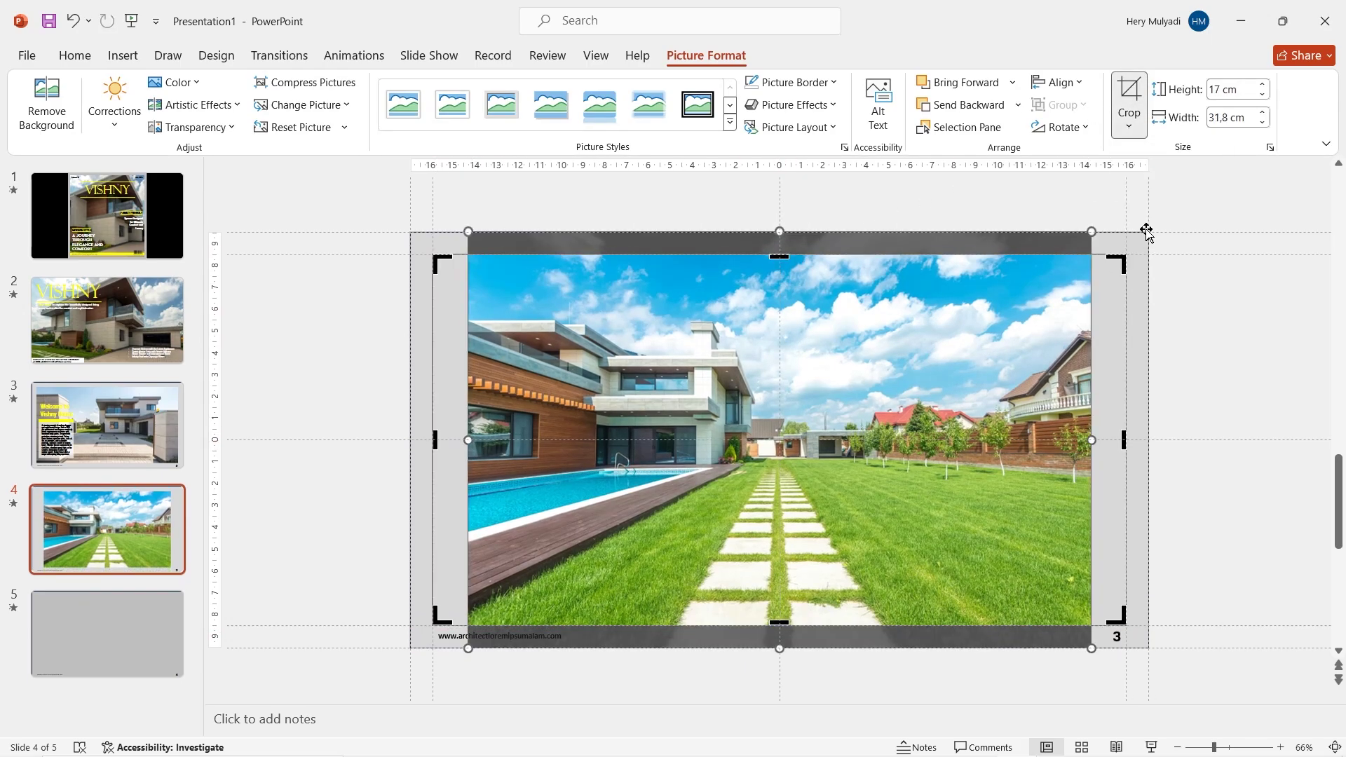
{"action": "left_click", "coordinate": [1146, 231]}
- Draw a 31.8 × 3.3 cm rectangle across the bottom of the pool photo on slide 4 and fill it gold
{"action": "left_click", "coordinate": [124, 56]}
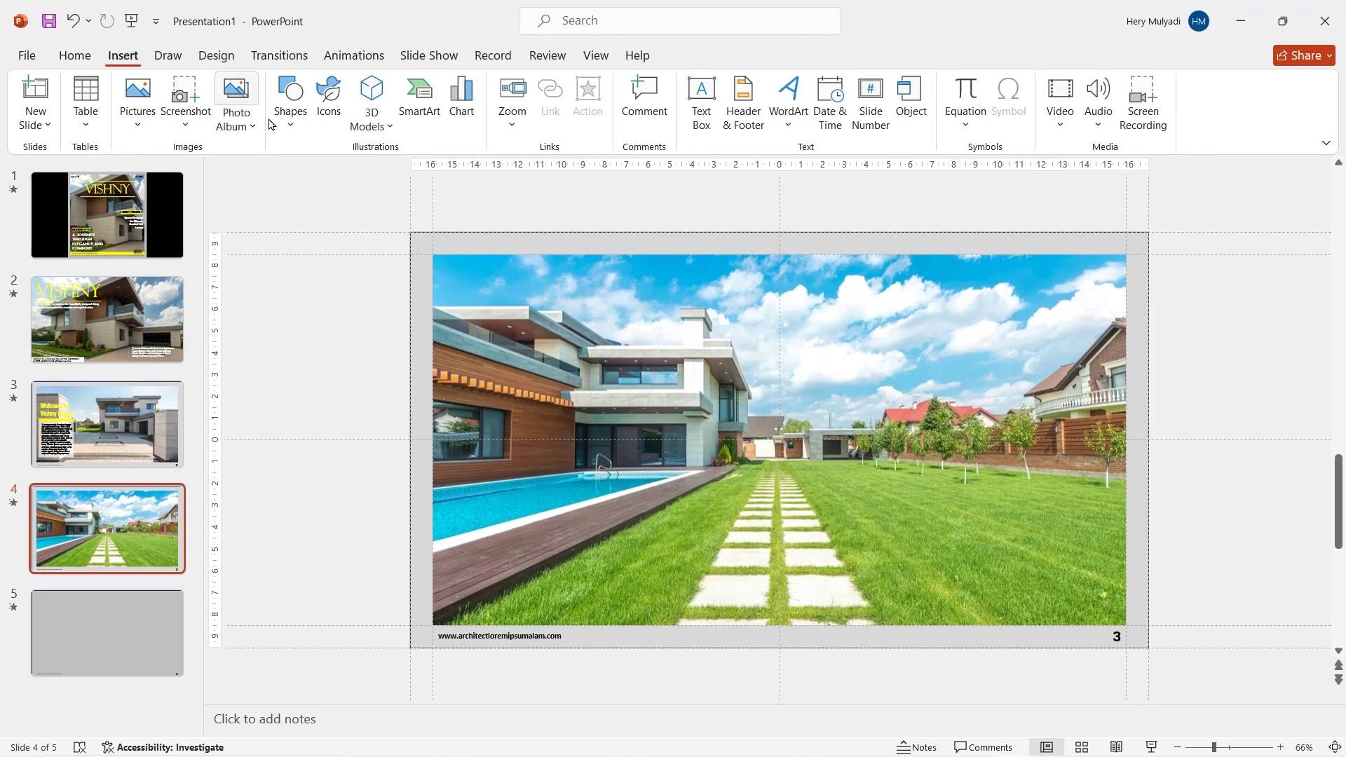
{"action": "left_click", "coordinate": [290, 101]}
{"action": "left_click", "coordinate": [353, 197]}
{"action": "left_click_drag", "start_coordinate": [430, 545], "coordinate": [1127, 626]}
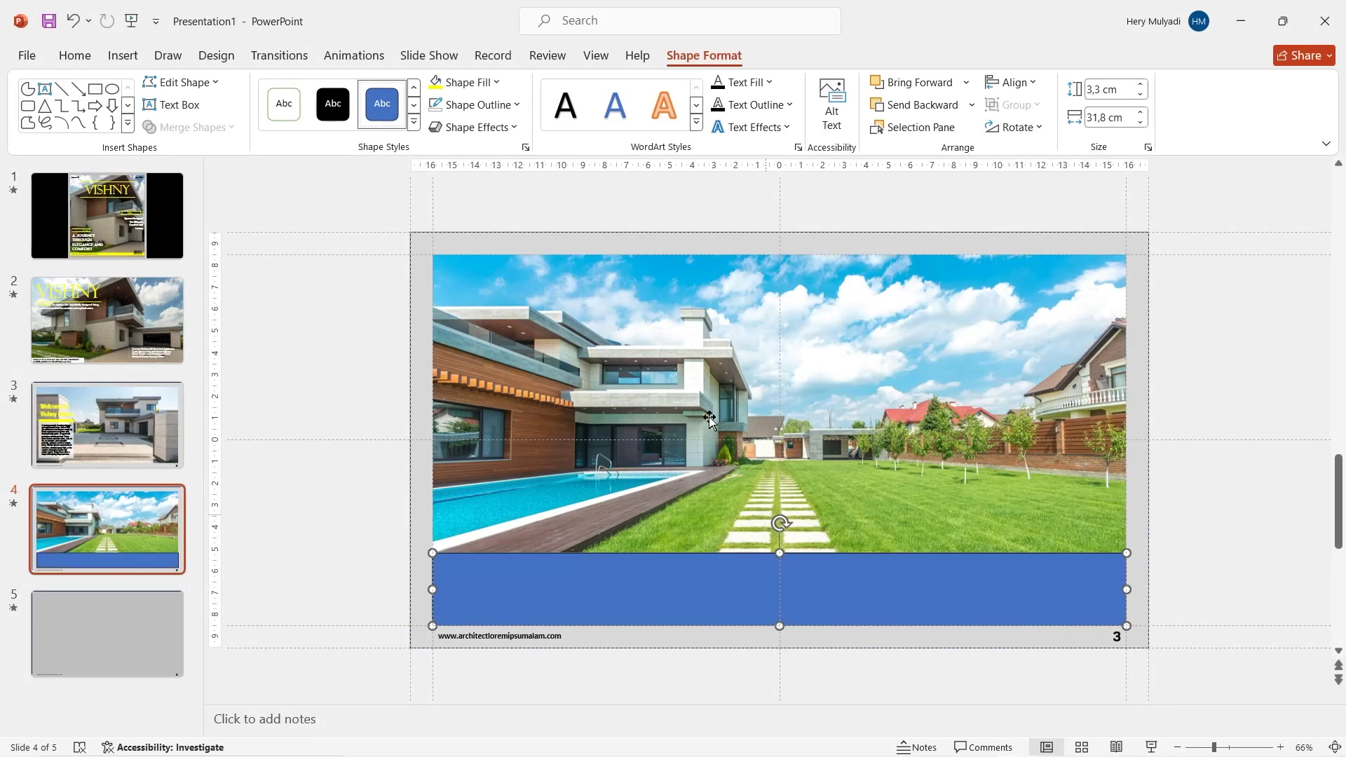
{"action": "left_click", "coordinate": [463, 82]}
{"action": "left_click", "coordinate": [465, 284]}
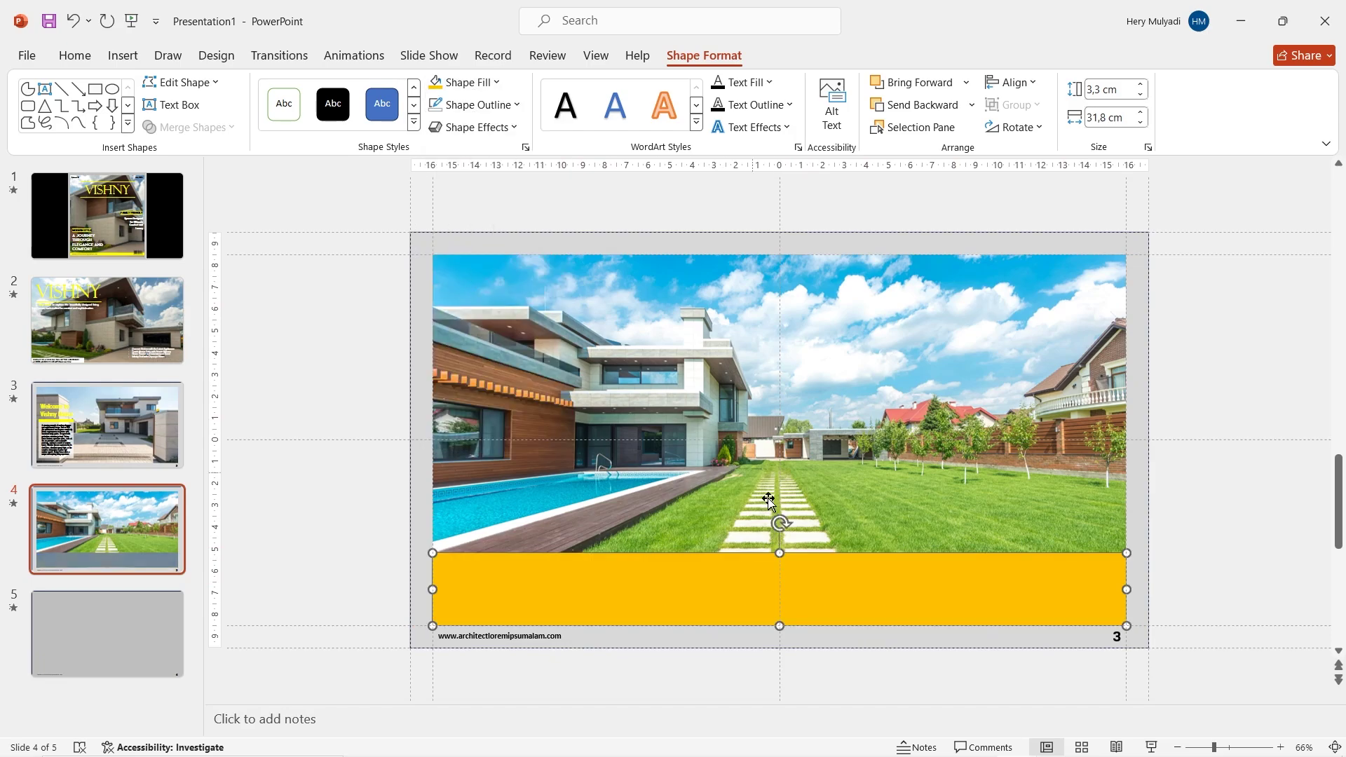
{"action": "left_click", "coordinate": [803, 575]}
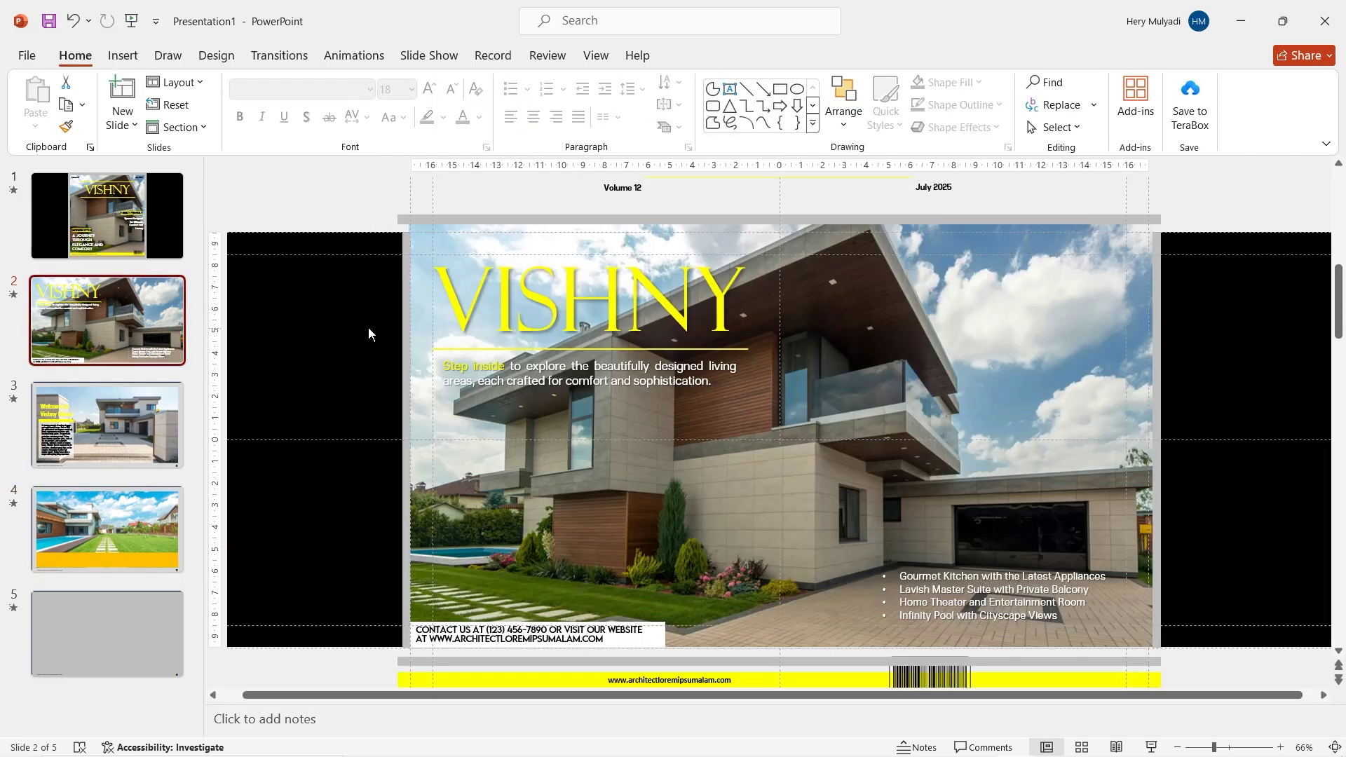
- Copy the VISHNY title from slide 2 and paste it onto slide 4
{"action": "left_click", "coordinate": [522, 287]}
{"action": "left_click", "coordinate": [522, 244]}
{"action": "key", "text": "ctrl+c"}
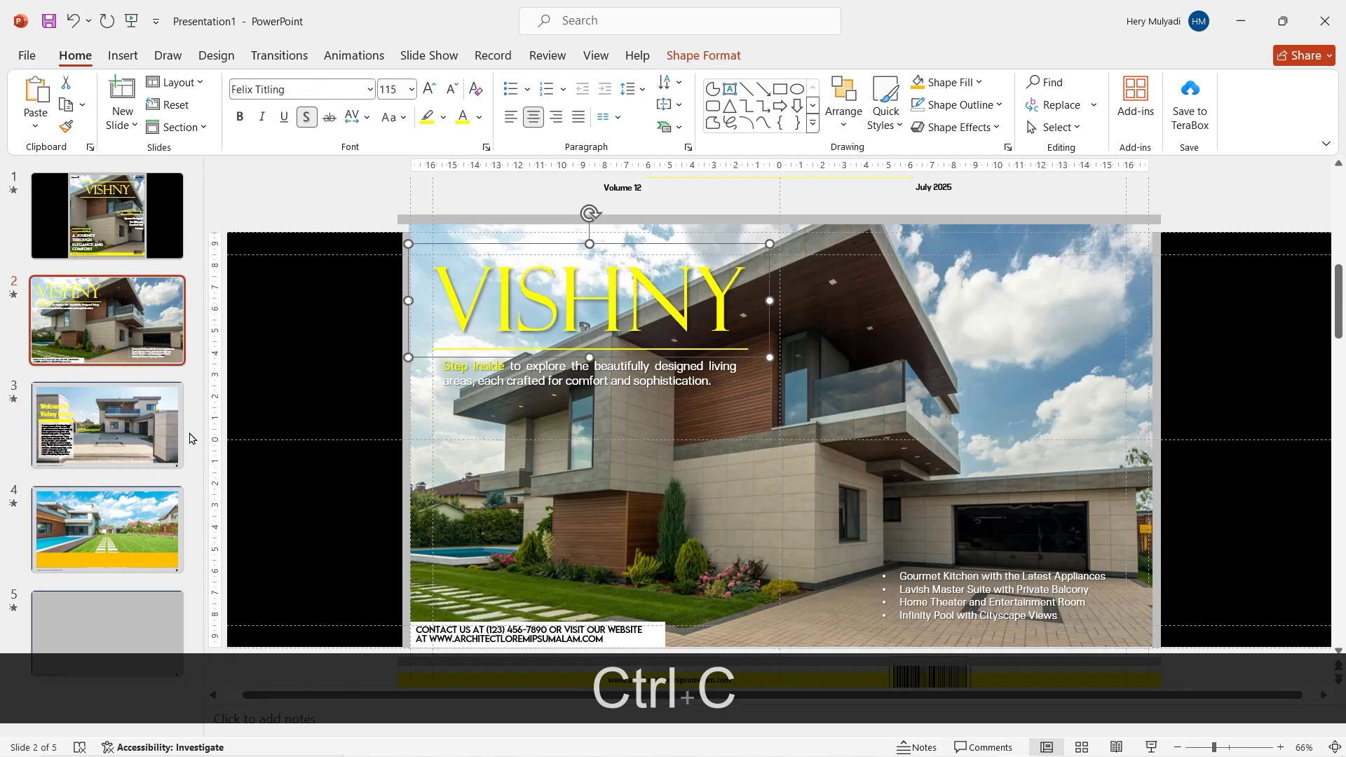
{"action": "left_click", "coordinate": [171, 494]}
{"action": "key", "text": "ctrl+v"}
- Reduce the pasted title on slide 4 to 80 pt, change its text to OUTDOOR and position it just inside the photo's upper-left corner
{"action": "double_click", "coordinate": [568, 331]}
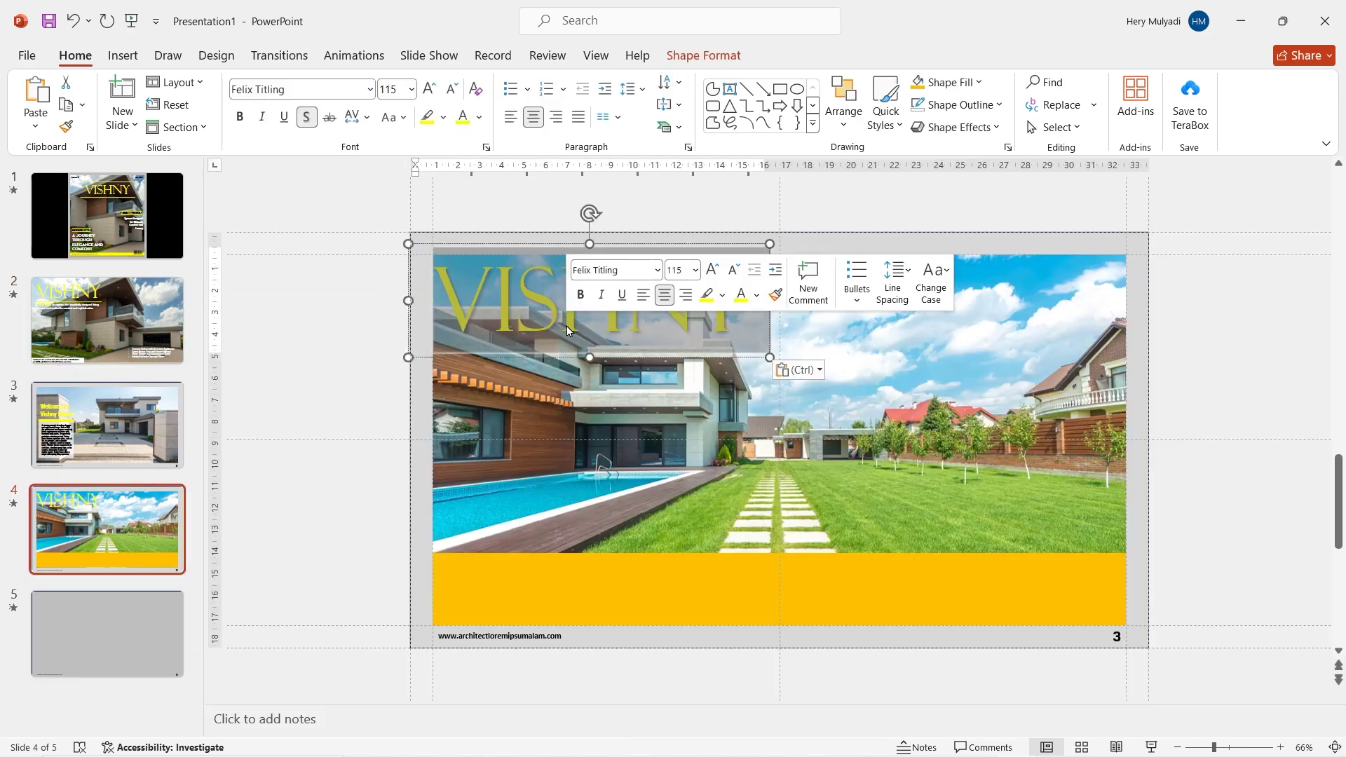
{"action": "left_click", "coordinate": [734, 274]}
{"action": "left_click", "coordinate": [733, 273]}
{"action": "left_click", "coordinate": [734, 273]}
{"action": "type", "text": "OUTDOOR"}
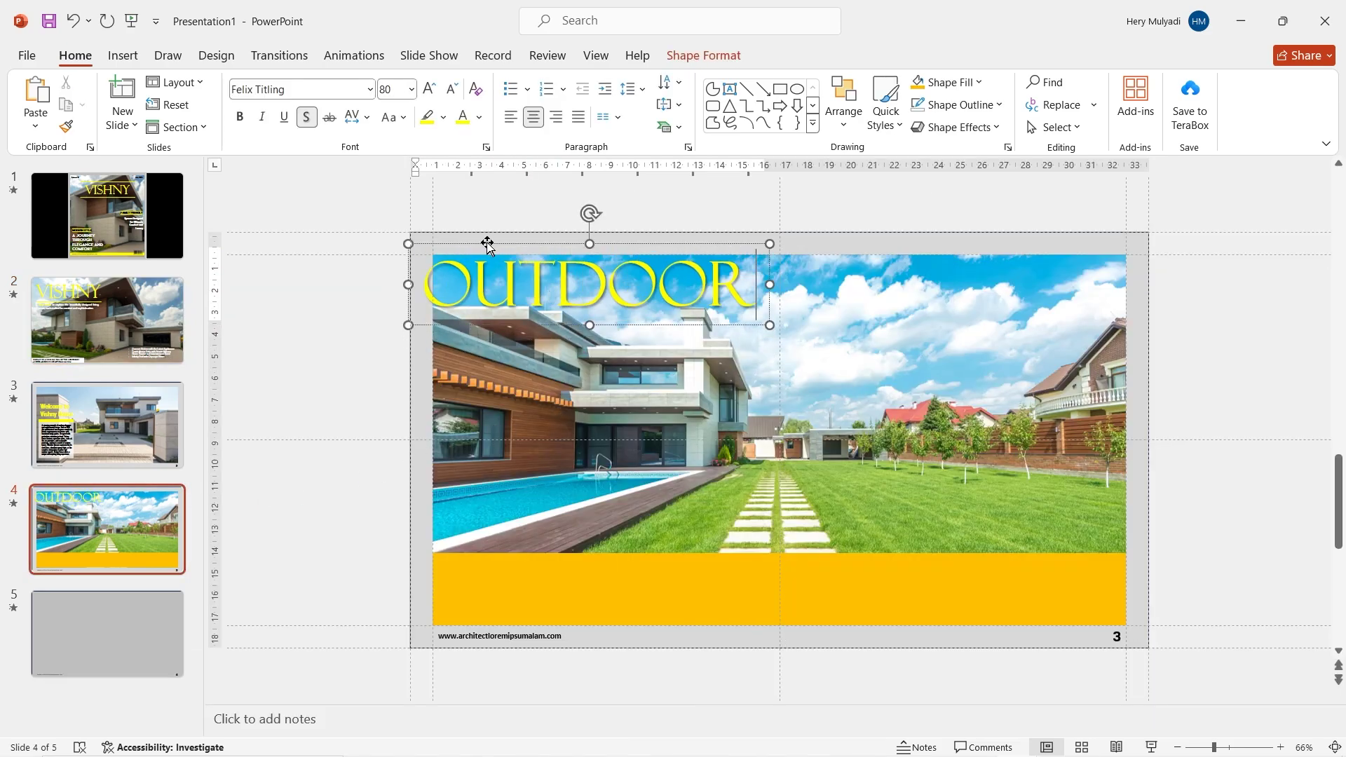
{"action": "left_click_drag", "start_coordinate": [551, 244], "coordinate": [581, 260]}
- Add a text box across the gold band on slide 4 and paste the paragraph beginning "This architectural masterpiece is designed"
{"action": "left_click", "coordinate": [124, 56]}
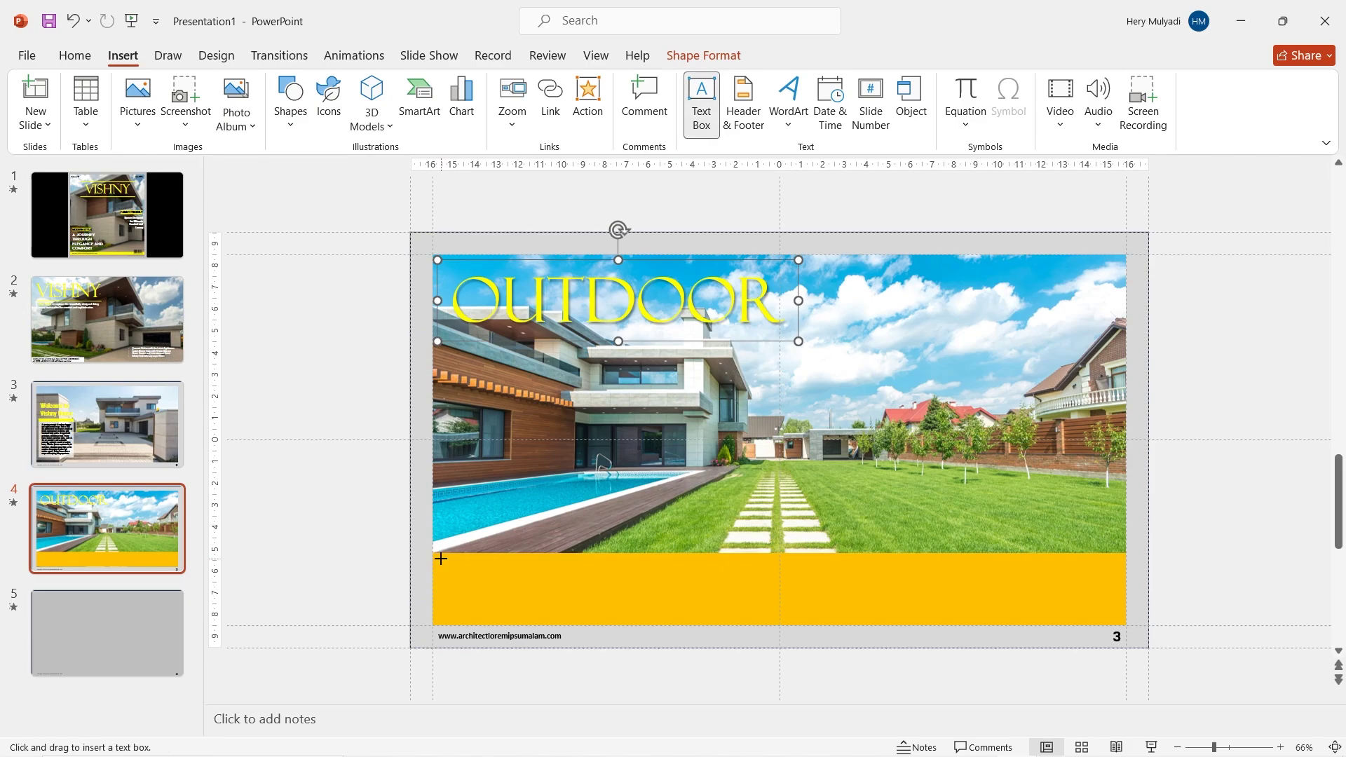
{"action": "left_click_drag", "start_coordinate": [441, 559], "coordinate": [1122, 617]}
{"action": "key", "text": "ctrl+v"}
- Insert two more pictures from the device onto slide 4: the covered pool terrace and the two-storey house exterior
{"action": "left_click", "coordinate": [123, 56]}
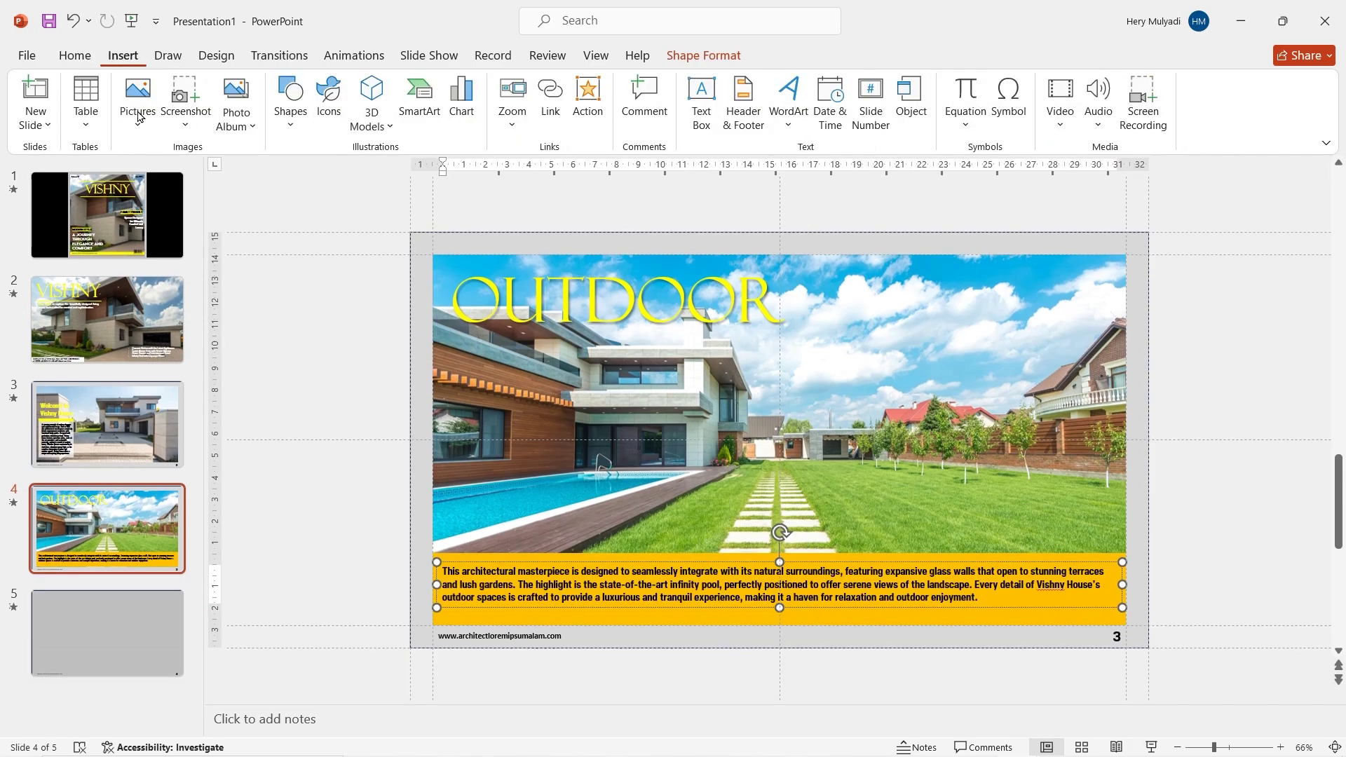
{"action": "left_click", "coordinate": [138, 117]}
{"action": "left_click", "coordinate": [171, 172]}
{"action": "left_click", "coordinate": [772, 144]}
{"action": "left_click", "coordinate": [301, 144], "text": "ctrl"}
{"action": "left_click", "coordinate": [780, 640]}
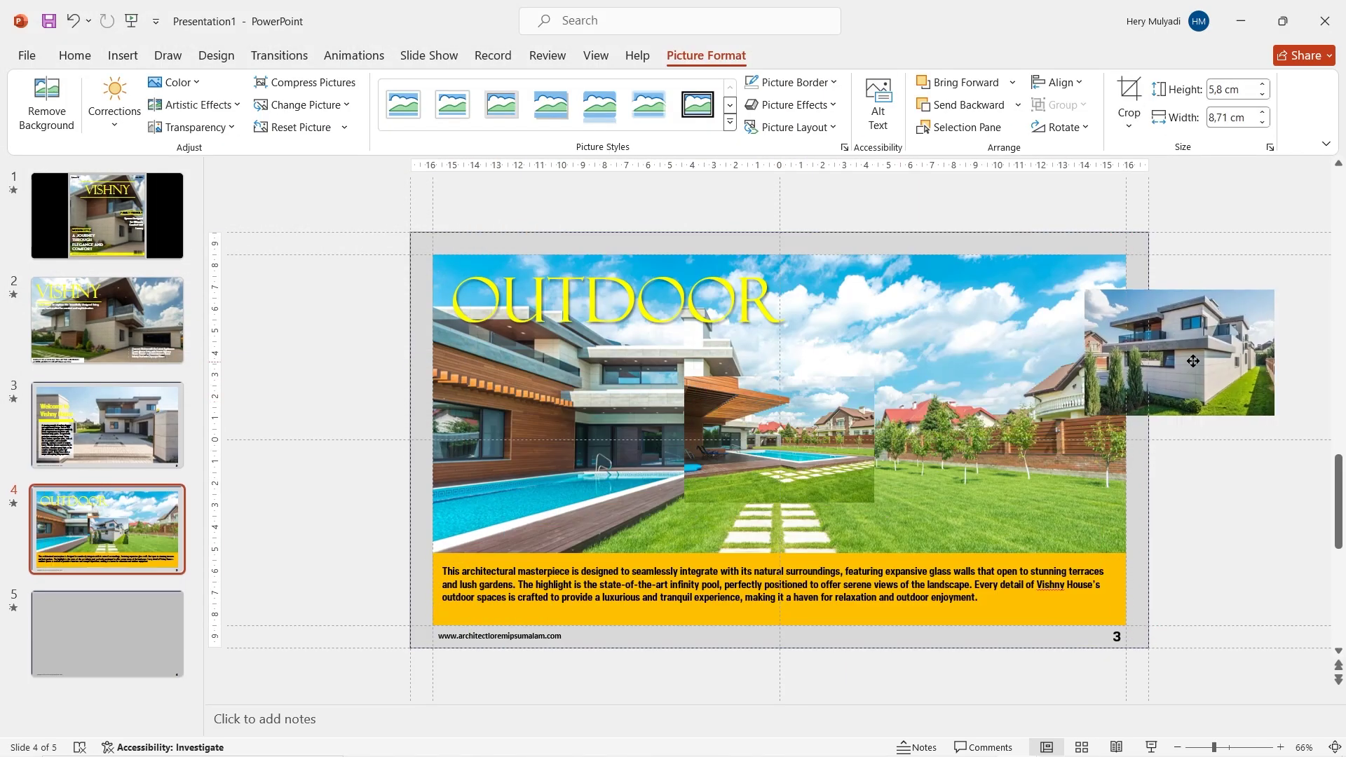
- Shrink both inserted photos and place the pool terrace over the lawn and the house exterior near the photo's upper-right edge
{"action": "left_click_drag", "start_coordinate": [780, 440], "coordinate": [911, 478]}
{"action": "left_click_drag", "start_coordinate": [1007, 541], "coordinate": [959, 511]}
{"action": "left_click_drag", "start_coordinate": [1180, 352], "coordinate": [912, 352]}
{"action": "left_click_drag", "start_coordinate": [1007, 415], "coordinate": [960, 384]}
{"action": "left_click_drag", "start_coordinate": [888, 339], "coordinate": [1089, 341]}
- Draw a rectangle about 7.2 × 5.05 cm over the small pool terrace photo and fill it white
{"action": "left_click", "coordinate": [123, 55]}
{"action": "left_click", "coordinate": [291, 106]}
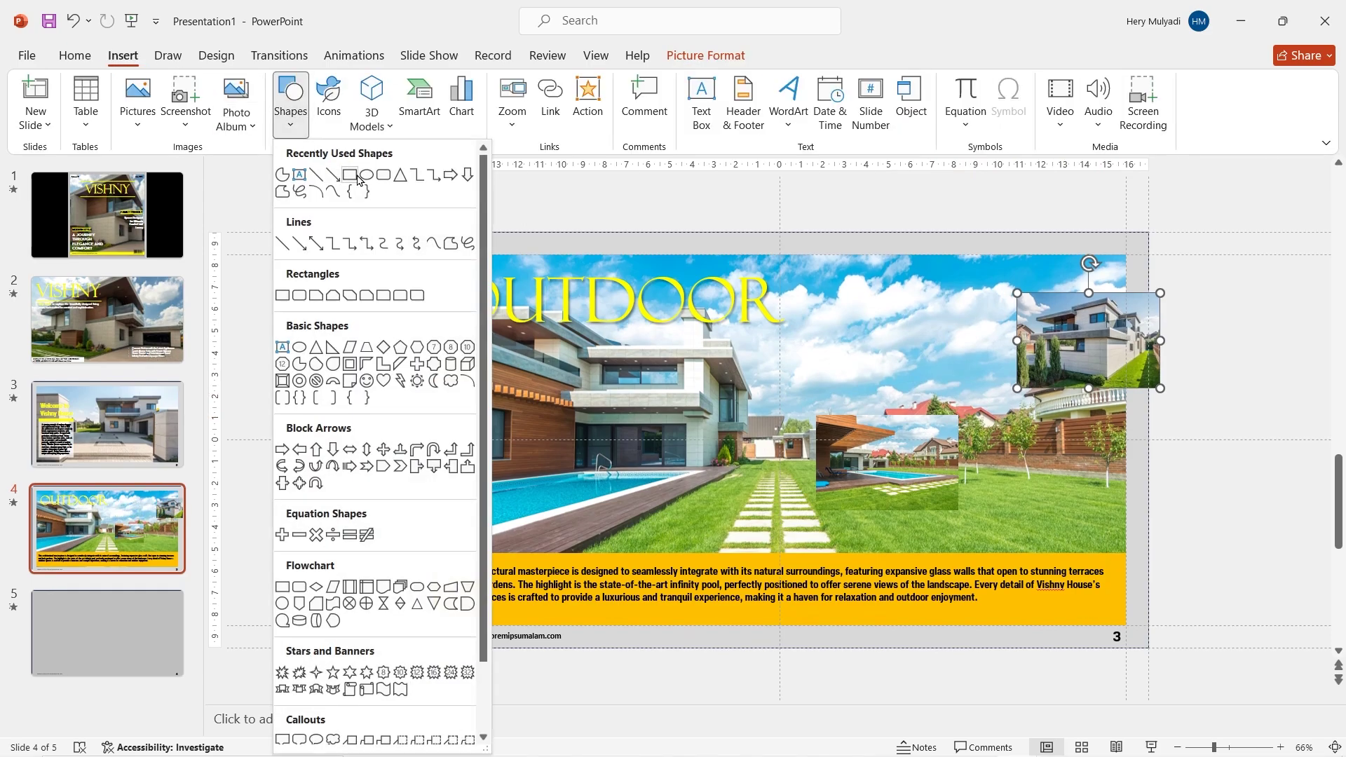
{"action": "left_click", "coordinate": [357, 180]}
{"action": "left_click_drag", "start_coordinate": [810, 408], "coordinate": [968, 520]}
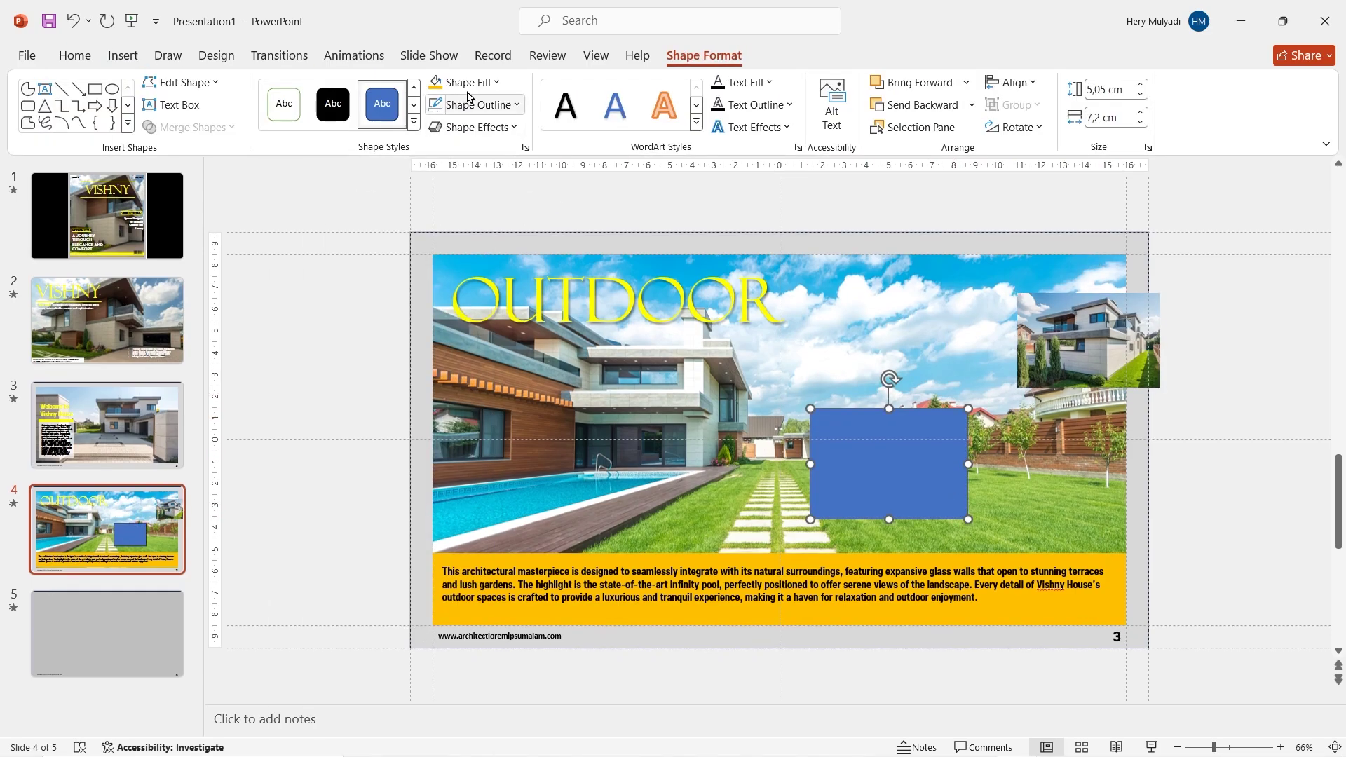
{"action": "left_click", "coordinate": [469, 82]}
{"action": "left_click", "coordinate": [438, 163]}
- Duplicate the white rectangle, send the original behind the small pool terrace photo and group that photo with its frame
{"action": "key", "text": "ctrl+d"}
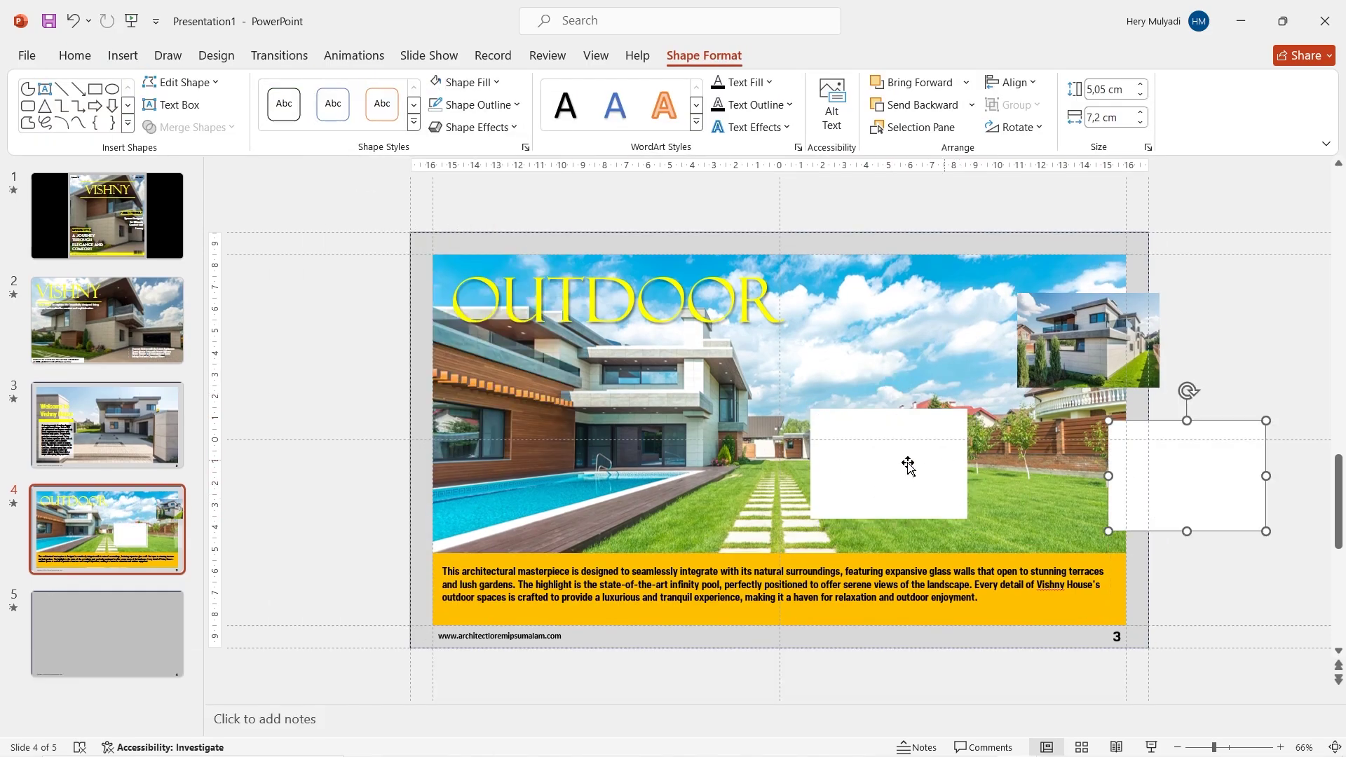
{"action": "left_click", "coordinate": [917, 111]}
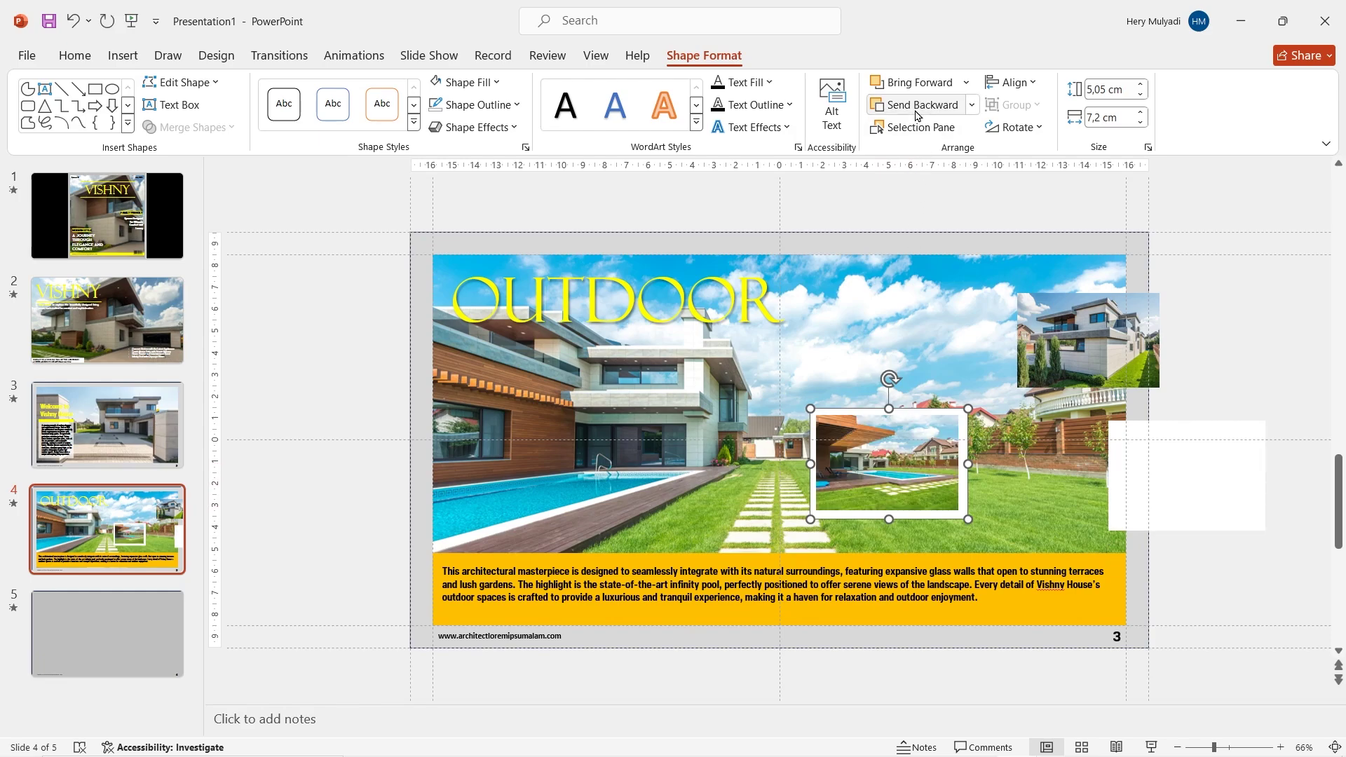
{"action": "scroll", "coordinate": [903, 475], "scroll_direction": "up", "scroll_amount": 5, "text": "ctrl"}
{"action": "left_click", "coordinate": [890, 493], "text": "ctrl"}
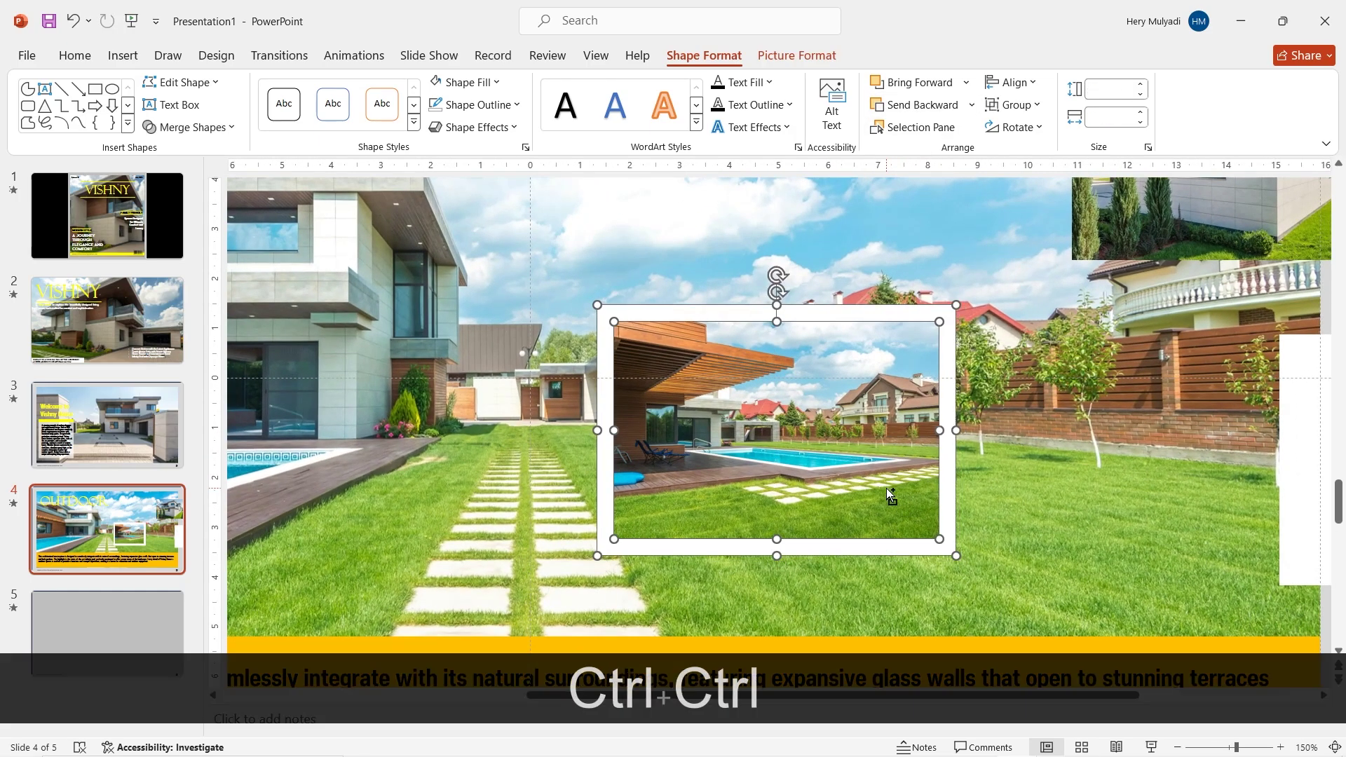
{"action": "scroll", "coordinate": [886, 489], "scroll_direction": "down", "scroll_amount": 7, "text": "ctrl"}
- Place the duplicate white frame behind the small house exterior photo and group the two together
{"action": "left_click_drag", "start_coordinate": [1230, 486], "coordinate": [684, 451]}
{"action": "left_click", "coordinate": [917, 105]}
{"action": "left_click", "coordinate": [1156, 304], "text": "ctrl"}
{"action": "key", "text": "ctrl+g"}
- Apply a preset shadow to both framed photo groups
{"action": "left_click", "coordinate": [850, 467], "text": "ctrl"}
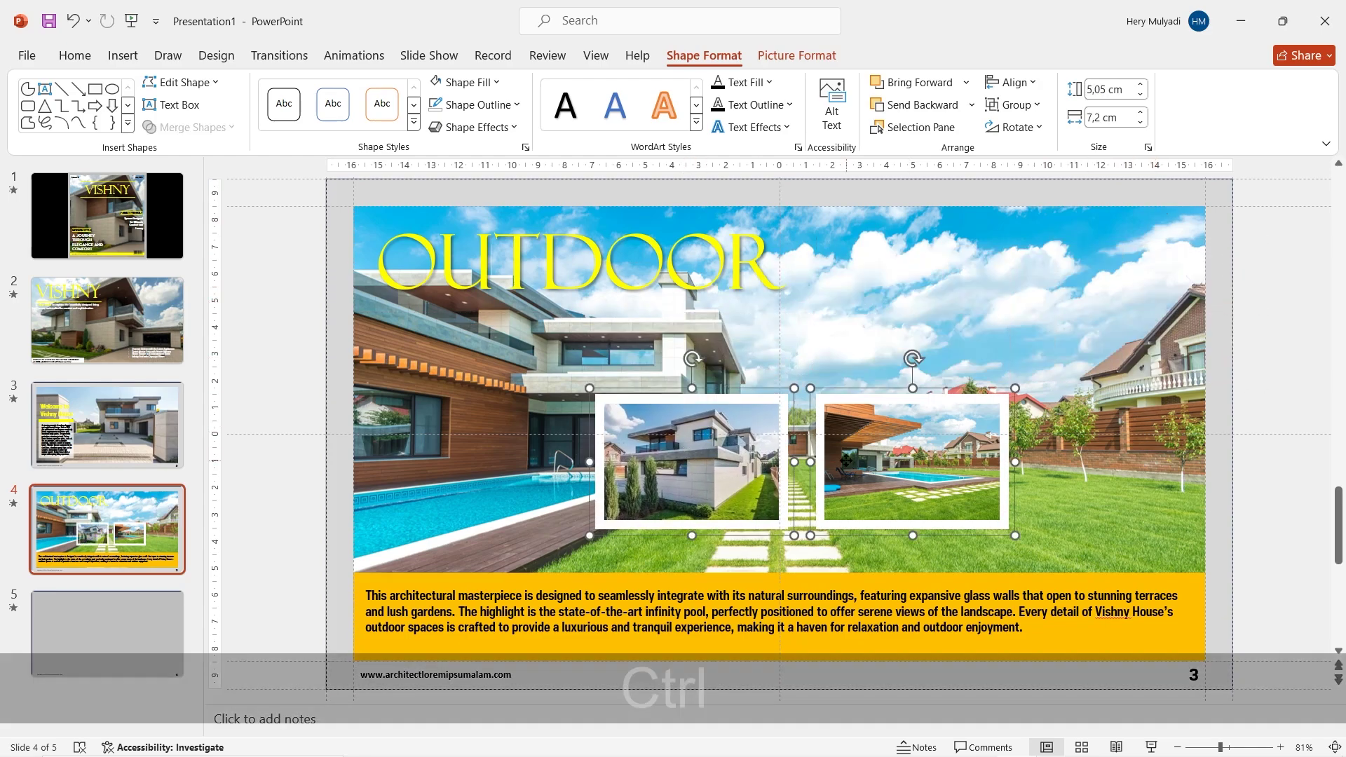
{"action": "right_click", "coordinate": [850, 467]}
{"action": "left_click", "coordinate": [890, 421]}
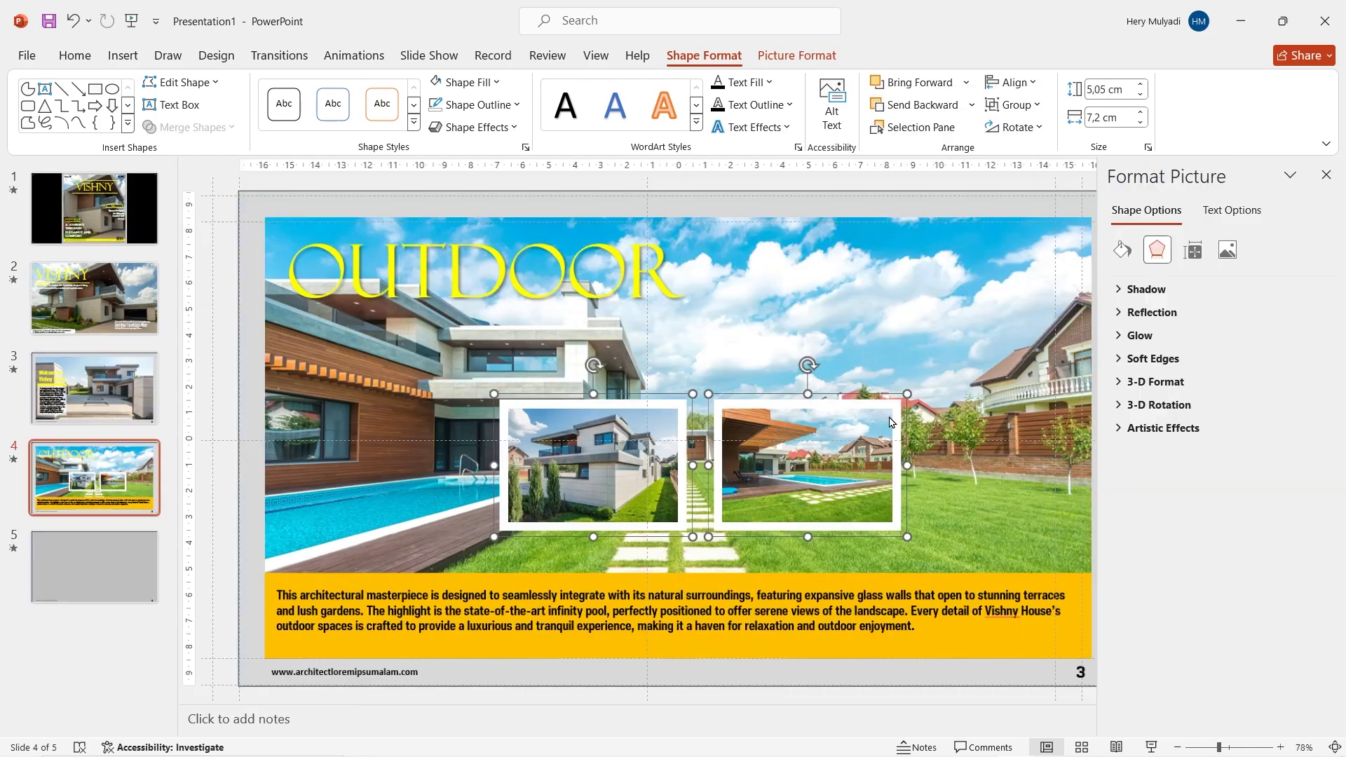
{"action": "left_click", "coordinate": [1160, 290]}
{"action": "left_click", "coordinate": [1292, 309]}
{"action": "left_click", "coordinate": [1211, 442]}
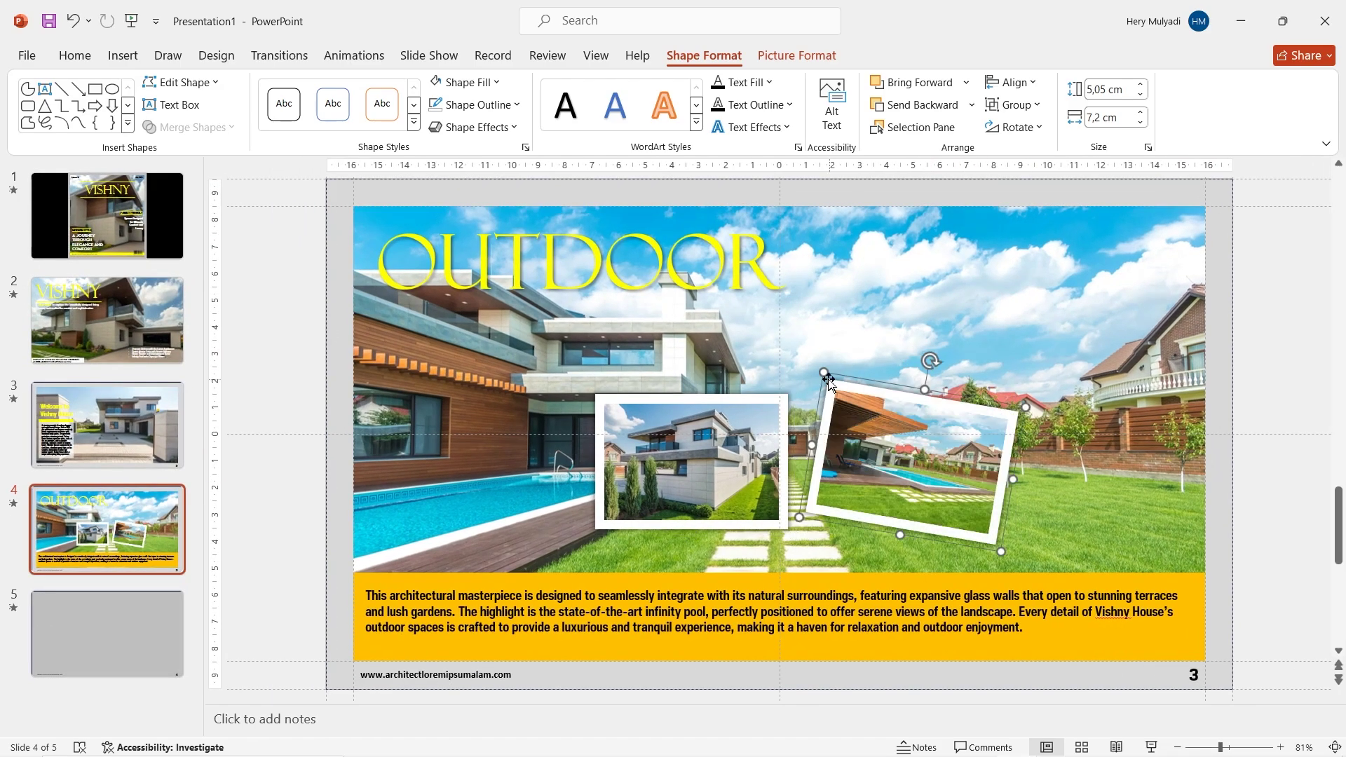
- Shrink the tilted pool terrace group, tilt the house exterior group counterclockwise and arrange the two groups so they overlap on the lawn
{"action": "left_click_drag", "start_coordinate": [824, 373], "coordinate": [847, 394]}
{"action": "left_click_drag", "start_coordinate": [905, 455], "coordinate": [961, 494]}
{"action": "left_click_drag", "start_coordinate": [701, 449], "coordinate": [880, 385]}
{"action": "left_click_drag", "start_coordinate": [870, 296], "coordinate": [857, 297]}
{"action": "left_click_drag", "start_coordinate": [876, 382], "coordinate": [880, 416]}
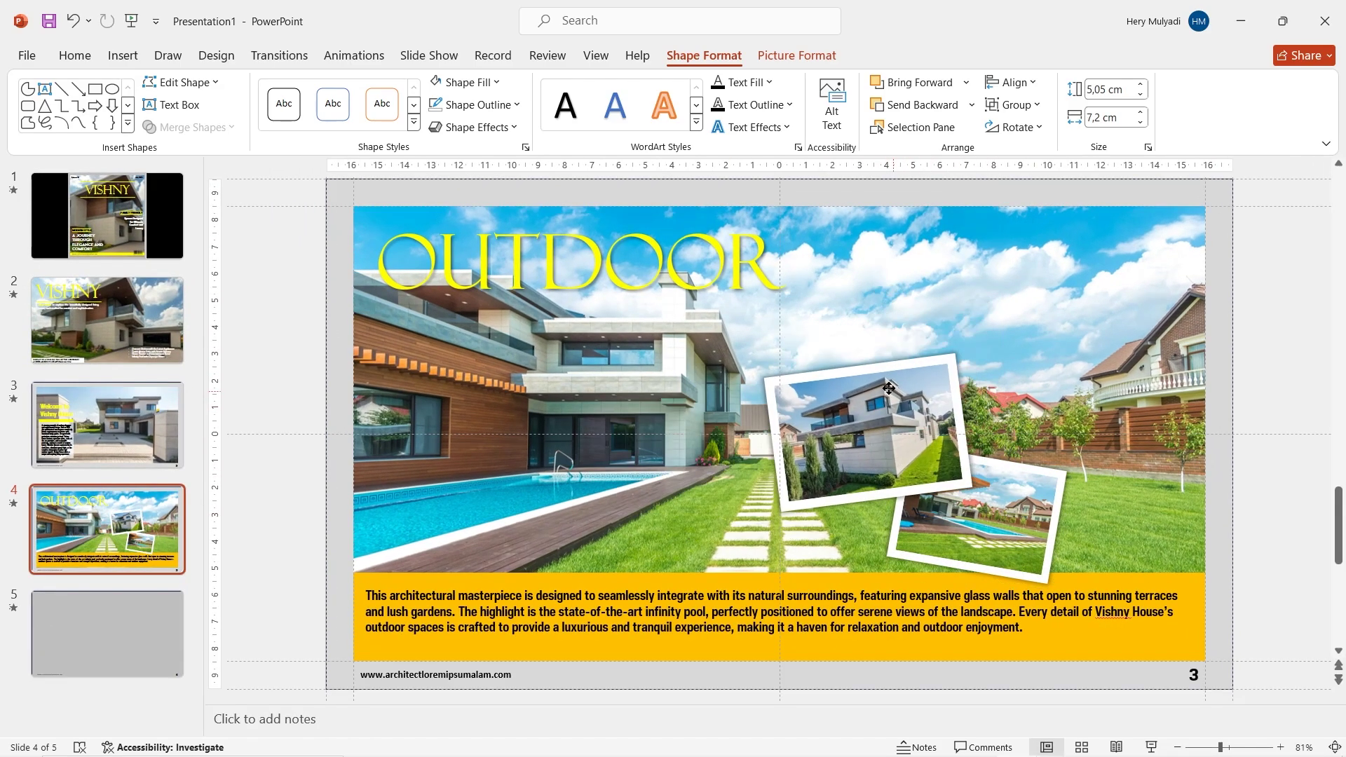
- Shift the two framed photo groups together to the right over the lawn and undo the last three changes
{"action": "left_click", "coordinate": [982, 505], "text": "ctrl"}
{"action": "left_click_drag", "start_coordinate": [982, 505], "coordinate": [1015, 513]}
{"action": "key", "text": "ctrl+z"}
{"action": "key", "text": "ctrl+z"}
{"action": "key", "text": "ctrl+z"}
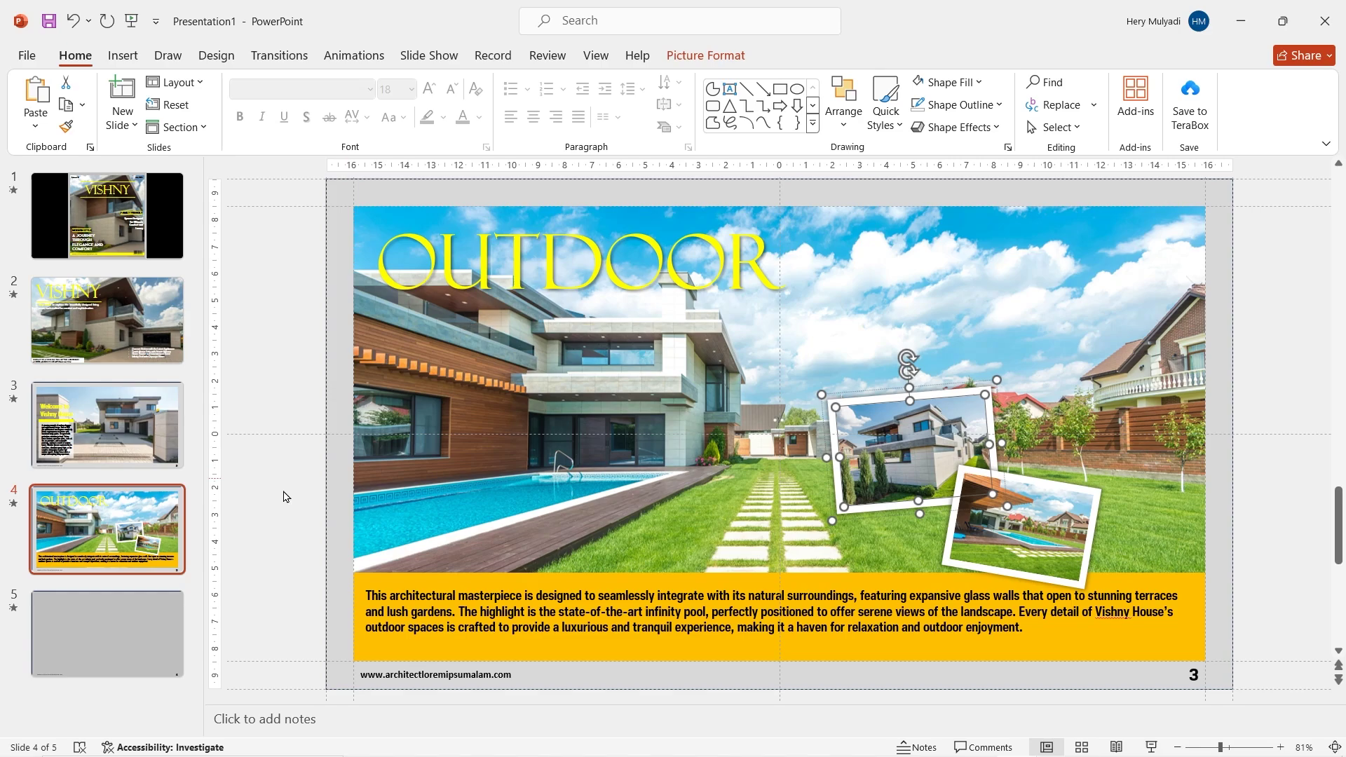
- Insert the wooden-deck terrace photo onto slide 5, crop it to the margin guides at 31.8 × 17 cm and make it fill the crop area
{"action": "left_click", "coordinate": [107, 633]}
{"action": "left_click", "coordinate": [123, 55]}
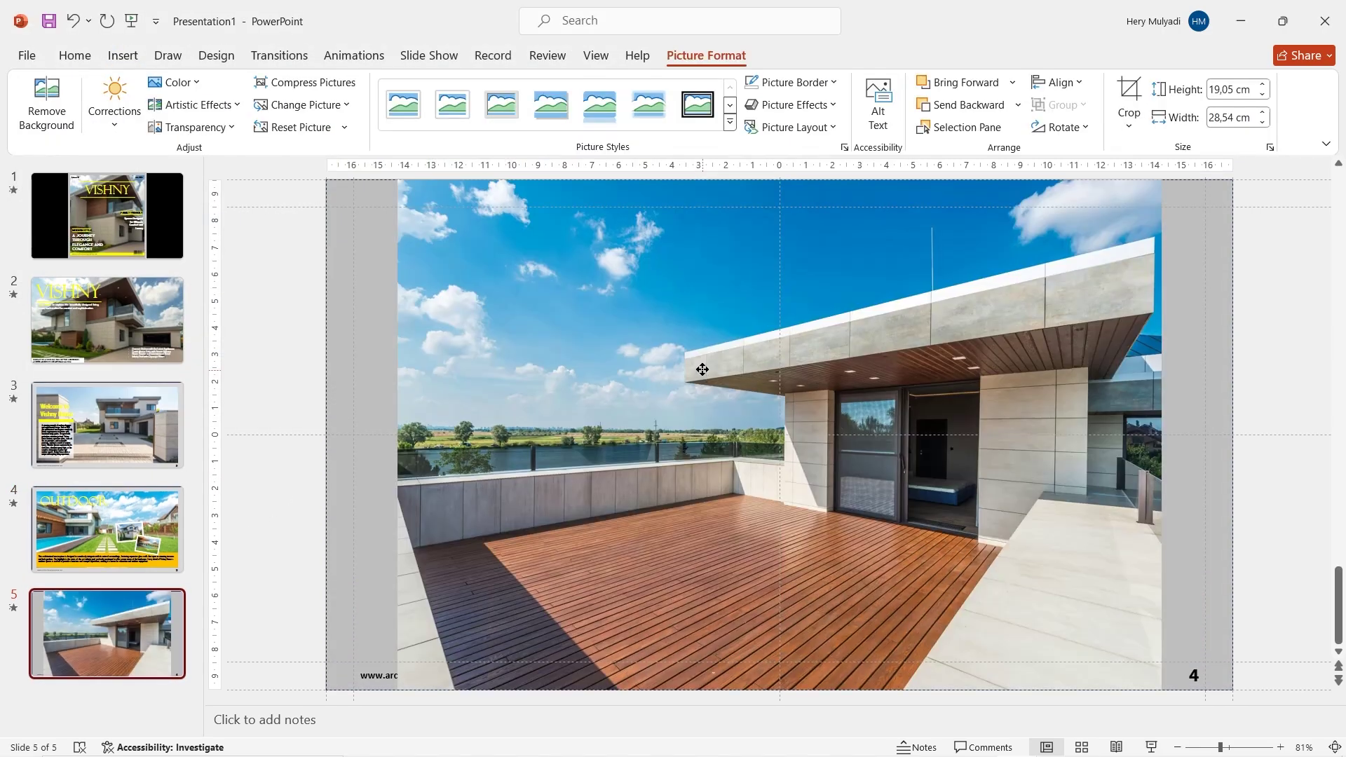
{"action": "left_click", "coordinate": [1129, 105]}
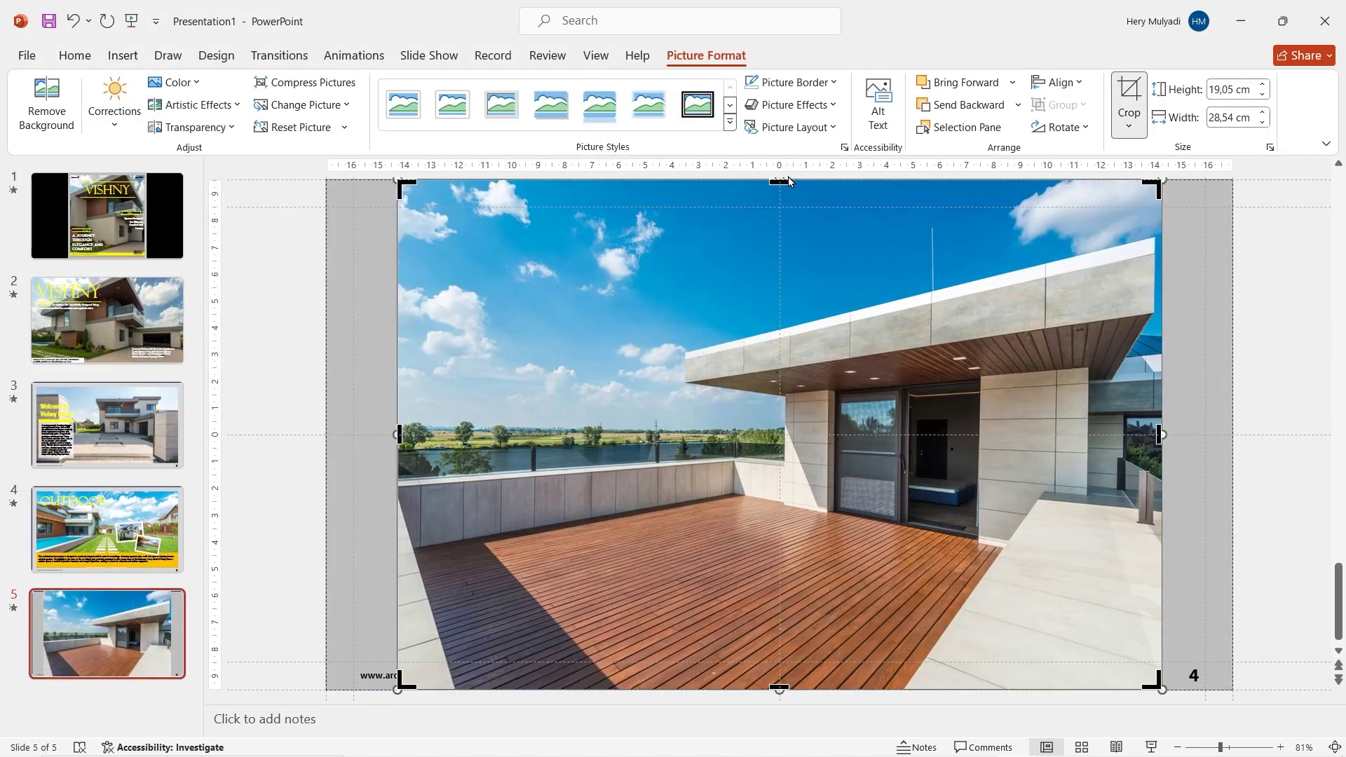
{"action": "left_click_drag", "start_coordinate": [780, 180], "coordinate": [780, 207]}
{"action": "left_click", "coordinate": [1129, 91]}
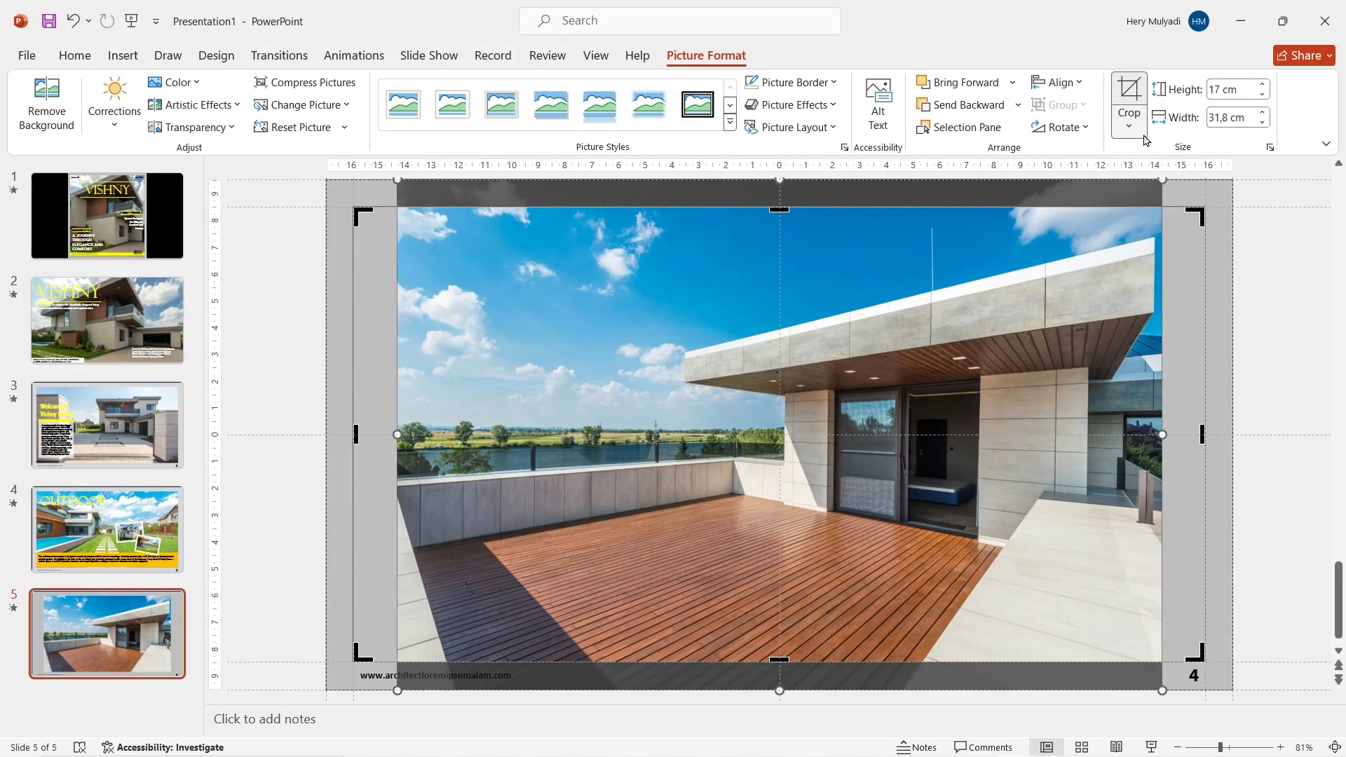
{"action": "left_click", "coordinate": [1130, 126]}
{"action": "left_click", "coordinate": [1151, 226]}
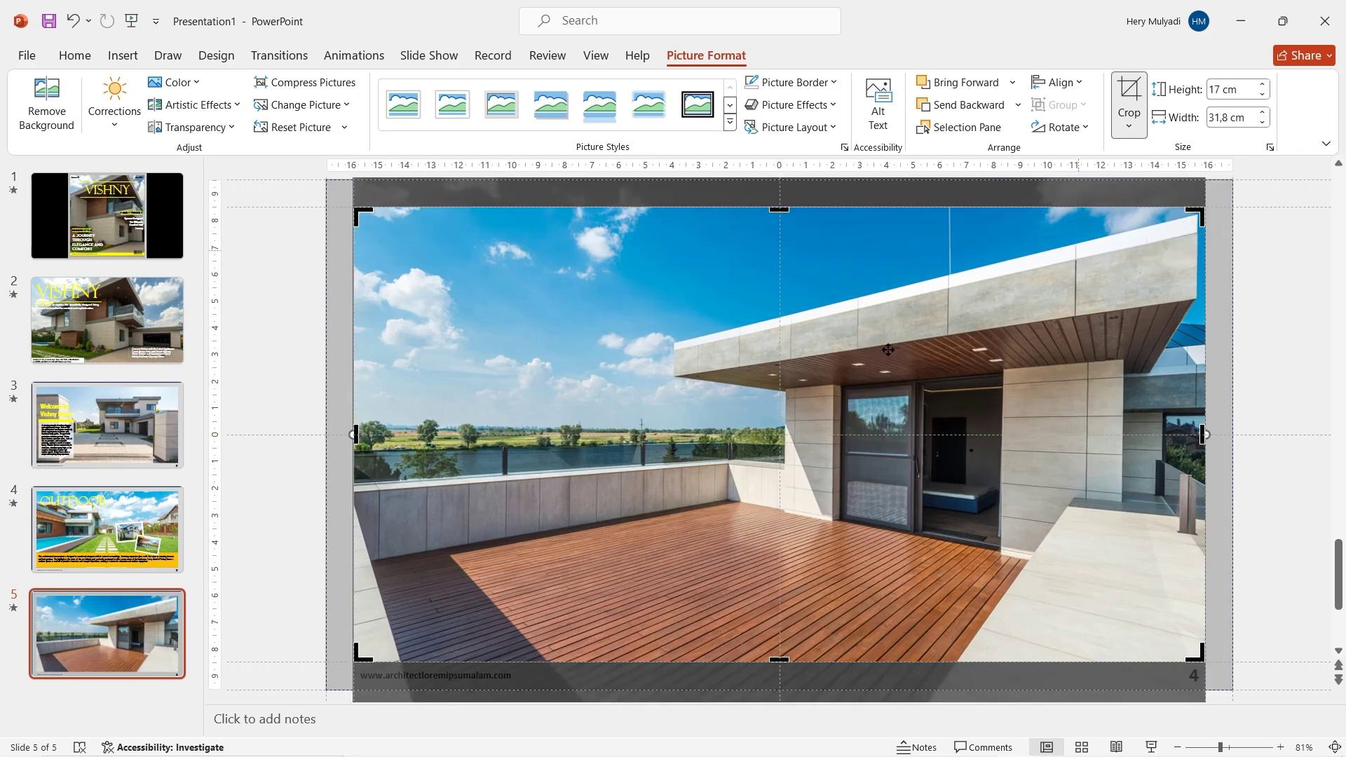
- Copy the VISHNY title from slide 2 and paste it onto slide 5
{"action": "left_click", "coordinate": [165, 328]}
{"action": "left_click", "coordinate": [424, 216]}
{"action": "left_click", "coordinate": [428, 204]}
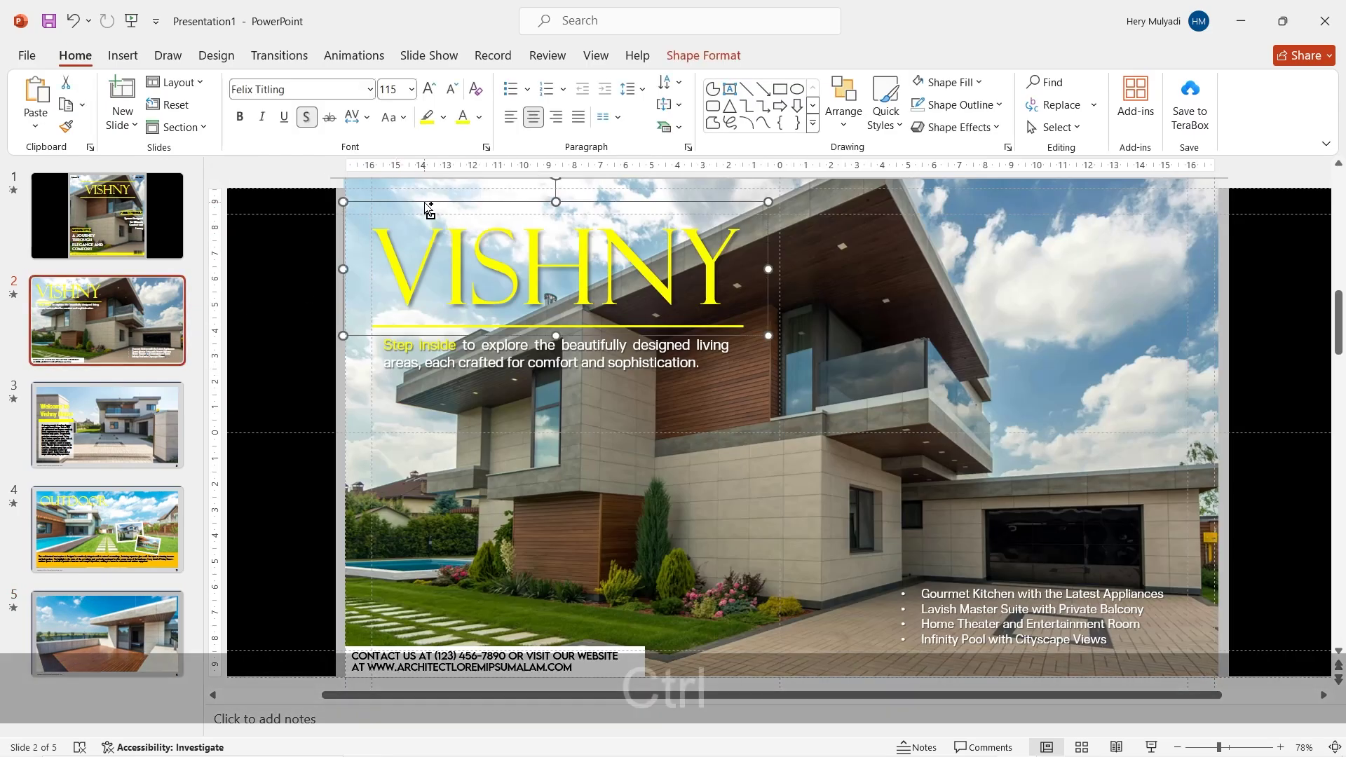
{"action": "key", "text": "ctrl+c"}
{"action": "left_click", "coordinate": [107, 633]}
{"action": "key", "text": "ctrl+v"}
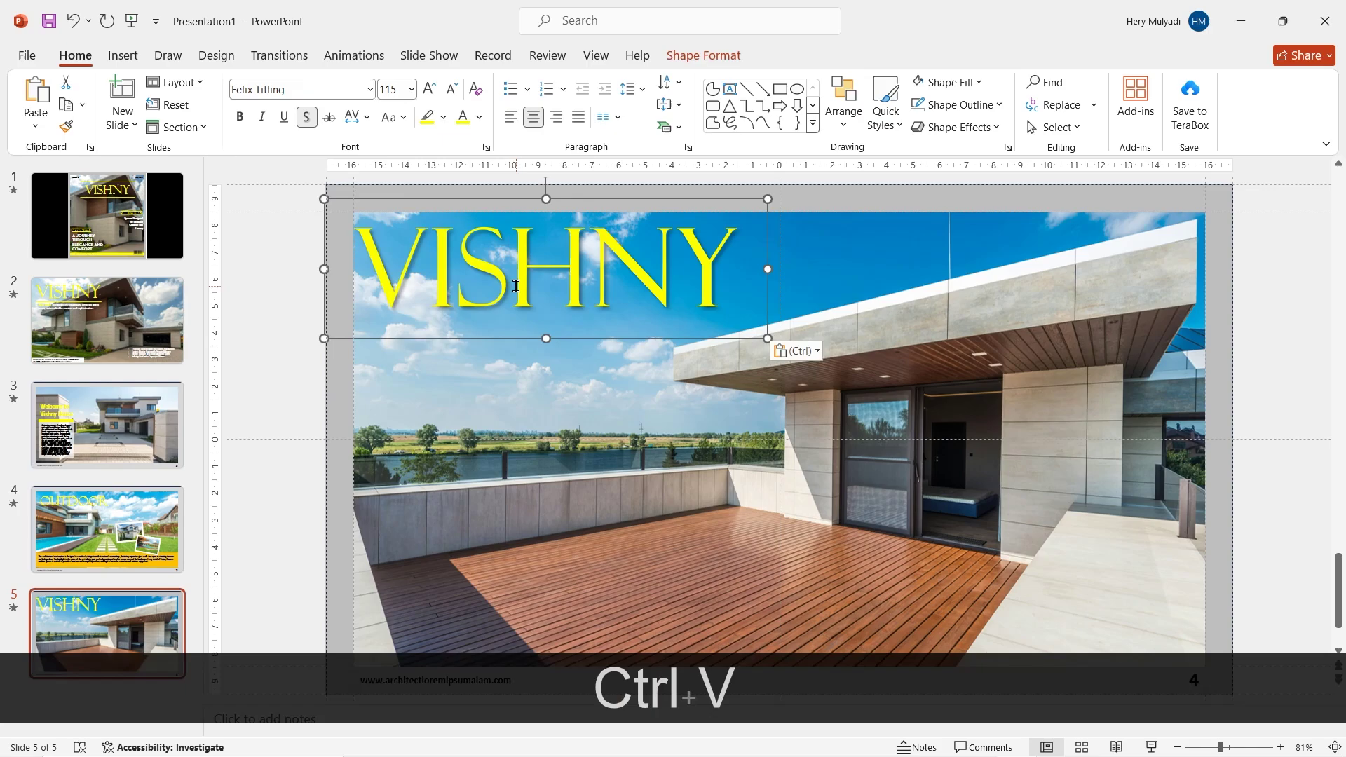
- Set the pasted title on slide 5 to 48 pt, left-align it, replace its text with SECOND FLOOR OUTDOOR and move it inside the photo
{"action": "triple_click", "coordinate": [516, 286]}
{"action": "left_click", "coordinate": [705, 223]}
{"action": "left_click", "coordinate": [706, 223]}
{"action": "left_click", "coordinate": [706, 223]}
{"action": "left_click", "coordinate": [705, 223]}
{"action": "left_click", "coordinate": [705, 223]}
{"action": "left_click", "coordinate": [705, 223]}
{"action": "left_click", "coordinate": [613, 249]}
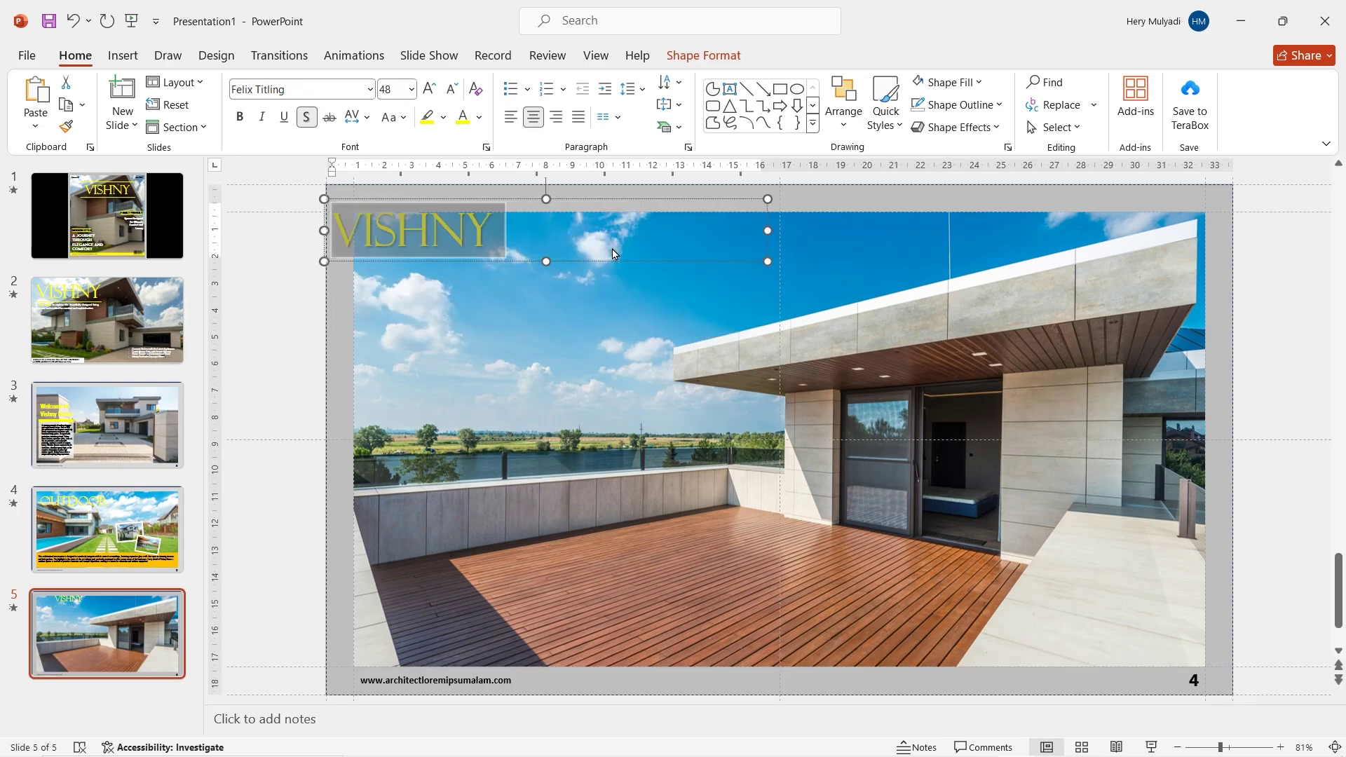
{"action": "type", "text": "SECOND FLOOR OUTDOOR"}
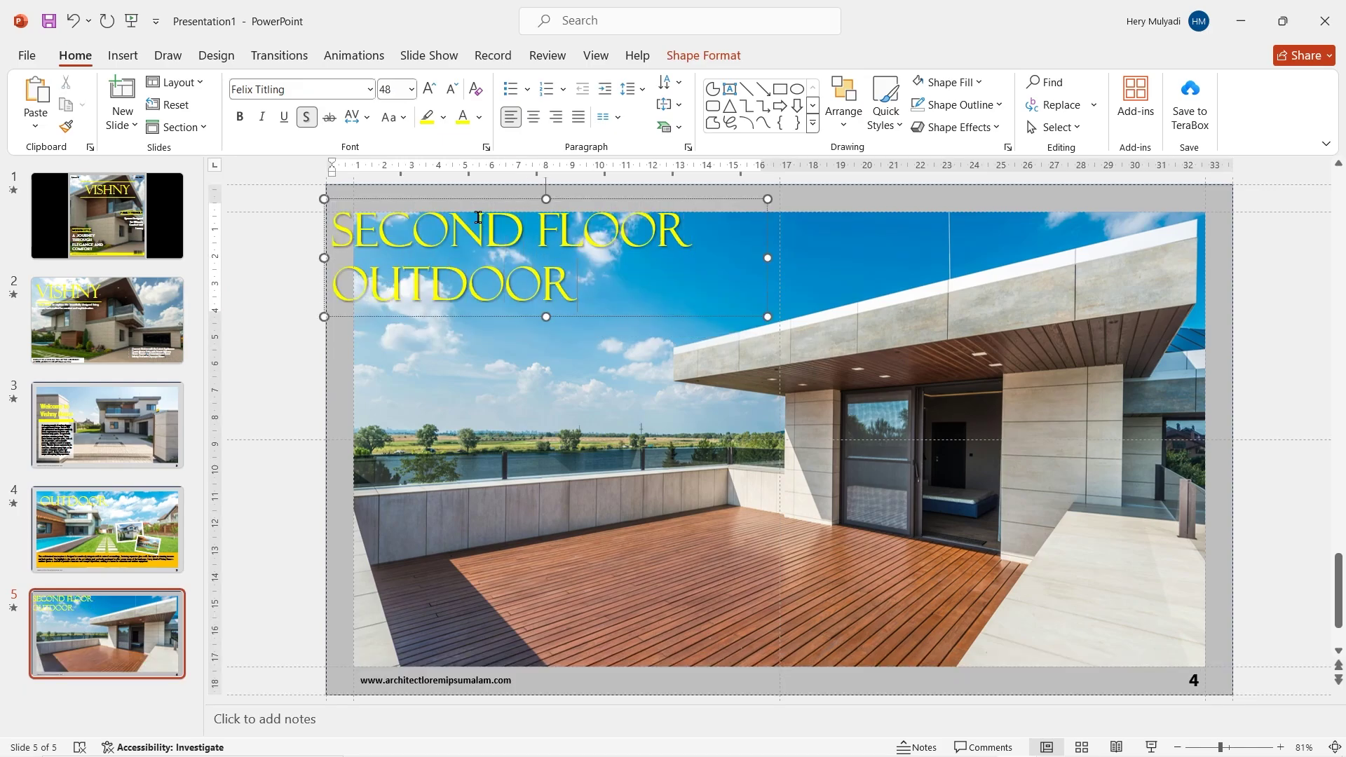
{"action": "left_click_drag", "start_coordinate": [482, 199], "coordinate": [525, 221]}
{"action": "left_click", "coordinate": [661, 475]}
- Add a text box over the lower deck on slide 5, paste the paragraph beginning "The second floor of the Vishny House", and return to slide 1
{"action": "left_click", "coordinate": [122, 56]}
{"action": "left_click", "coordinate": [701, 102]}
{"action": "left_click_drag", "start_coordinate": [392, 574], "coordinate": [853, 639]}
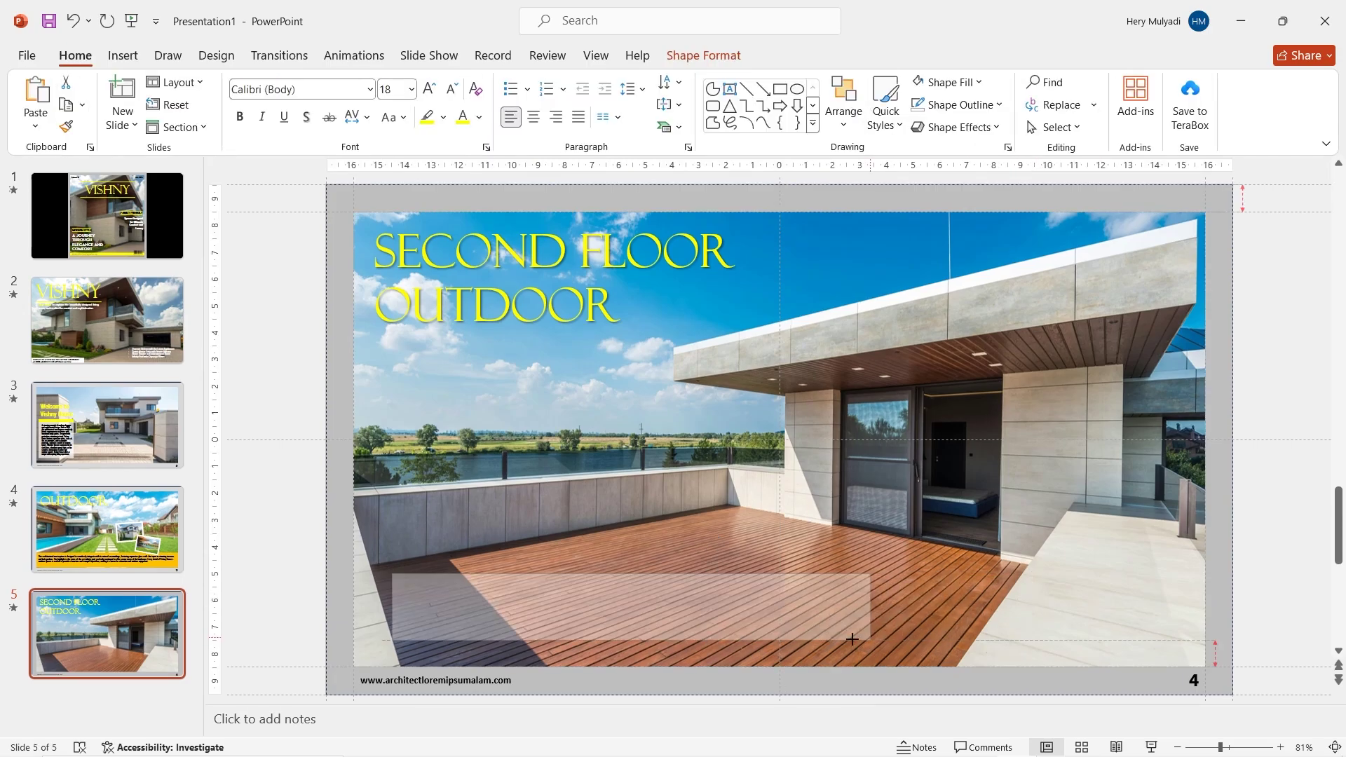
{"action": "key", "text": "ctrl+v"}
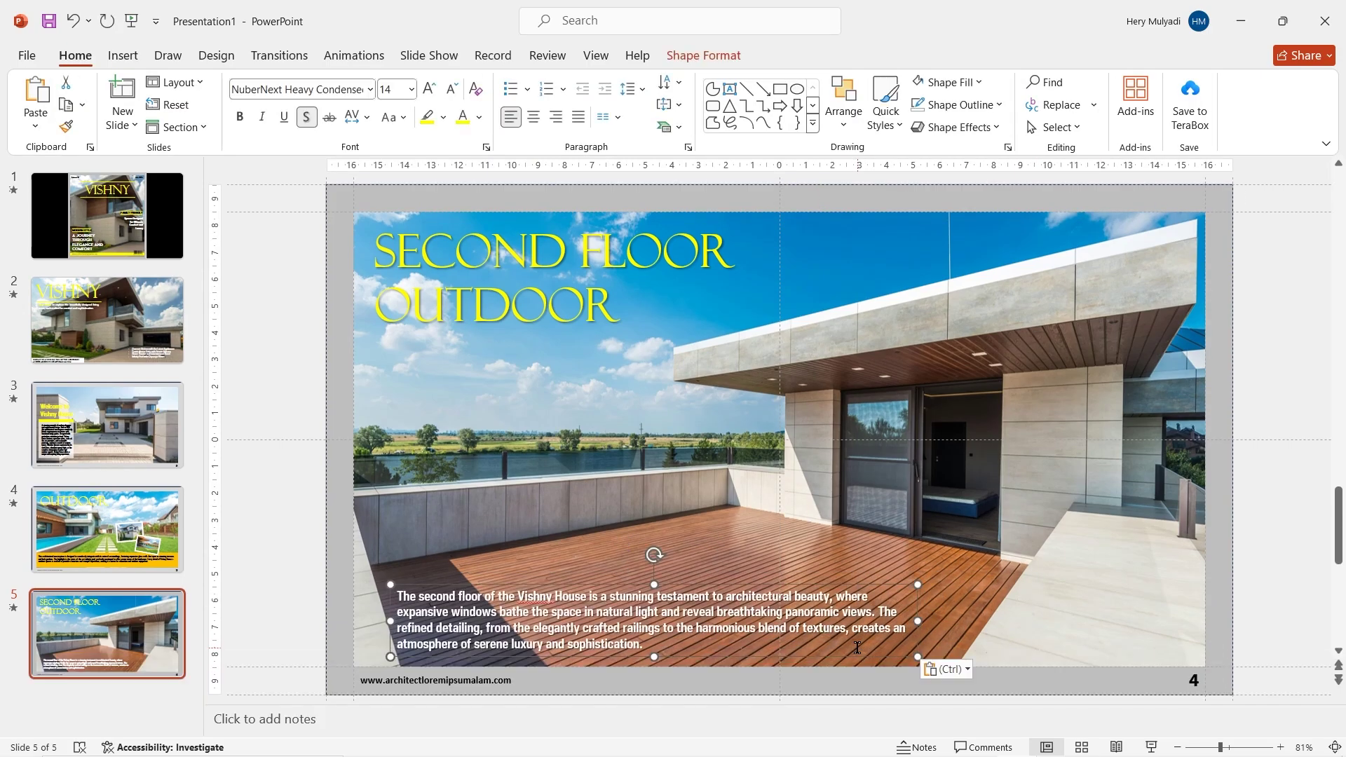
{"action": "left_click", "coordinate": [868, 471]}
{"action": "left_click", "coordinate": [70, 205]}
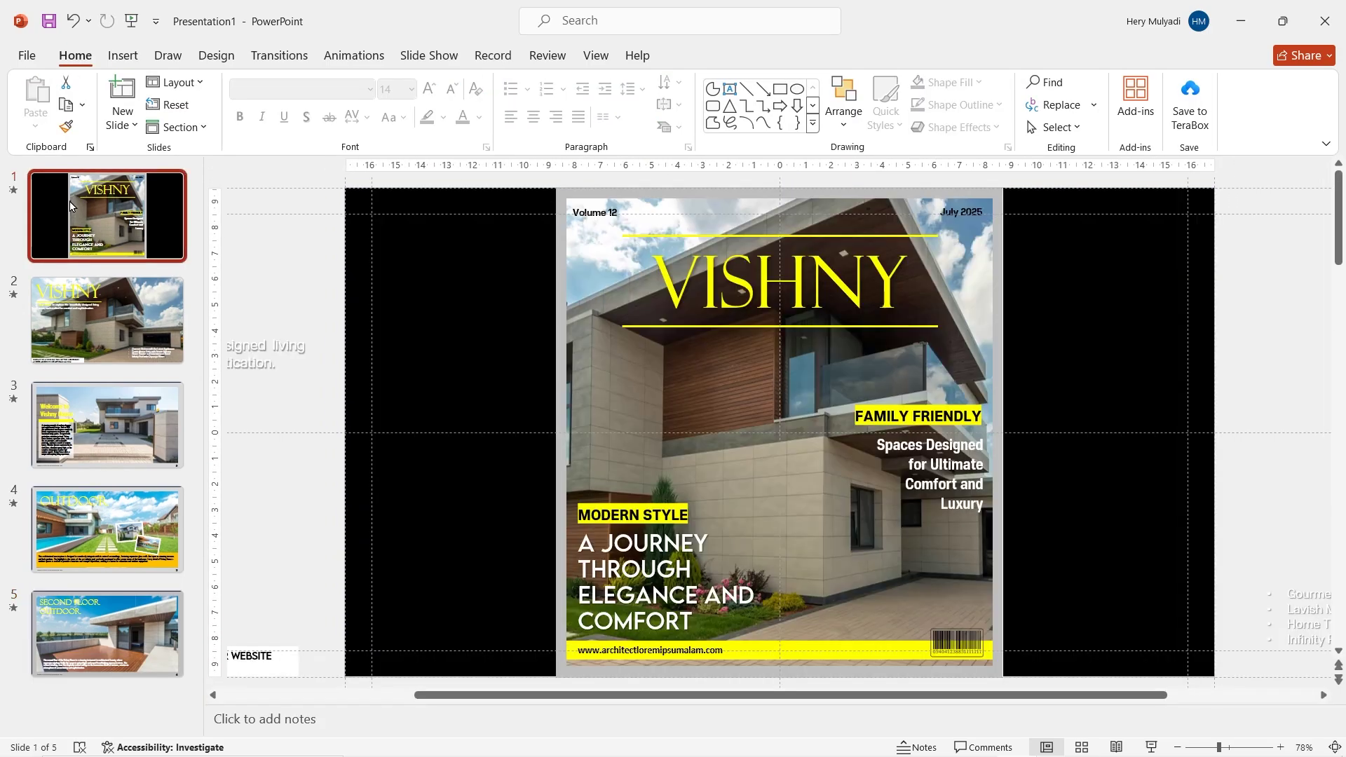